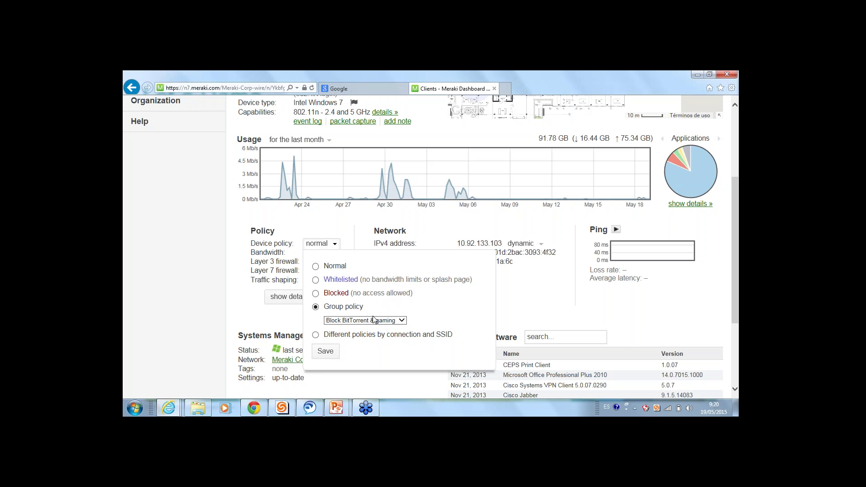
Try the group and per-SSID policy options, then close the policy editor leaving the device policy Normal
{"action": "left_click", "coordinate": [315, 334]}
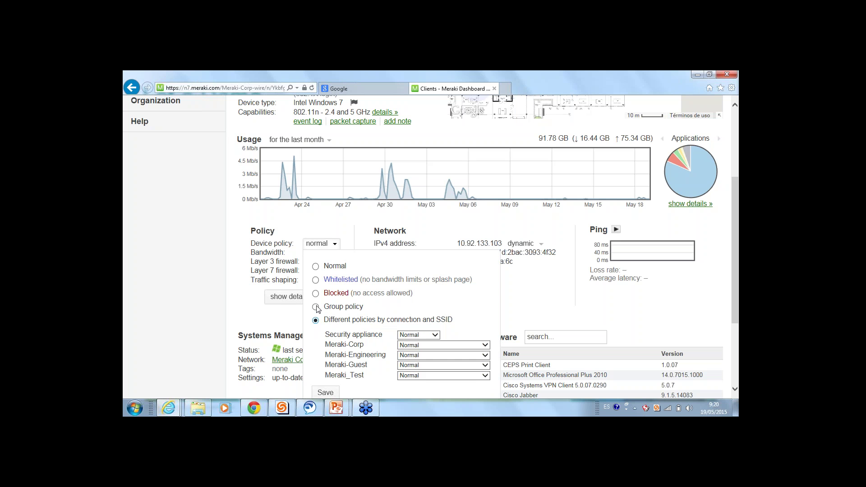
{"action": "left_click", "coordinate": [317, 307]}
{"action": "left_click", "coordinate": [316, 335]}
{"action": "left_click", "coordinate": [427, 345]}
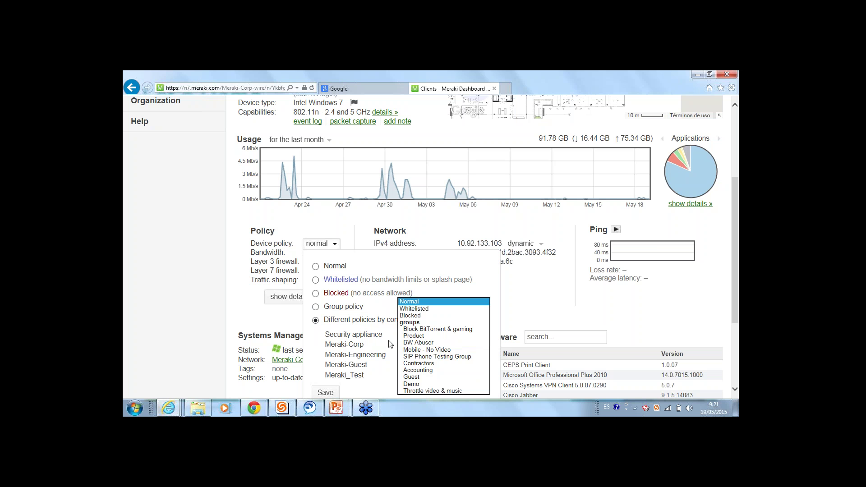
{"action": "left_click", "coordinate": [391, 344]}
{"action": "left_click", "coordinate": [730, 349]}
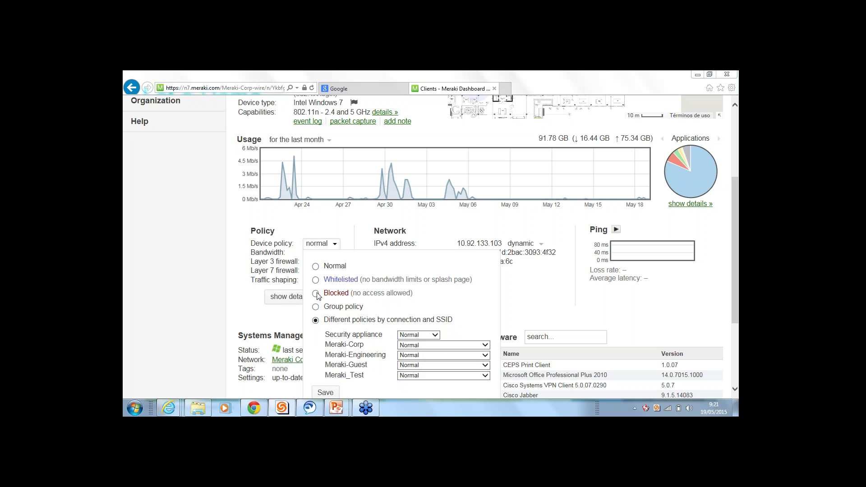
{"action": "left_click", "coordinate": [251, 251]}
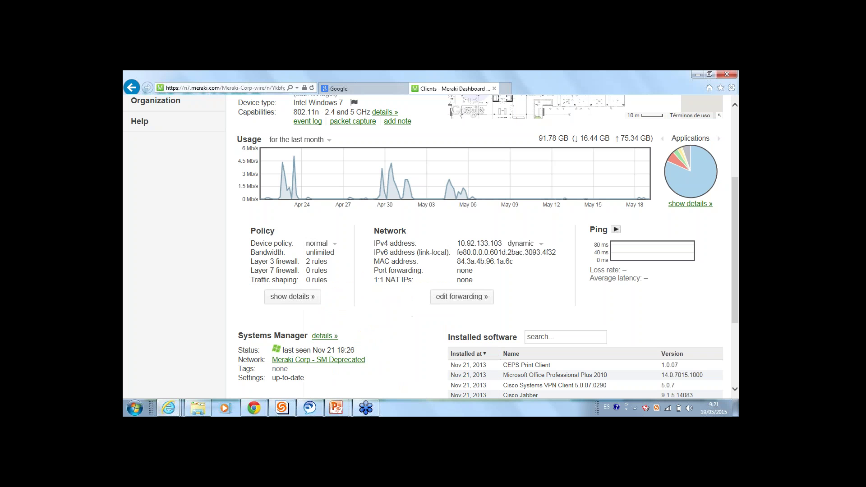
Return to the Clients list and open the per-application usage details
{"action": "scroll", "coordinate": [239, 145], "scroll_direction": "up", "scroll_amount": 3}
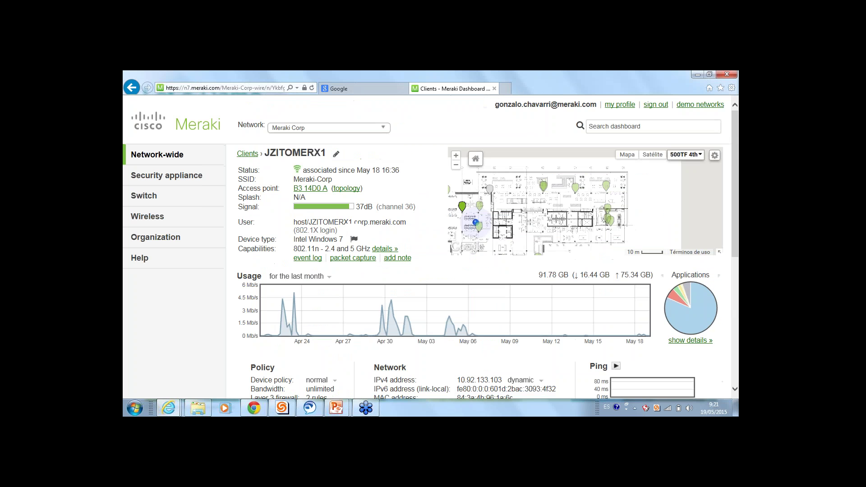
{"action": "left_click", "coordinate": [247, 154]}
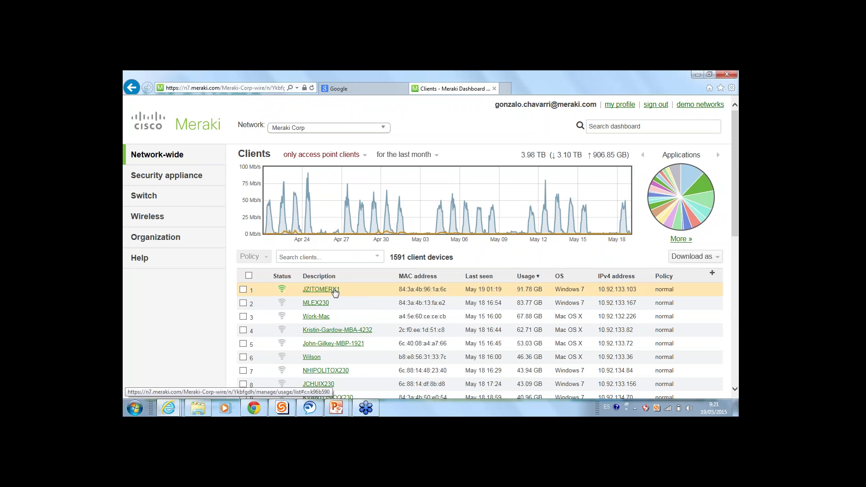
{"action": "mouse_move", "coordinate": [694, 187]}
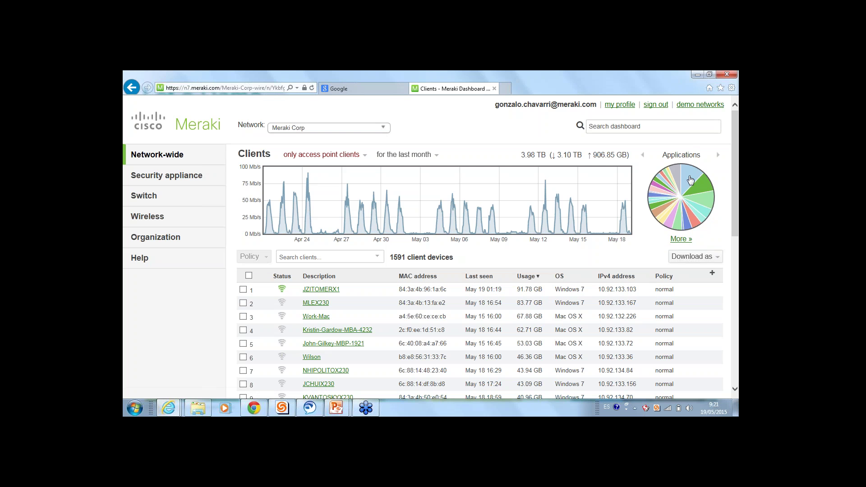
{"action": "left_click", "coordinate": [681, 239]}
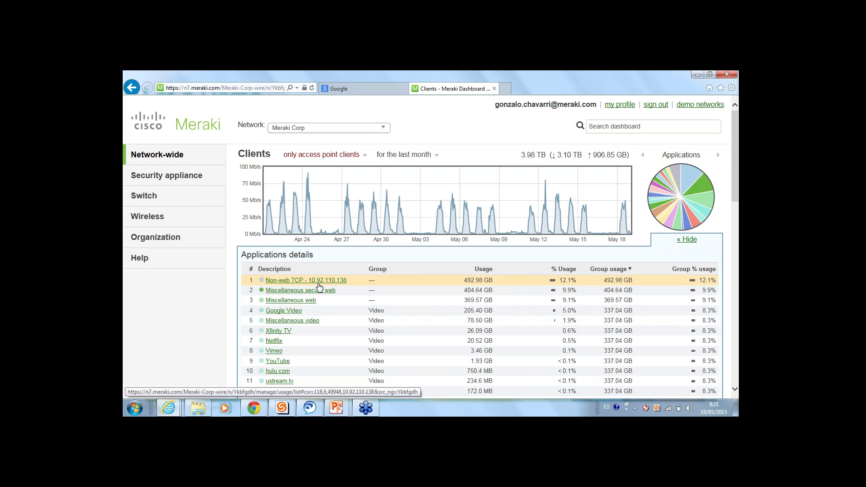
Open Netflix's usage details and review the top client's 17.38 GB share
{"action": "scroll", "coordinate": [319, 286], "scroll_direction": "down", "scroll_amount": 3}
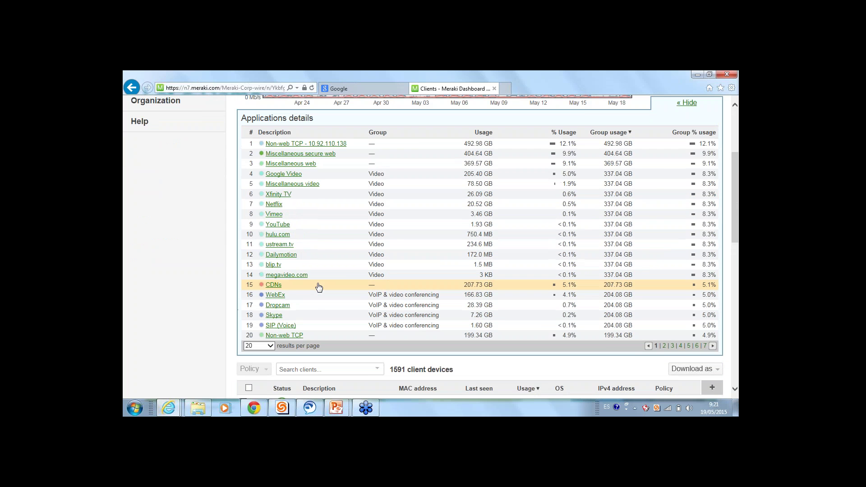
{"action": "scroll", "coordinate": [319, 286], "scroll_direction": "up", "scroll_amount": 3}
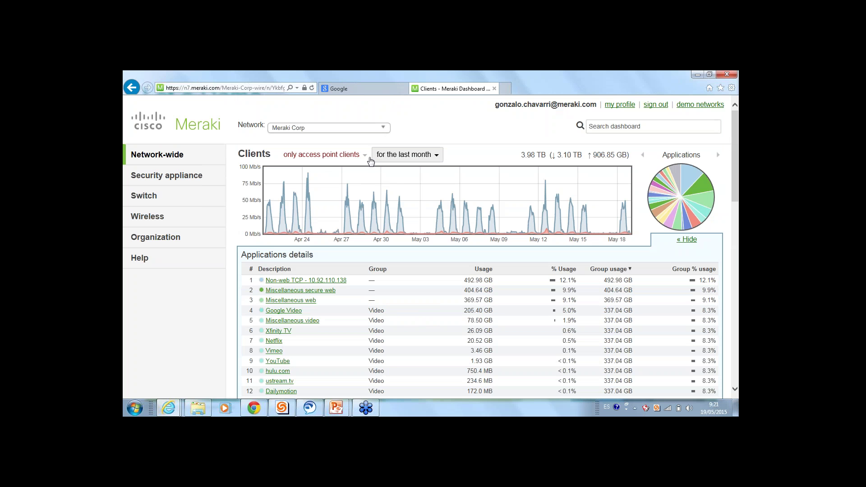
{"action": "scroll", "coordinate": [328, 187], "scroll_direction": "down", "scroll_amount": 3}
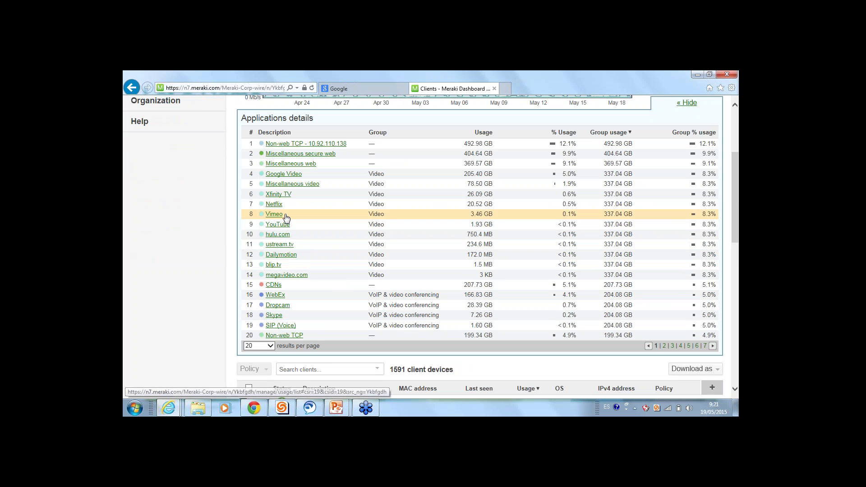
{"action": "left_click", "coordinate": [281, 214]}
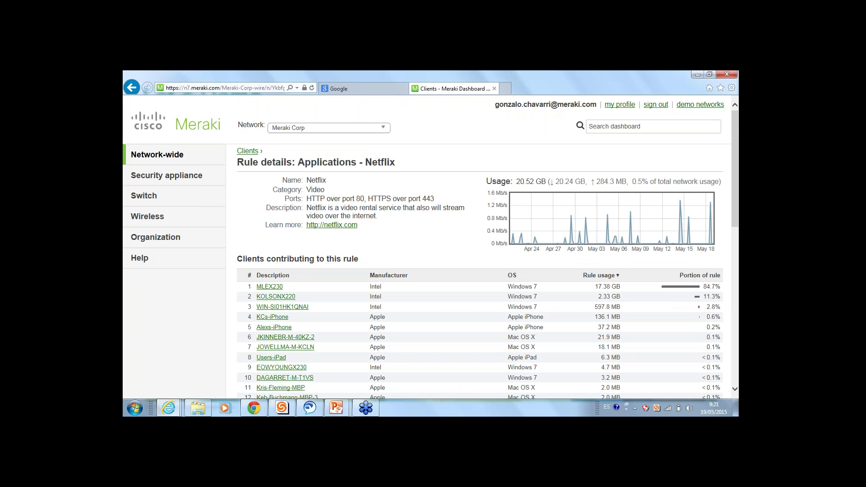
{"action": "scroll", "coordinate": [374, 265], "scroll_direction": "down", "scroll_amount": 1}
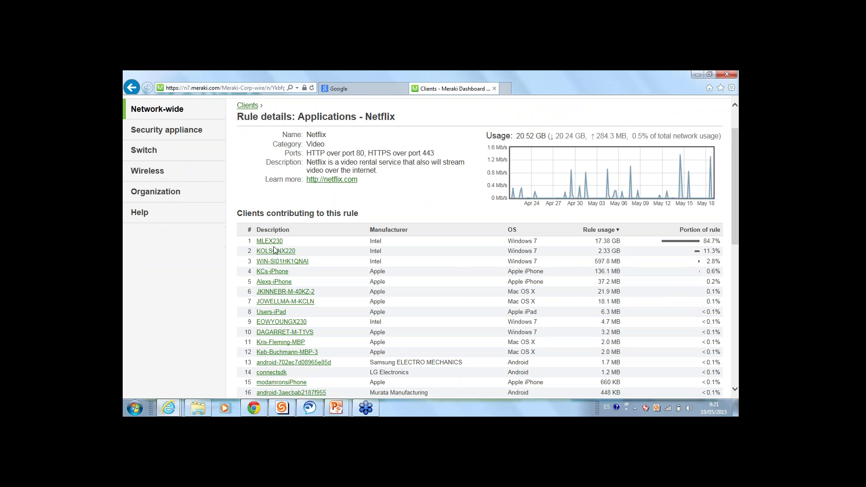
{"action": "left_click_drag", "start_coordinate": [722, 241], "coordinate": [358, 238]}
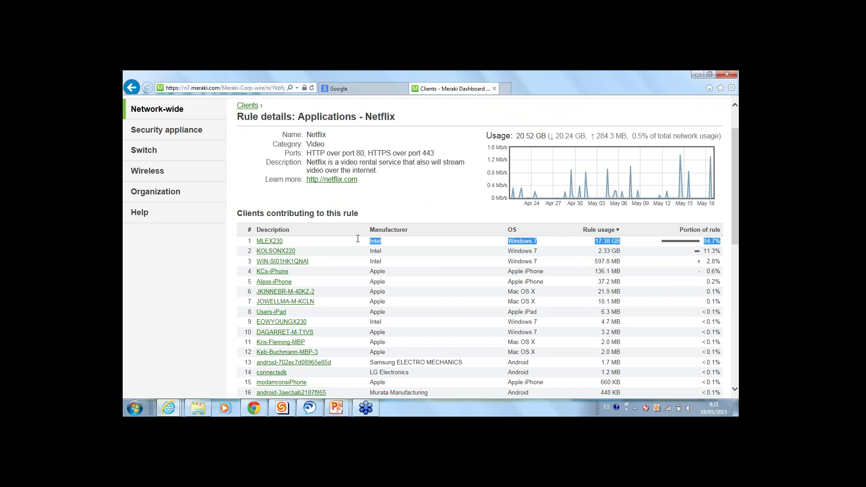
{"action": "left_click", "coordinate": [671, 246]}
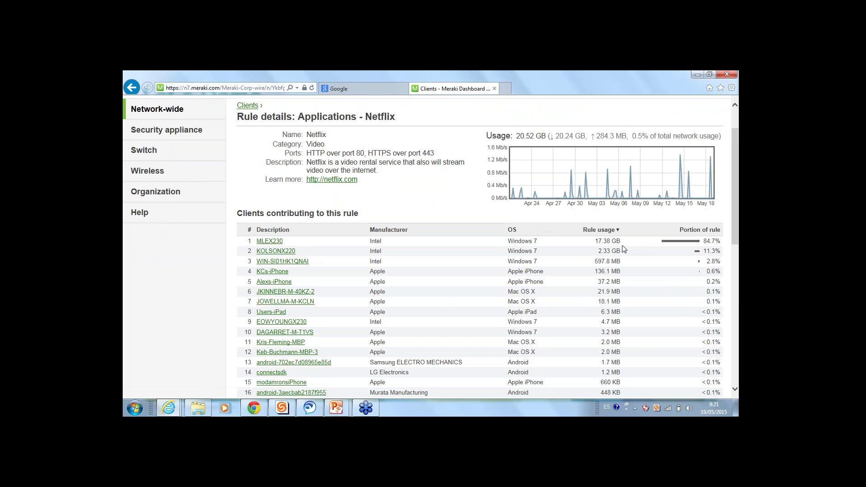
{"action": "left_click_drag", "start_coordinate": [622, 242], "coordinate": [594, 243]}
{"action": "left_click", "coordinate": [567, 250]}
{"action": "scroll", "coordinate": [293, 241], "scroll_direction": "up", "scroll_amount": 2}
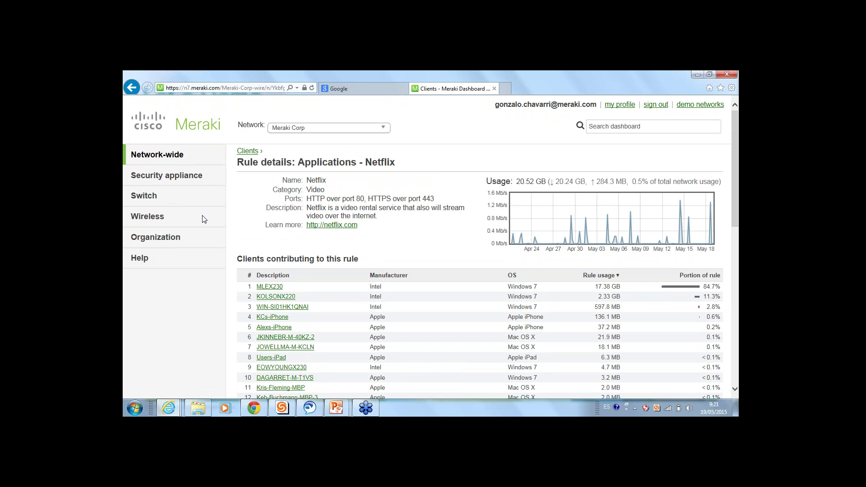
{"action": "mouse_move", "coordinate": [140, 215]}
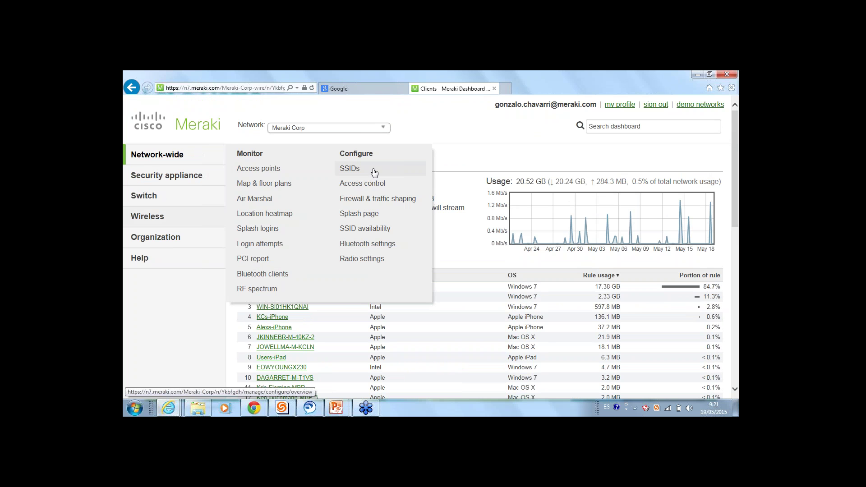
Open the SSIDs overview, expand it to all 15 SSIDs, then return to the first four
{"action": "left_click", "coordinate": [378, 168]}
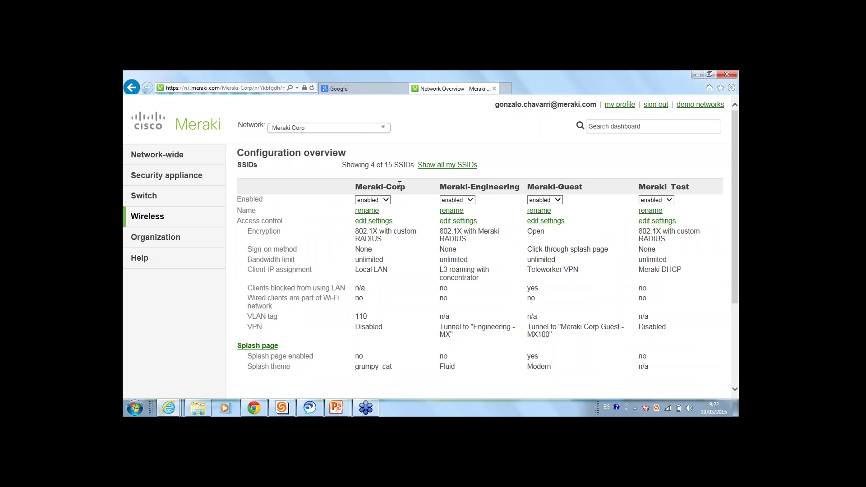
{"action": "left_click", "coordinate": [447, 165]}
{"action": "left_click_drag", "start_coordinate": [420, 165], "coordinate": [376, 165]}
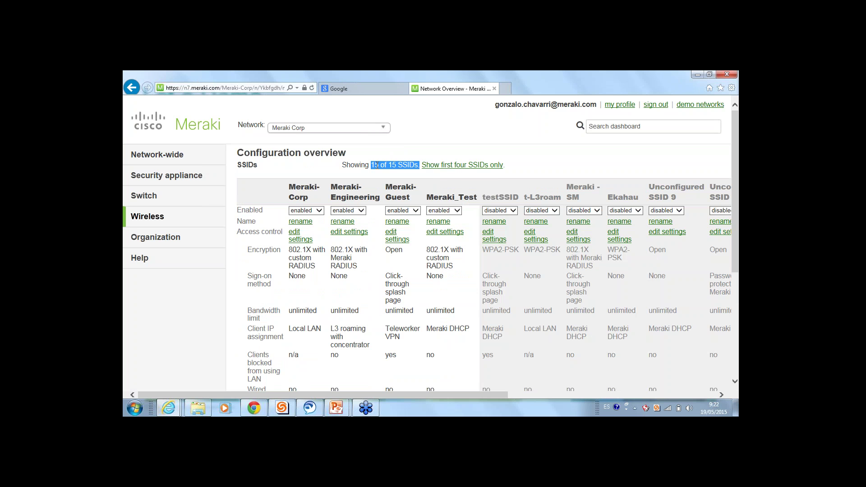
{"action": "left_click", "coordinate": [404, 158]}
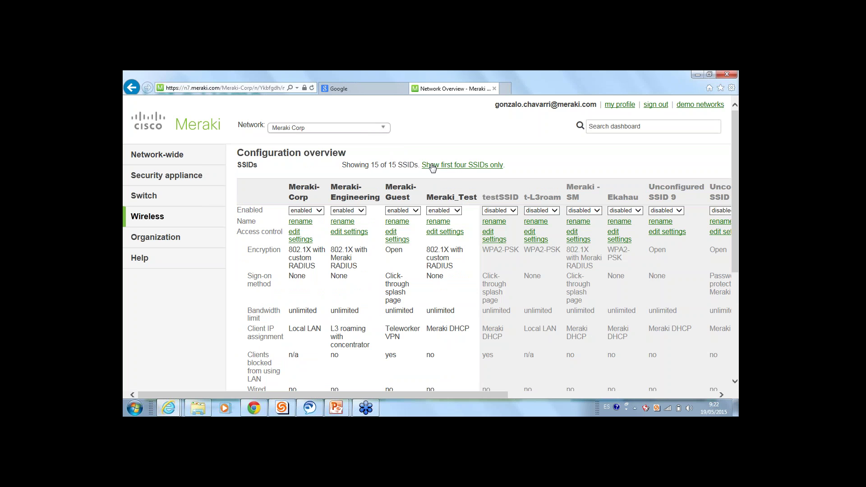
{"action": "left_click", "coordinate": [432, 166]}
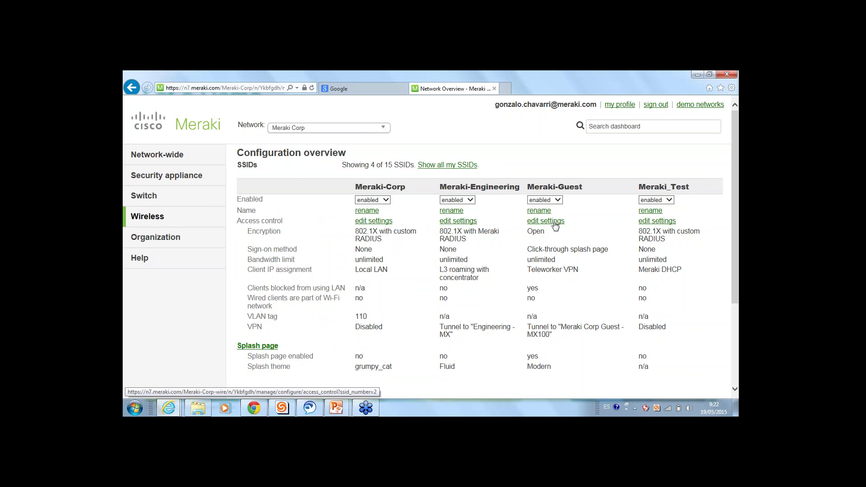
Set Meraki-Guest's association requirement to a WPA2 pre-shared key, checking the existing passphrase
{"action": "left_click", "coordinate": [555, 224]}
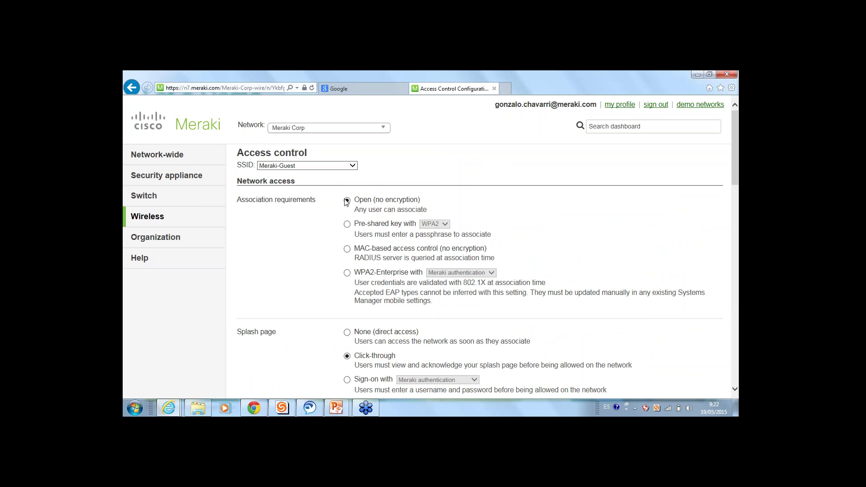
{"action": "left_click", "coordinate": [347, 224]}
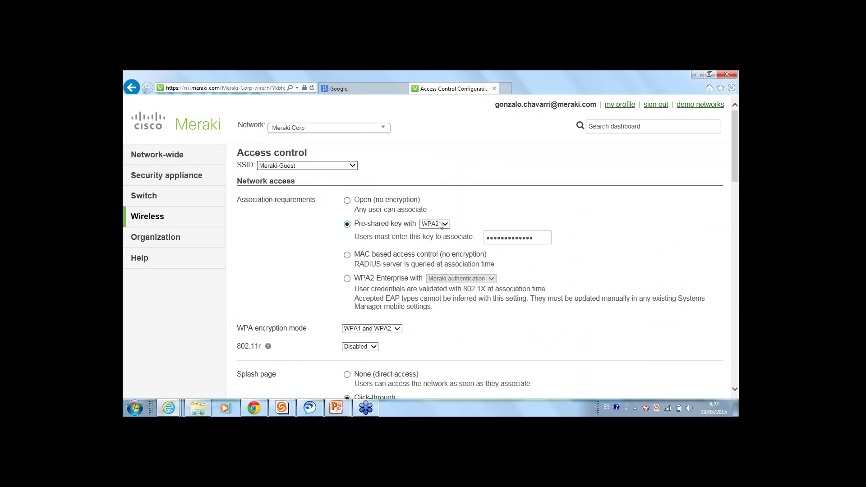
{"action": "left_click", "coordinate": [440, 224]}
{"action": "left_click", "coordinate": [433, 224]}
{"action": "double_click", "coordinate": [510, 237]}
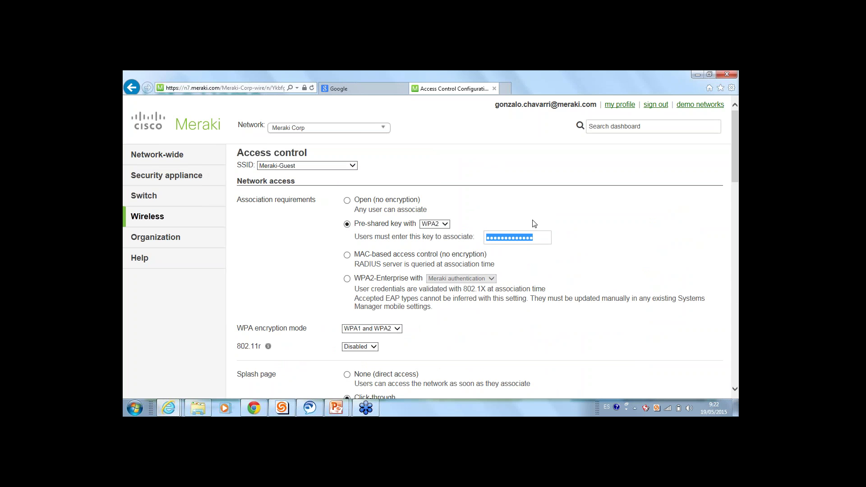
{"action": "left_click", "coordinate": [534, 224]}
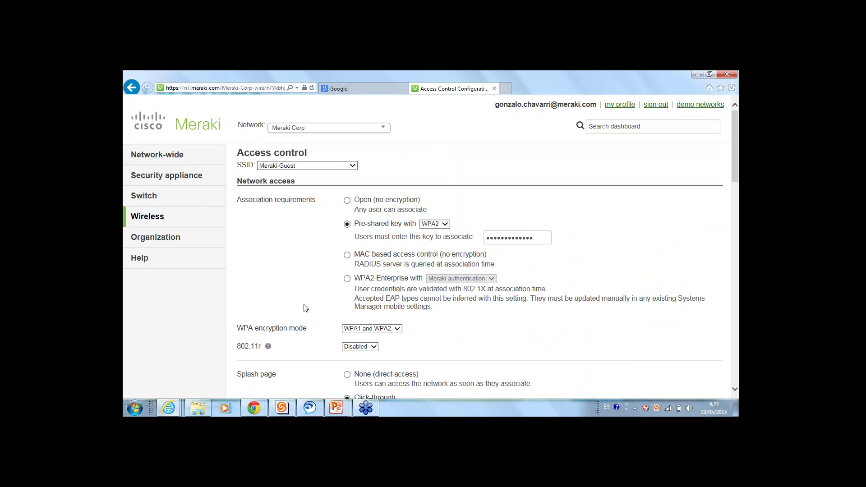
{"action": "scroll", "coordinate": [309, 270], "scroll_direction": "down", "scroll_amount": 5}
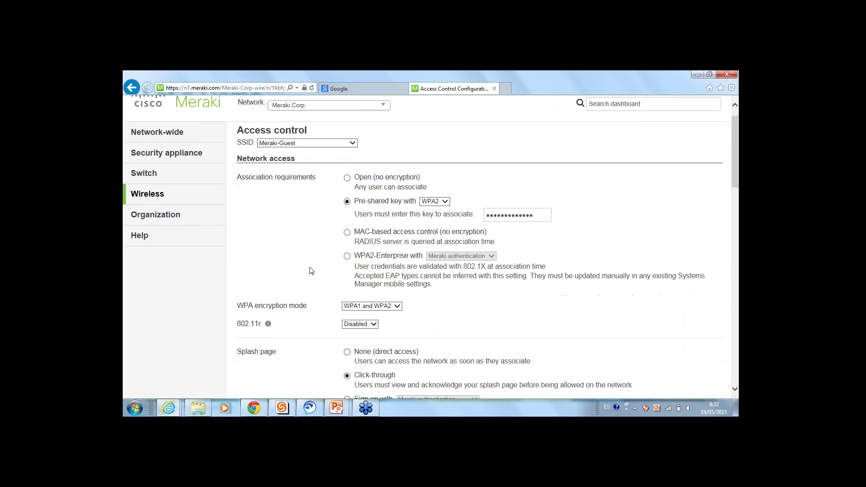
Review the sign-on splash option, then set the splash page to Systems Manager Sentry
{"action": "left_click_drag", "start_coordinate": [246, 147], "coordinate": [515, 224]}
{"action": "left_click", "coordinate": [515, 224]}
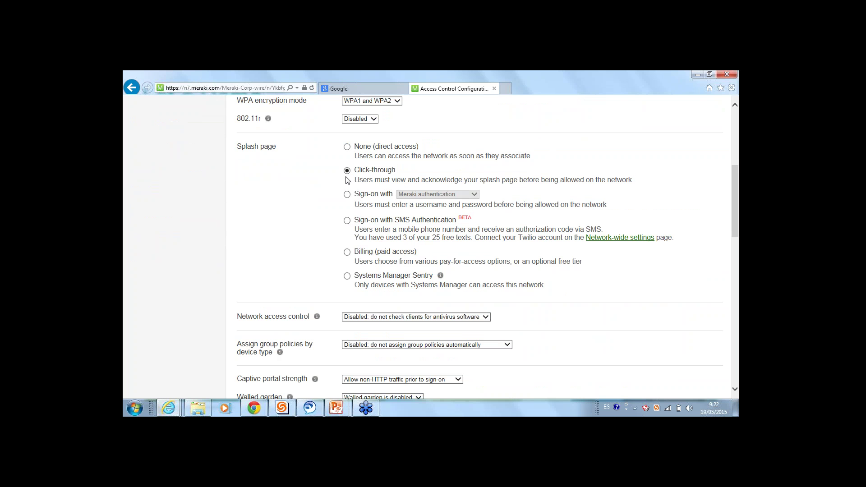
{"action": "left_click_drag", "start_coordinate": [395, 170], "coordinate": [356, 171]}
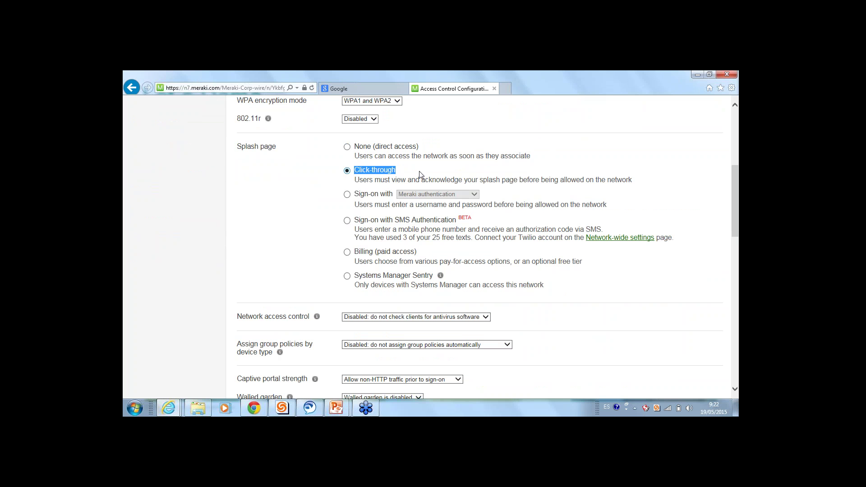
{"action": "left_click", "coordinate": [347, 195]}
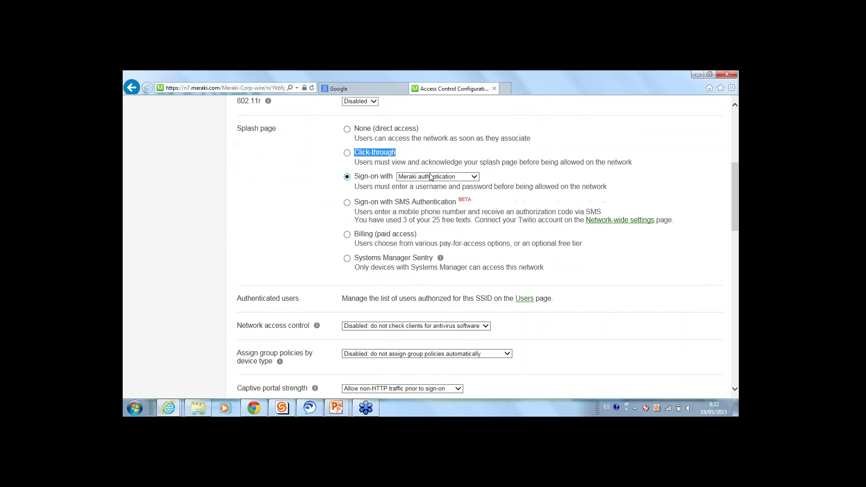
{"action": "left_click", "coordinate": [431, 177]}
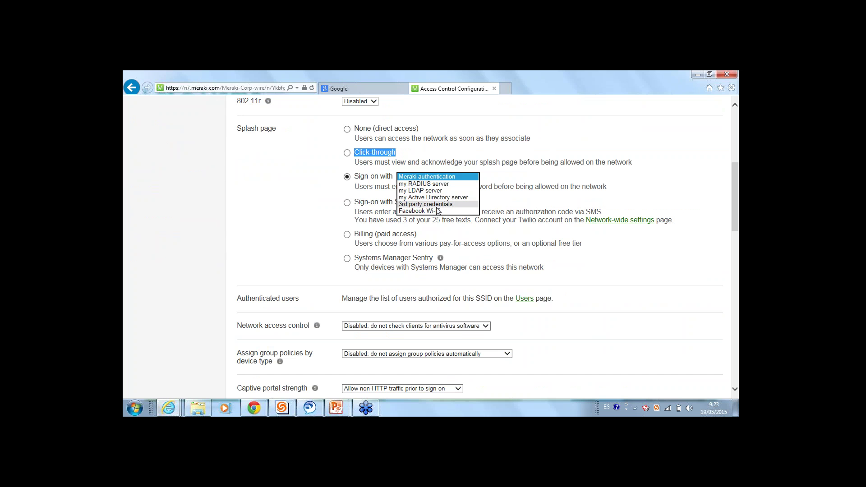
{"action": "left_click", "coordinate": [586, 208]}
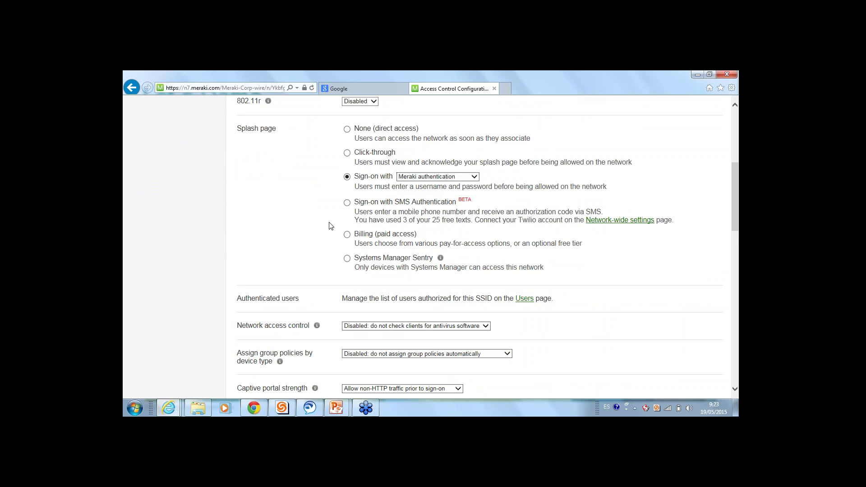
{"action": "left_click", "coordinate": [347, 258]}
{"action": "left_click_drag", "start_coordinate": [551, 290], "coordinate": [367, 277]}
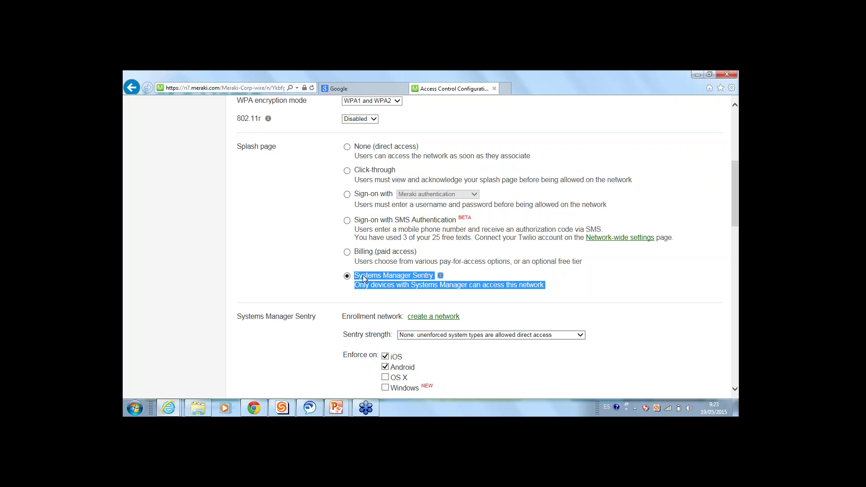
Set client IP assignment to NAT mode with Meraki DHCP on the 10.0.0.0/8 network
{"action": "left_click", "coordinate": [458, 278]}
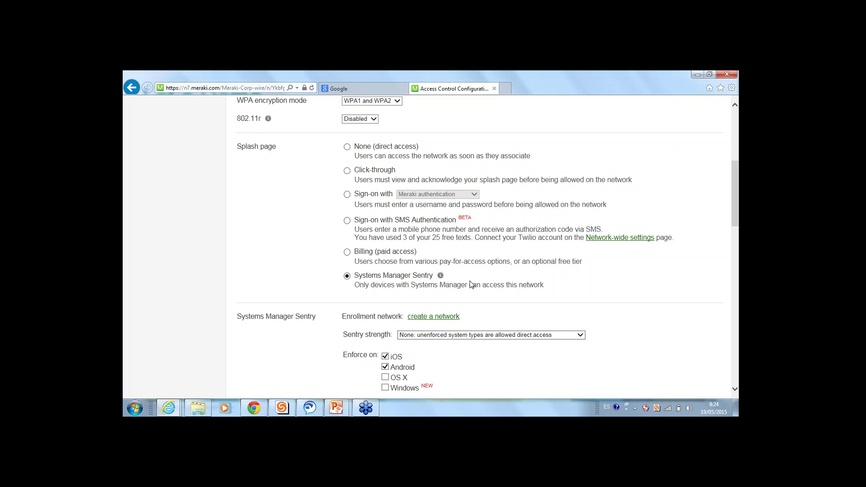
{"action": "scroll", "coordinate": [471, 285], "scroll_direction": "down", "scroll_amount": 10}
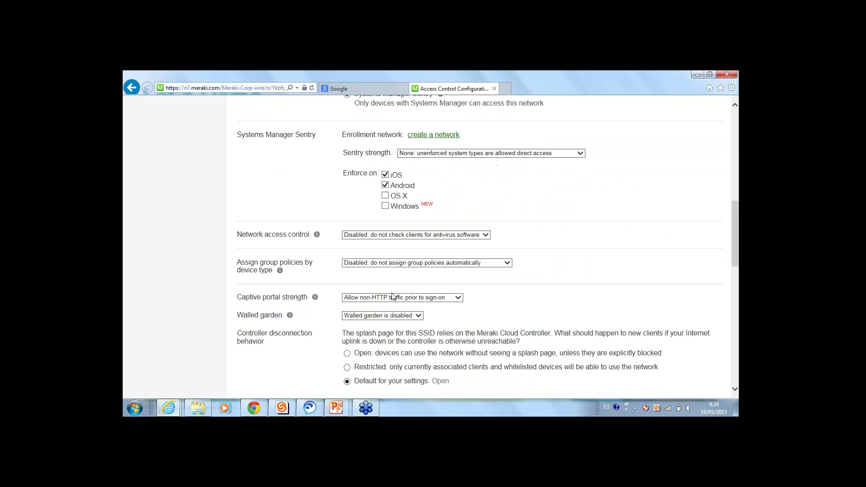
{"action": "scroll", "coordinate": [365, 269], "scroll_direction": "down", "scroll_amount": 1}
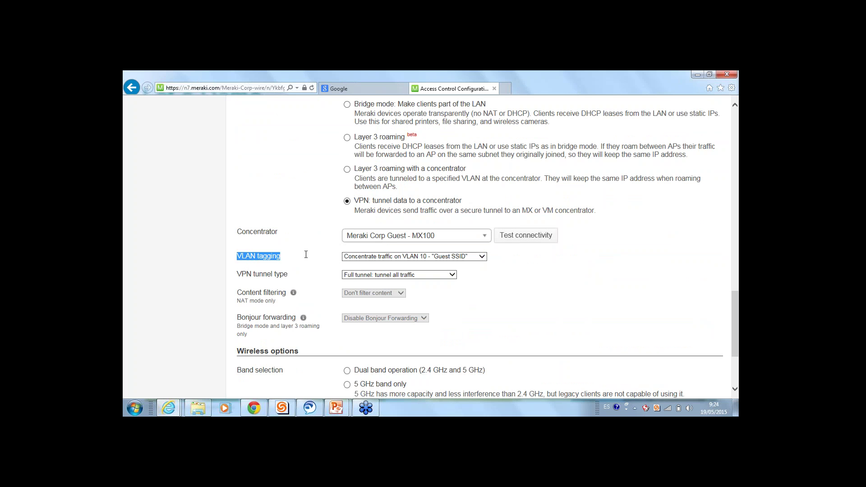
{"action": "scroll", "coordinate": [399, 256], "scroll_direction": "up", "scroll_amount": 2}
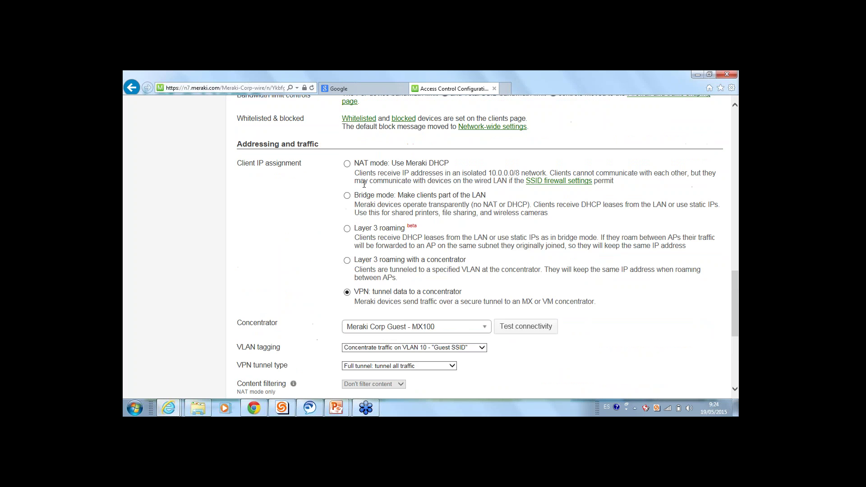
{"action": "left_click", "coordinate": [347, 163]}
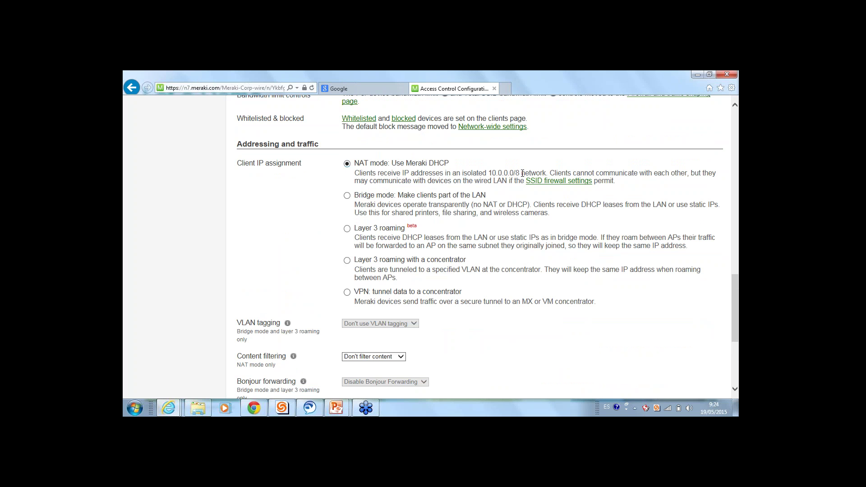
{"action": "left_click_drag", "start_coordinate": [522, 173], "coordinate": [493, 172]}
{"action": "left_click", "coordinate": [401, 176]}
{"action": "scroll", "coordinate": [448, 170], "scroll_direction": "up", "scroll_amount": 15}
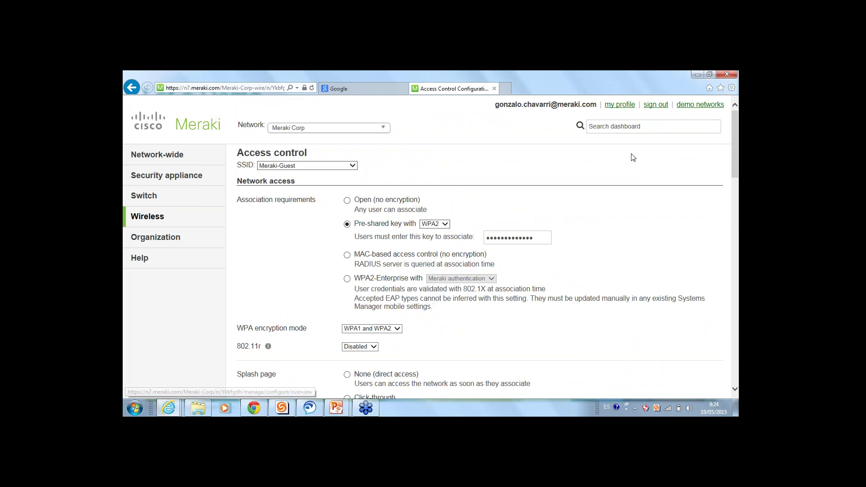
Check the SSID selector, keeping Meraki-Guest selected
{"action": "left_click", "coordinate": [334, 166]}
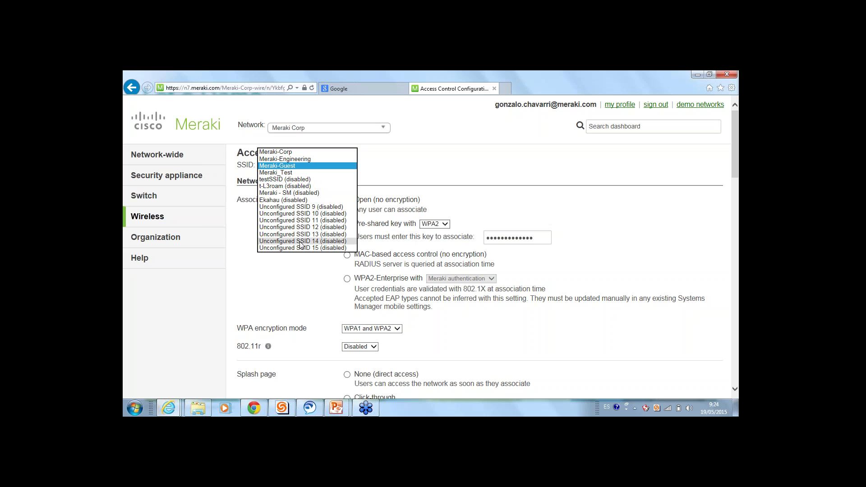
{"action": "left_click", "coordinate": [356, 171]}
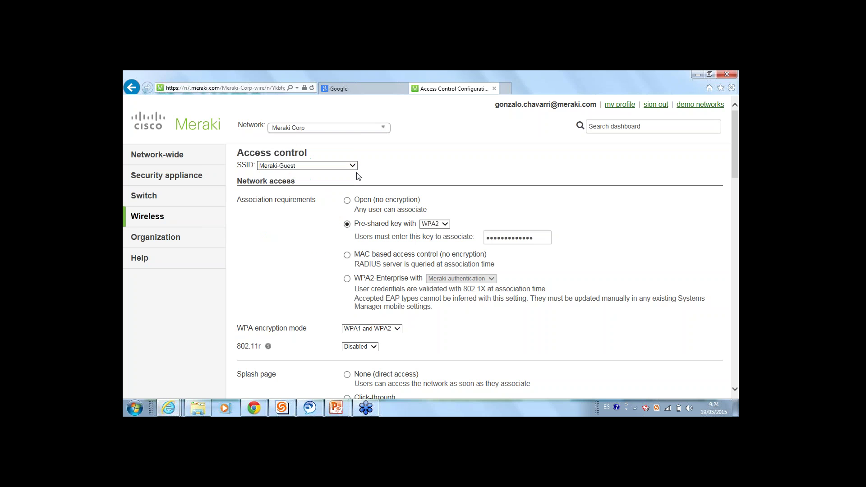
{"action": "left_click", "coordinate": [348, 167]}
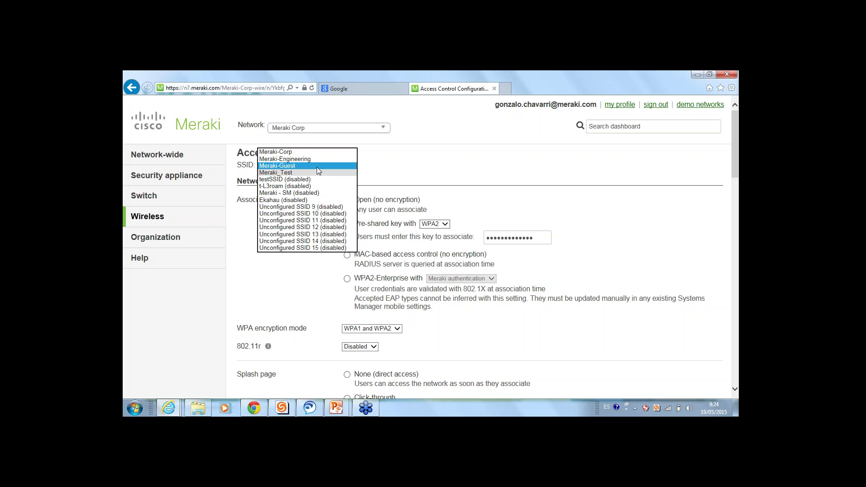
{"action": "left_click", "coordinate": [362, 174]}
Go to Firewall & traffic shaping, discarding the unsaved access-control changes
{"action": "mouse_move", "coordinate": [149, 214]}
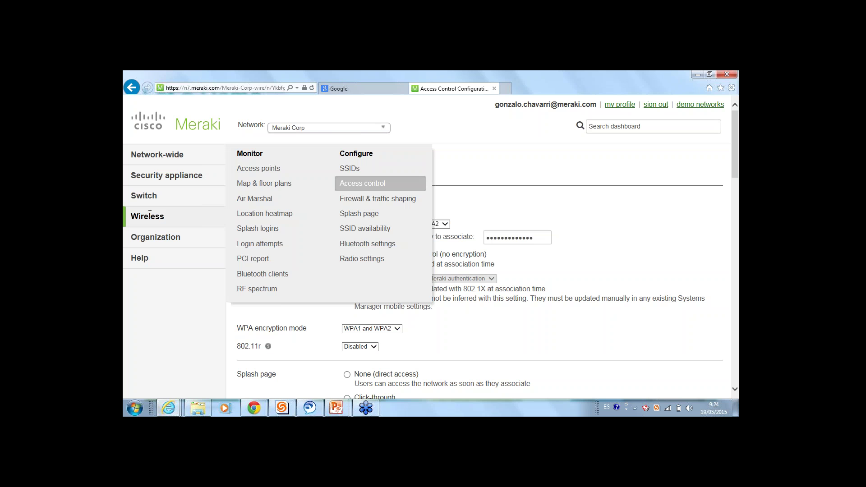
{"action": "left_click", "coordinate": [383, 199]}
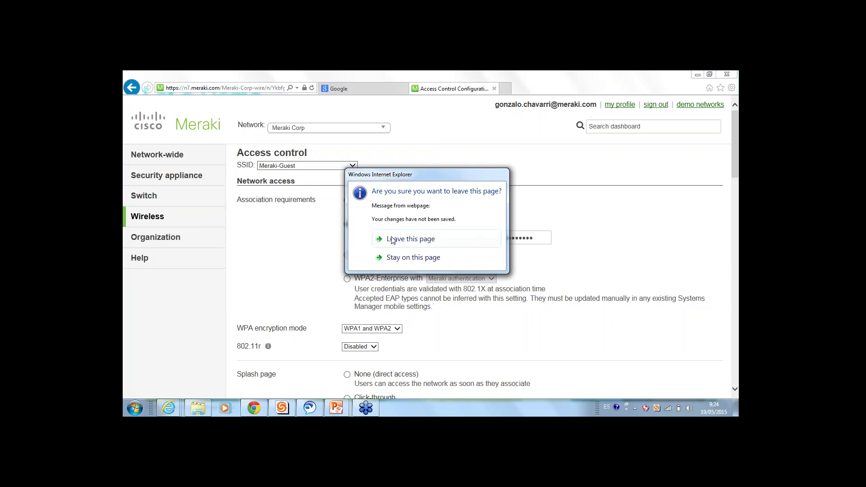
{"action": "left_click", "coordinate": [392, 239]}
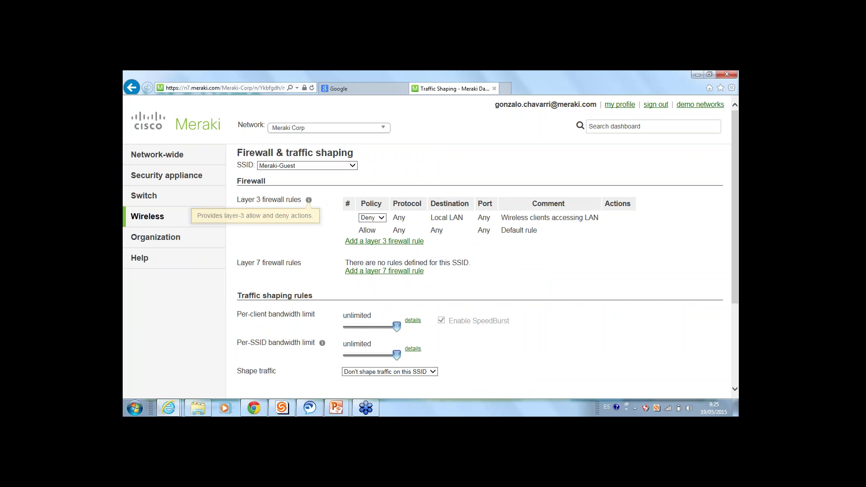
{"action": "triple_click", "coordinate": [294, 199]}
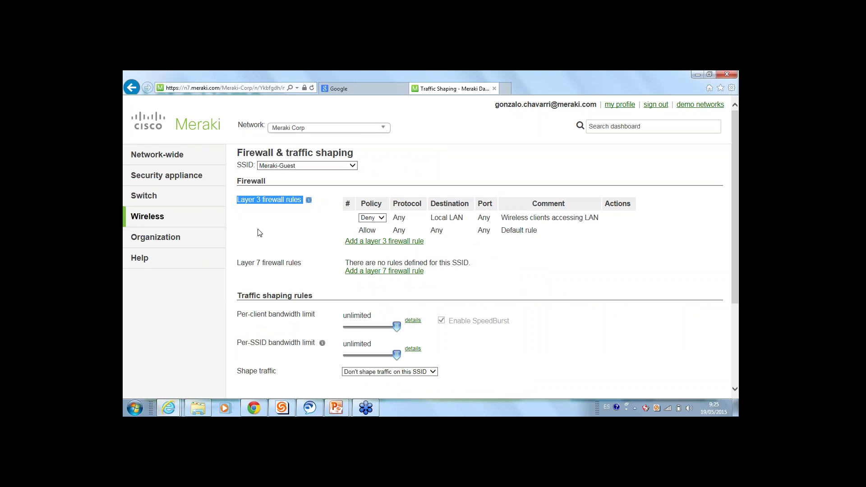
Change the Local LAN firewall rule's policy to Allow
{"action": "left_click", "coordinate": [370, 217]}
{"action": "left_click", "coordinate": [373, 219]}
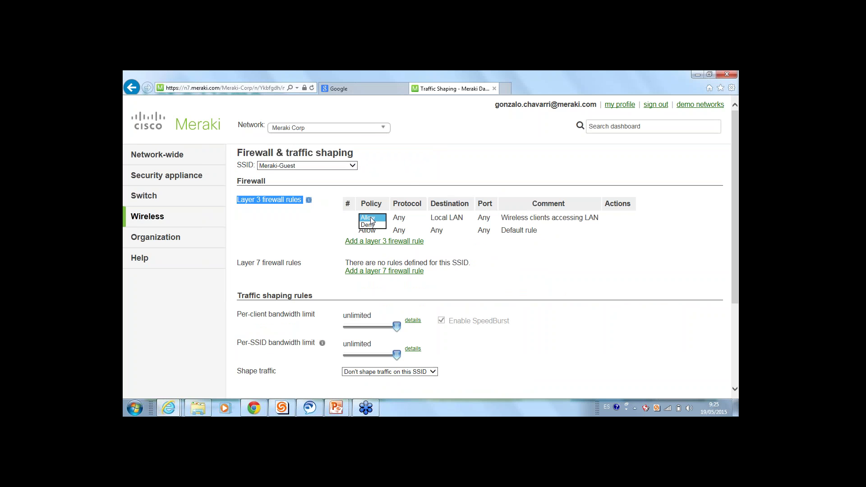
{"action": "left_click", "coordinate": [371, 227]}
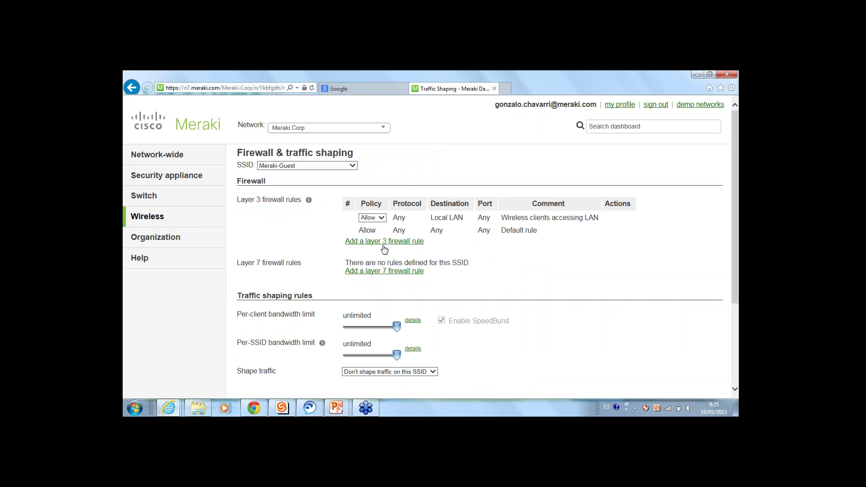
Add a new Layer 3 rule with Deny and TCP, visiting its Destination and Comment fields
{"action": "left_click", "coordinate": [386, 242]}
{"action": "left_click", "coordinate": [378, 221]}
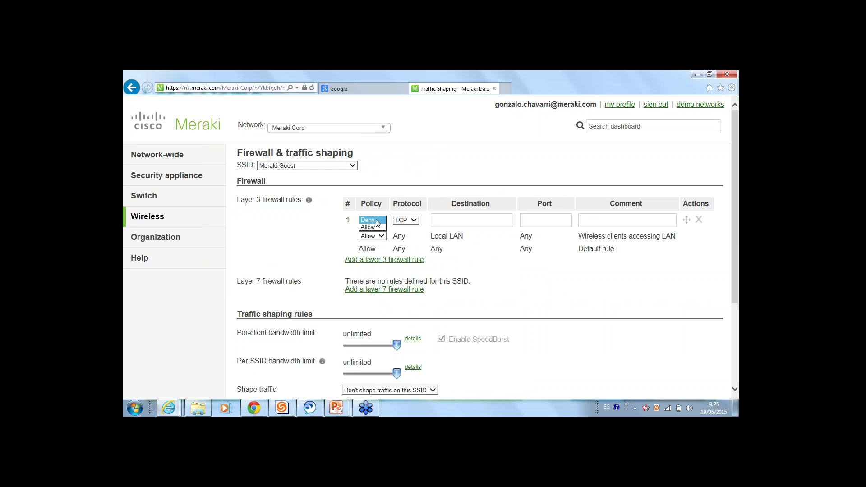
{"action": "left_click", "coordinate": [405, 220]}
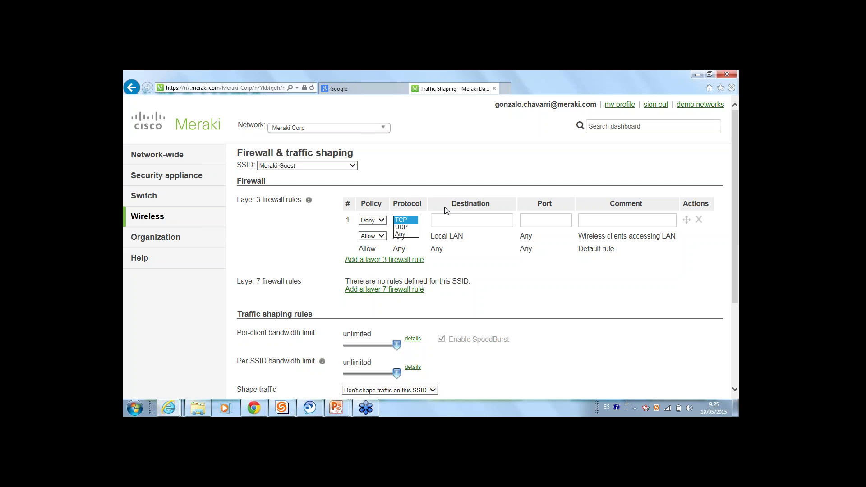
{"action": "left_click", "coordinate": [496, 218]}
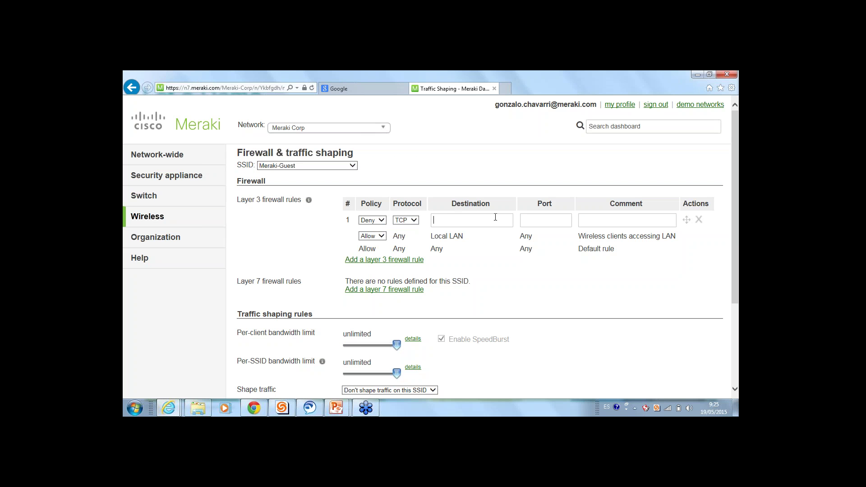
{"action": "left_click", "coordinate": [622, 217]}
Add a Layer 7 rule denying Peer-to-peer (P2P) eDonkey traffic
{"action": "left_click", "coordinate": [354, 291]}
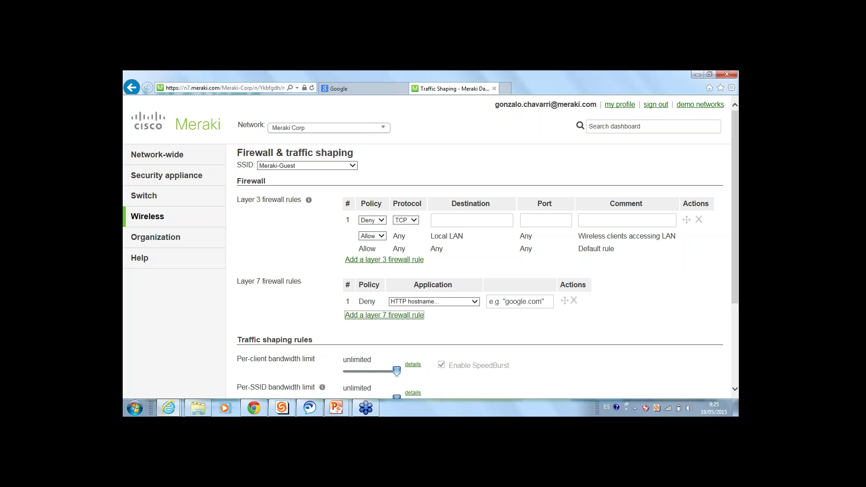
{"action": "left_click_drag", "start_coordinate": [298, 276], "coordinate": [236, 282]}
{"action": "left_click", "coordinate": [238, 301]}
{"action": "double_click", "coordinate": [369, 302]}
{"action": "left_click", "coordinate": [429, 294]}
{"action": "left_click", "coordinate": [426, 304]}
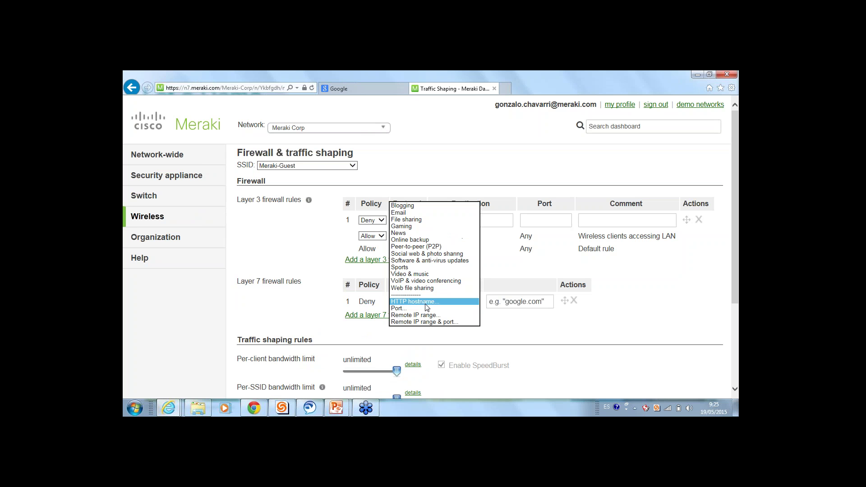
{"action": "left_click", "coordinate": [426, 249]}
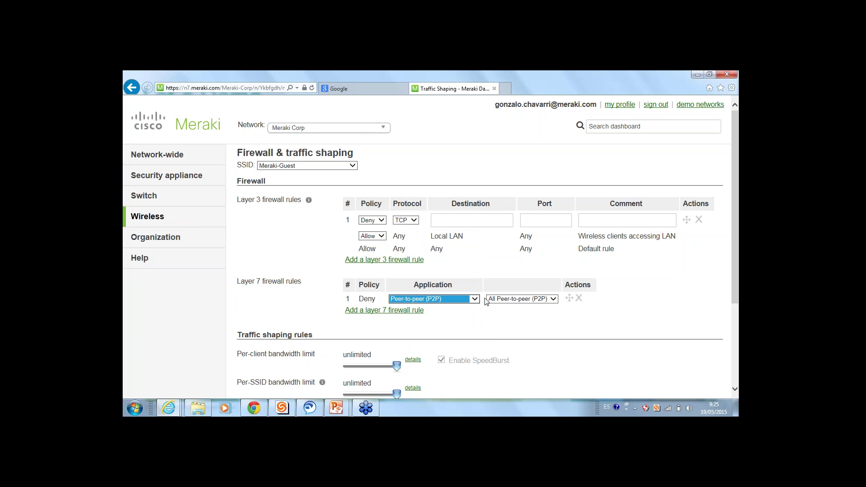
{"action": "left_click", "coordinate": [518, 299]}
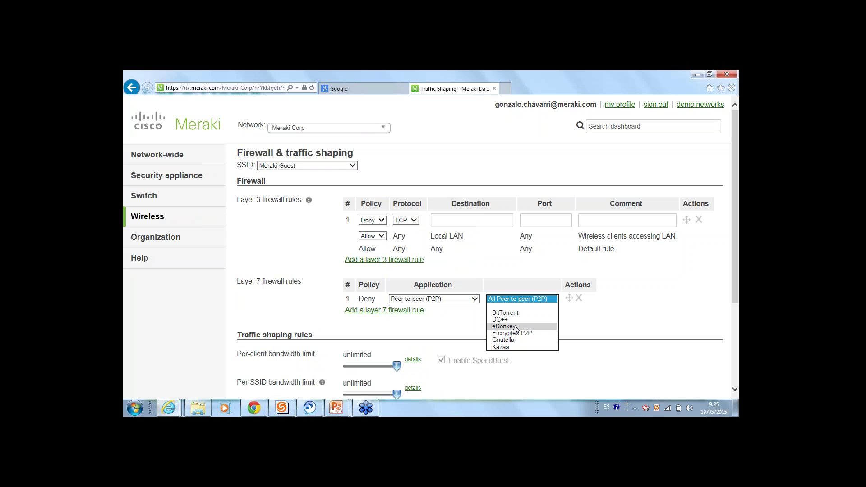
{"action": "left_click", "coordinate": [515, 326]}
Add a second Layer 7 rule denying Social web & photo sharing Facebook
{"action": "left_click", "coordinate": [411, 310]}
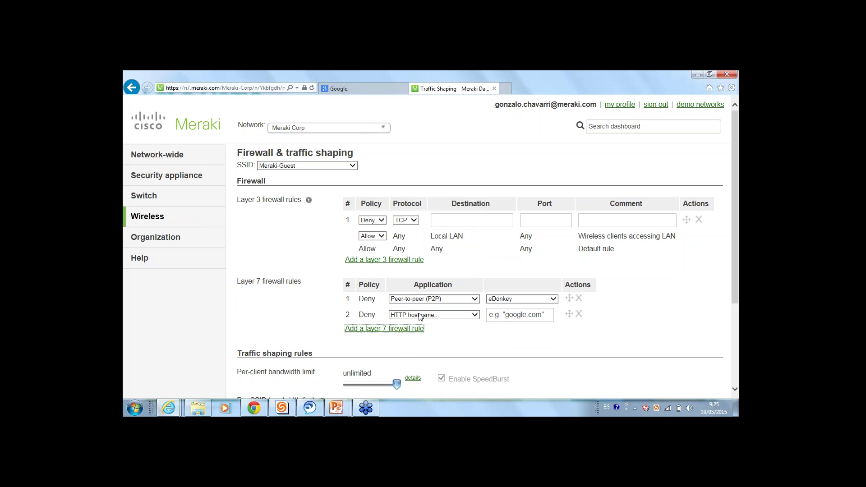
{"action": "left_click", "coordinate": [420, 315]}
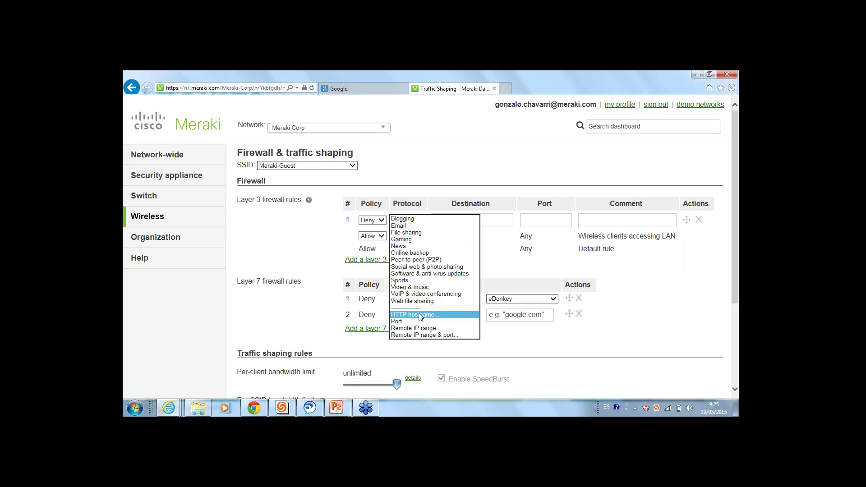
{"action": "left_click", "coordinate": [422, 267]}
{"action": "left_click", "coordinate": [524, 314]}
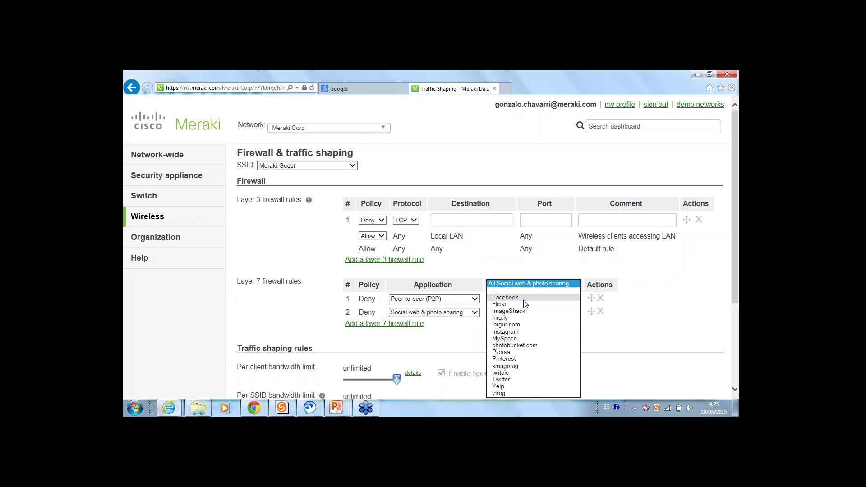
{"action": "left_click", "coordinate": [522, 297]}
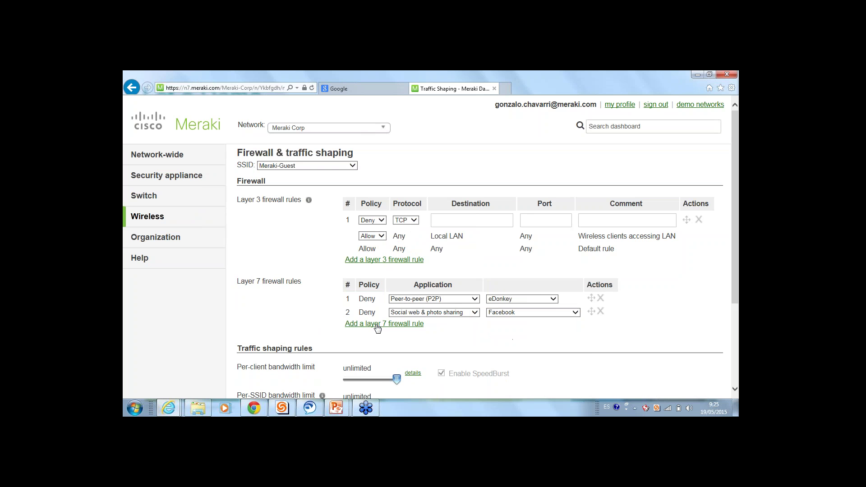
Add a third Layer 7 rule, leaving it as HTTP hostname
{"action": "left_click", "coordinate": [411, 323]}
{"action": "scroll", "coordinate": [414, 329], "scroll_direction": "down", "scroll_amount": 3}
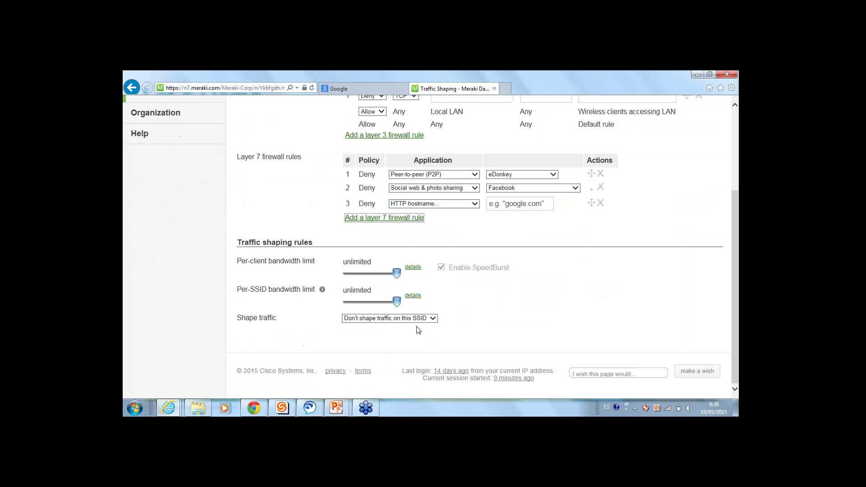
{"action": "left_click", "coordinate": [455, 207]}
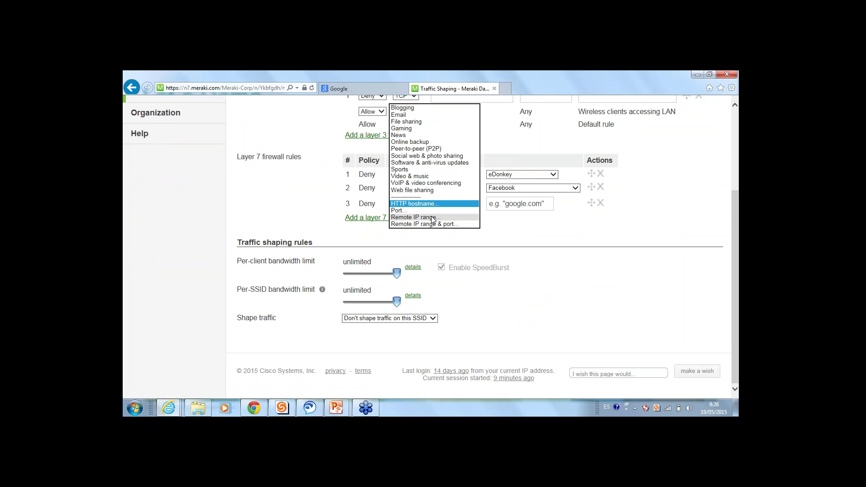
{"action": "left_click", "coordinate": [554, 251]}
{"action": "scroll", "coordinate": [437, 186], "scroll_direction": "up", "scroll_amount": 1}
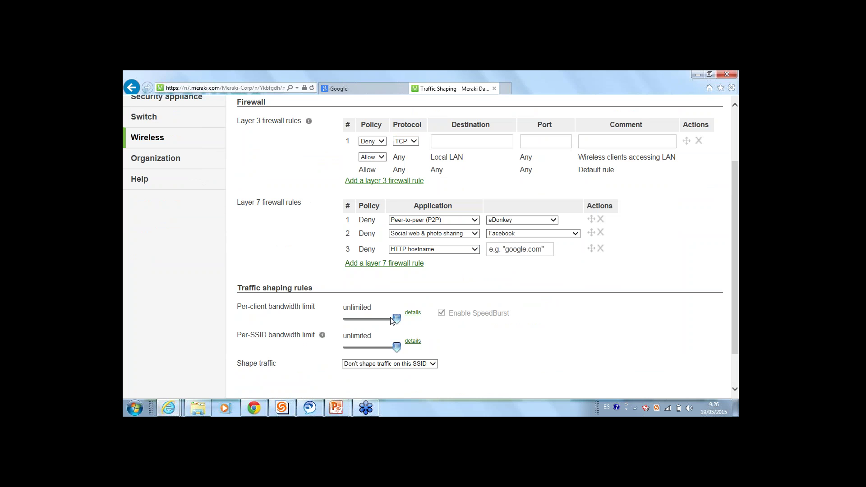
Limit bandwidth to 250 Kbps per client and 2 Mbps per SSID, then show the Shape traffic choices
{"action": "left_click_drag", "start_coordinate": [396, 319], "coordinate": [364, 320]}
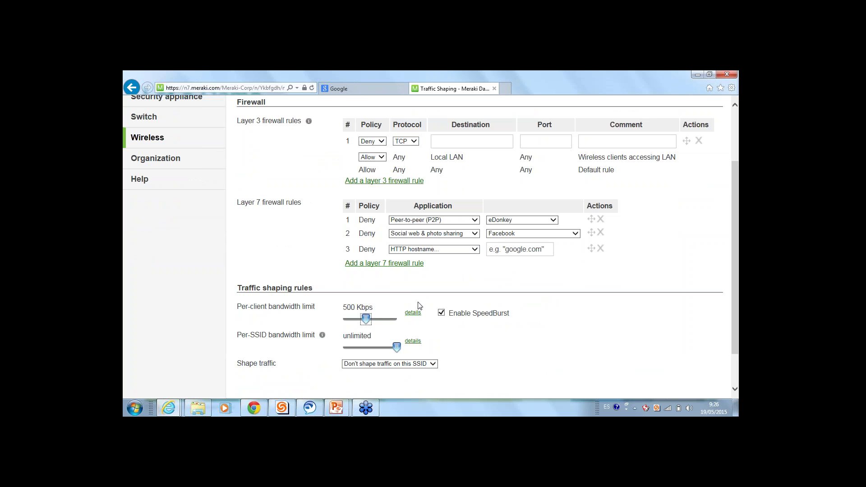
{"action": "left_click_drag", "start_coordinate": [397, 347], "coordinate": [381, 346]}
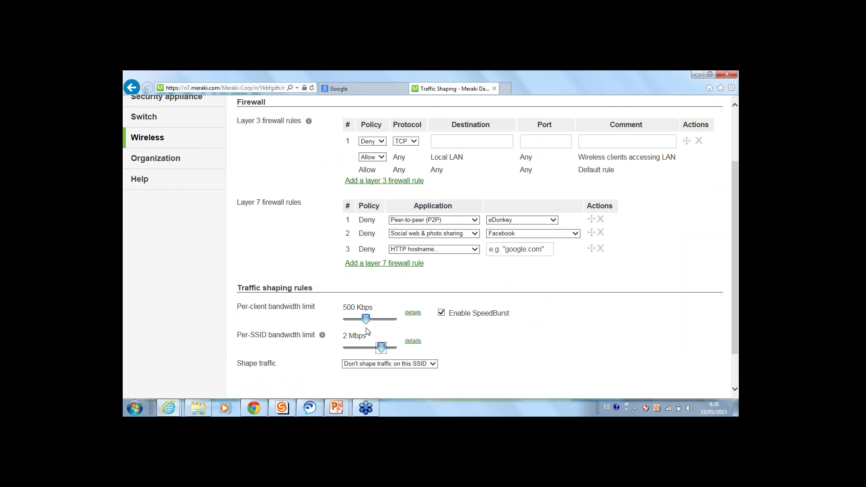
{"action": "left_click_drag", "start_coordinate": [365, 319], "coordinate": [358, 319]}
{"action": "left_click", "coordinate": [363, 310]}
{"action": "triple_click", "coordinate": [369, 338]}
{"action": "left_click", "coordinate": [445, 337]}
{"action": "scroll", "coordinate": [437, 344], "scroll_direction": "down", "scroll_amount": 1}
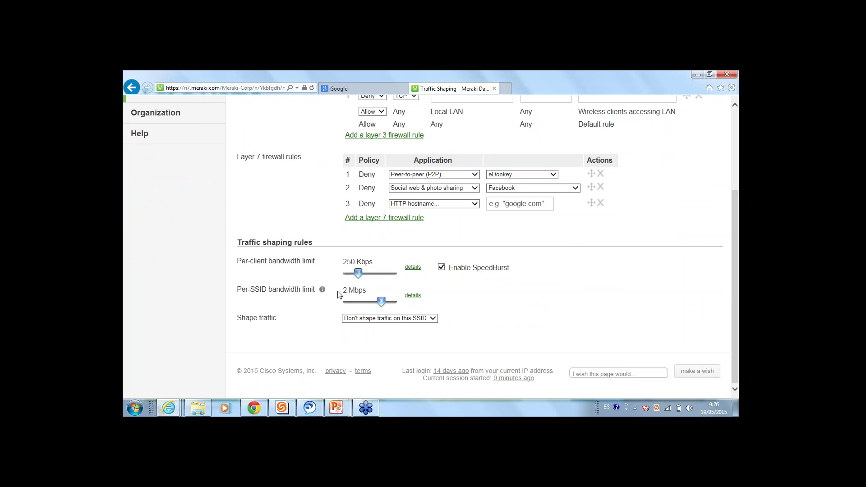
{"action": "left_click", "coordinate": [398, 318]}
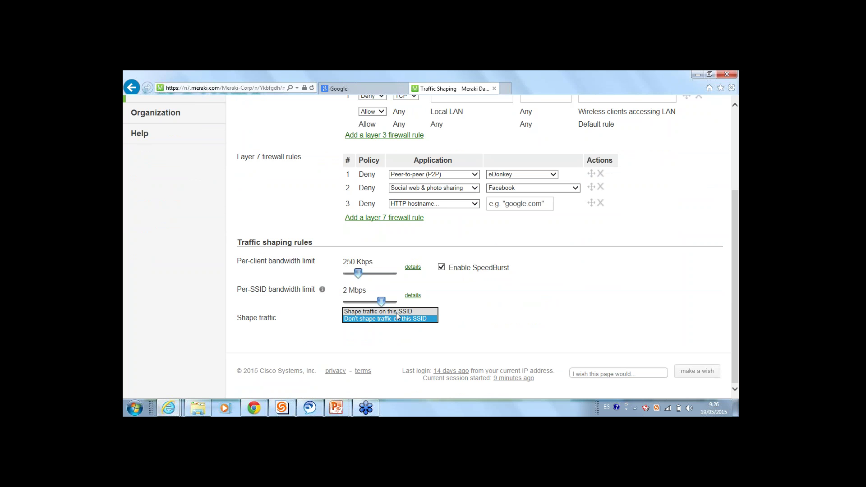
Turn on traffic shaping for the SSID and remove Rule #1's default Gaming, File sharing and P2P tags
{"action": "left_click", "coordinate": [396, 312]}
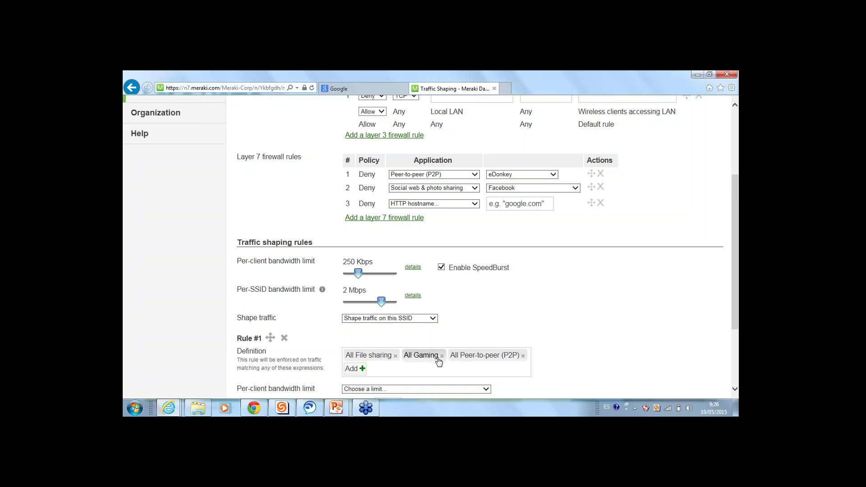
{"action": "left_click", "coordinate": [442, 356]}
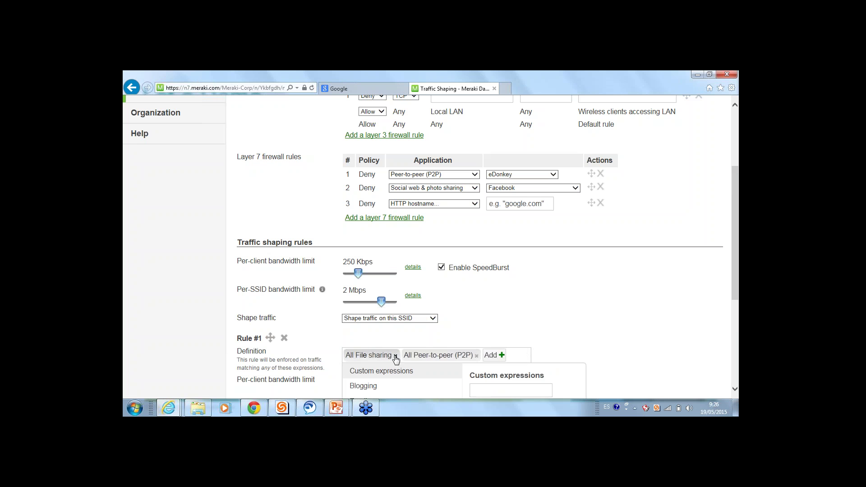
{"action": "left_click", "coordinate": [395, 356]}
{"action": "left_click", "coordinate": [418, 357]}
{"action": "left_click", "coordinate": [418, 356]}
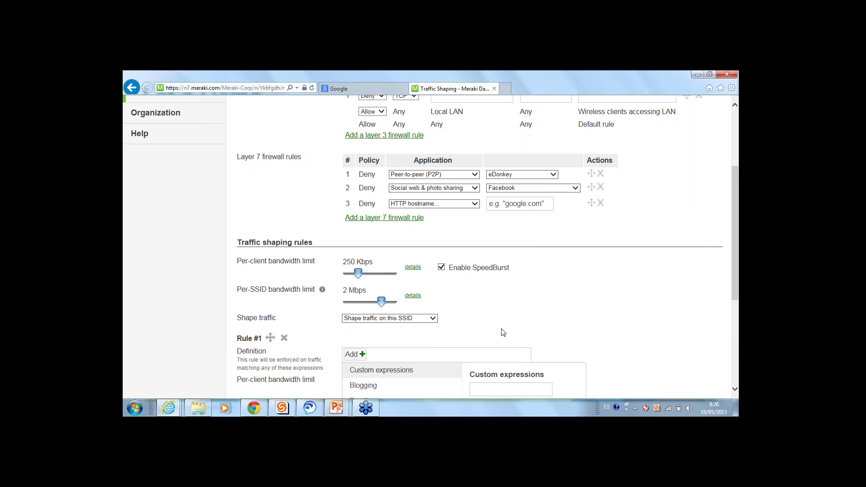
Add YouTube and Netflix from the Video & music category to Rule #1
{"action": "scroll", "coordinate": [489, 327], "scroll_direction": "down", "scroll_amount": 2}
{"action": "left_click", "coordinate": [355, 258]}
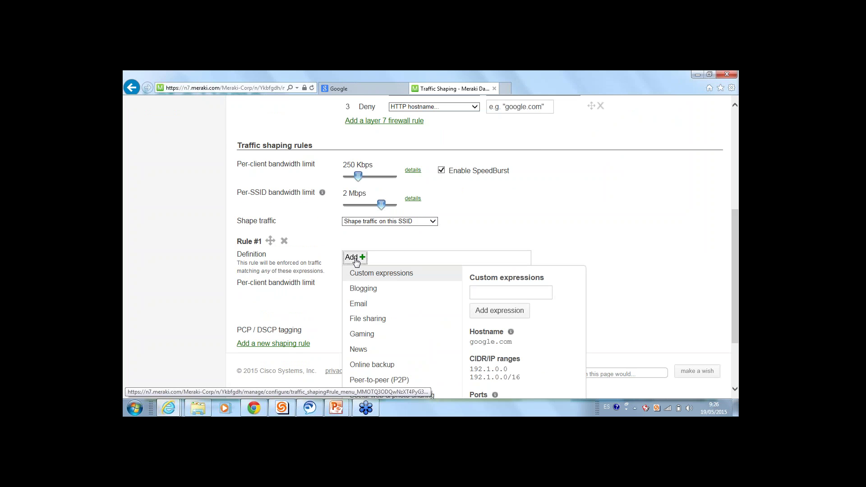
{"action": "scroll", "coordinate": [356, 252], "scroll_direction": "down", "scroll_amount": 2}
{"action": "mouse_move", "coordinate": [372, 306]}
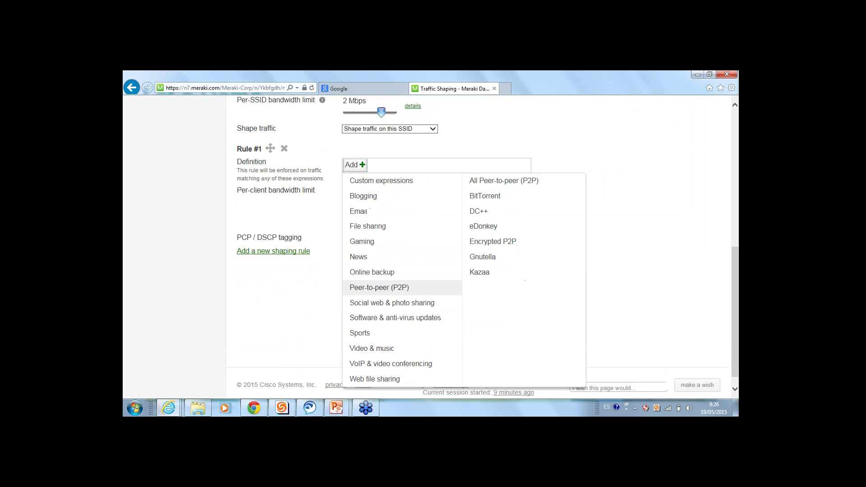
{"action": "mouse_move", "coordinate": [388, 375]}
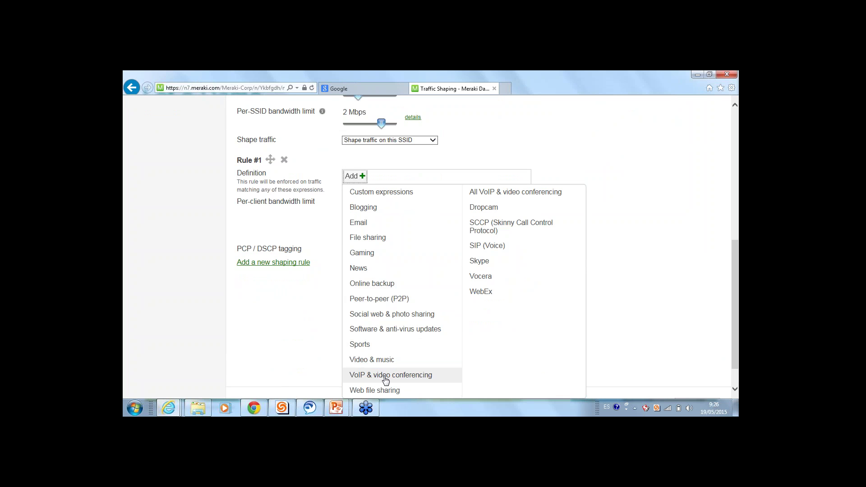
{"action": "mouse_move", "coordinate": [385, 359]}
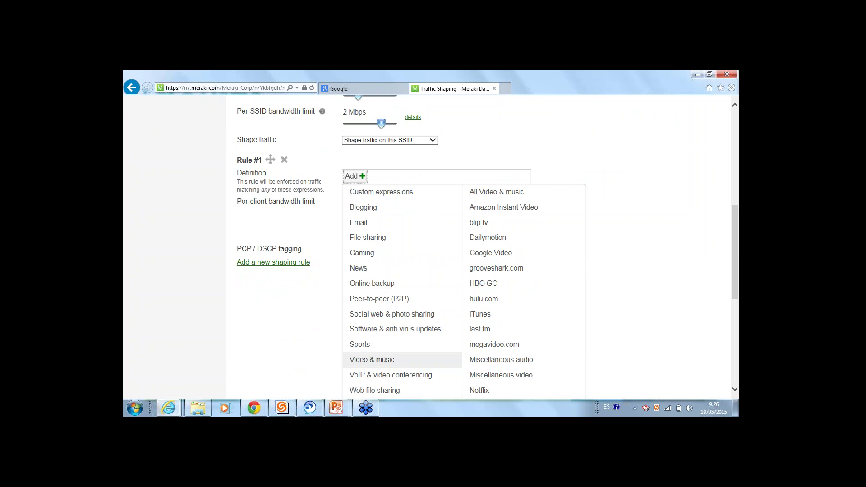
{"action": "scroll", "coordinate": [384, 366], "scroll_direction": "down", "scroll_amount": 1}
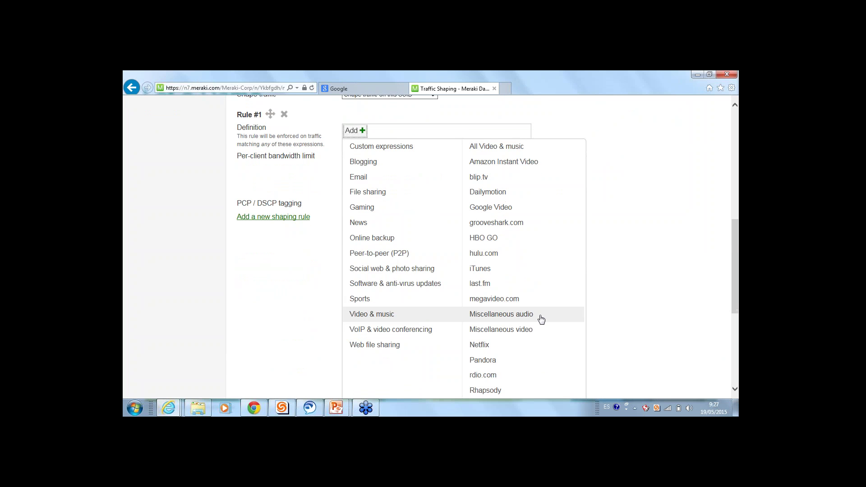
{"action": "scroll", "coordinate": [528, 334], "scroll_direction": "down", "scroll_amount": 2}
{"action": "scroll", "coordinate": [496, 325], "scroll_direction": "down", "scroll_amount": 2}
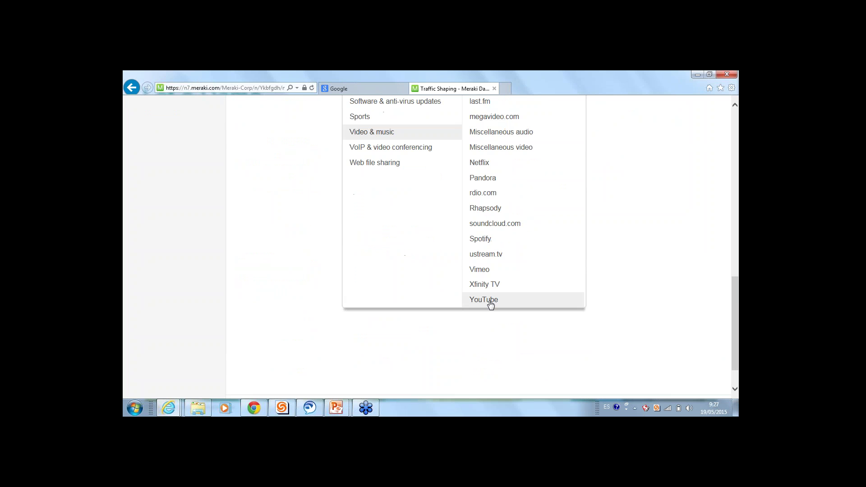
{"action": "left_click", "coordinate": [490, 301]}
{"action": "scroll", "coordinate": [624, 287], "scroll_direction": "up", "scroll_amount": 3}
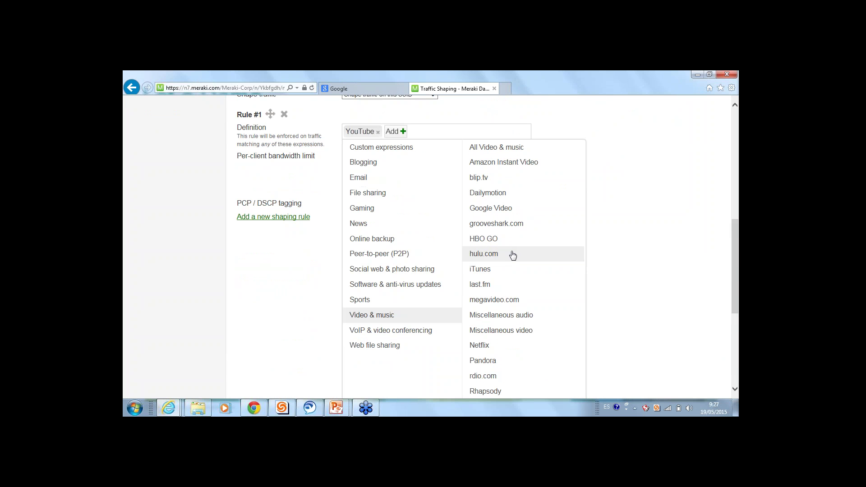
{"action": "left_click", "coordinate": [480, 345]}
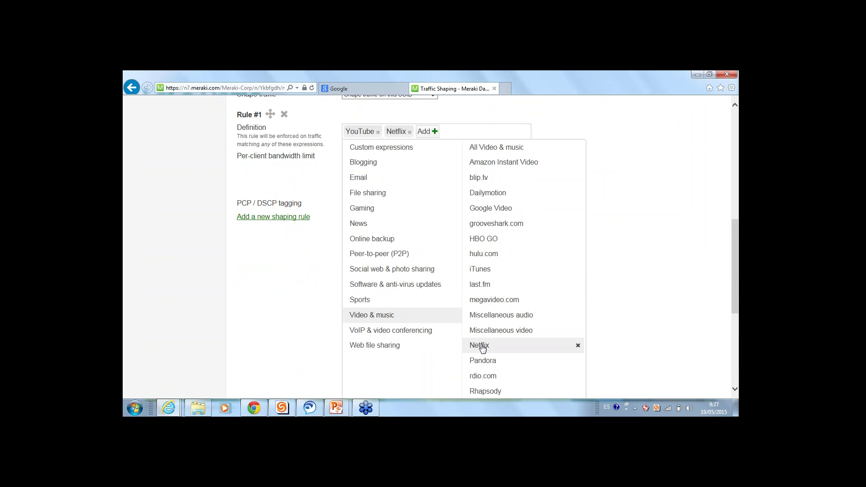
{"action": "scroll", "coordinate": [600, 113], "scroll_direction": "up", "scroll_amount": 3}
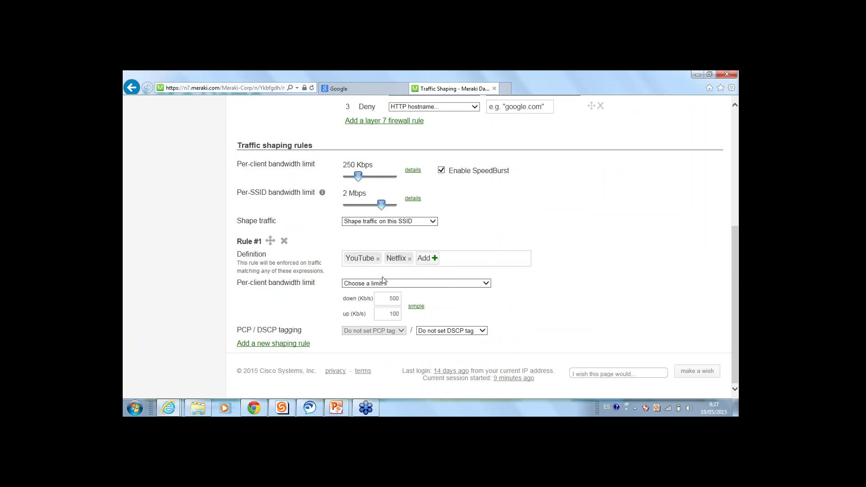
Give Rule #1 a simple 1 Mbps per-client limit and DSCP tag 7 (WMM Voice)
{"action": "left_click_drag", "start_coordinate": [373, 165], "coordinate": [358, 166]}
{"action": "left_click", "coordinate": [389, 283]}
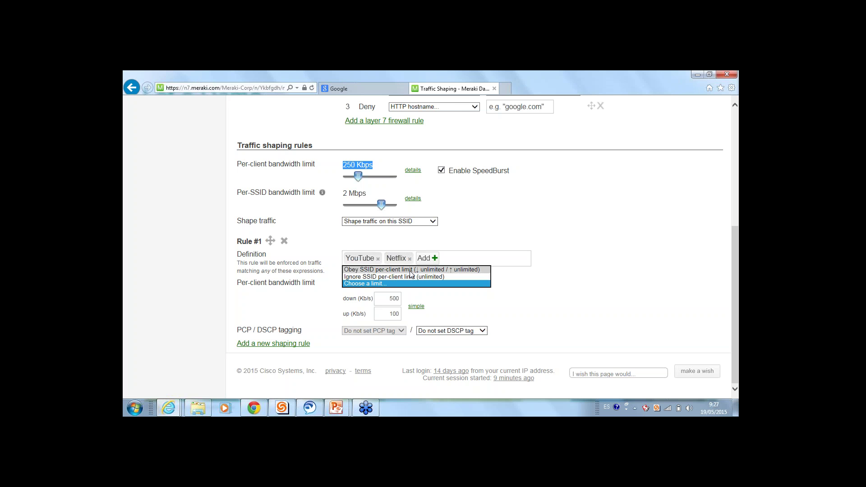
{"action": "left_click", "coordinate": [410, 271]}
{"action": "left_click", "coordinate": [395, 317]}
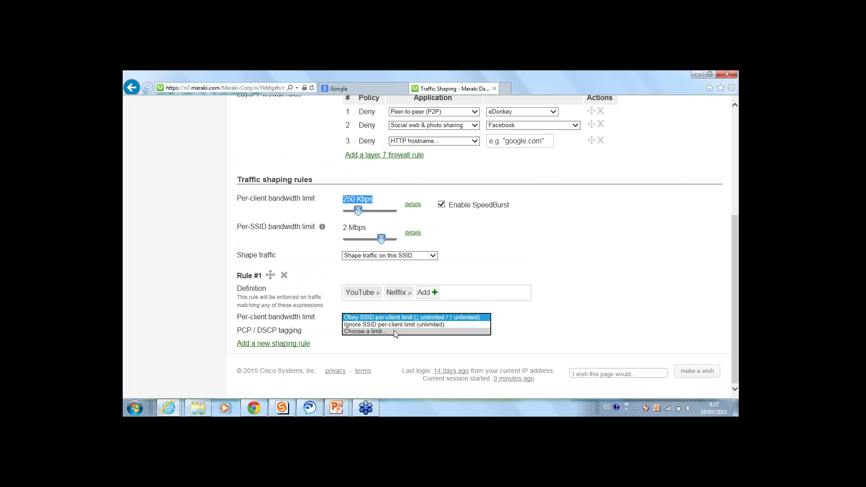
{"action": "left_click", "coordinate": [395, 332]}
{"action": "left_click", "coordinate": [416, 341]}
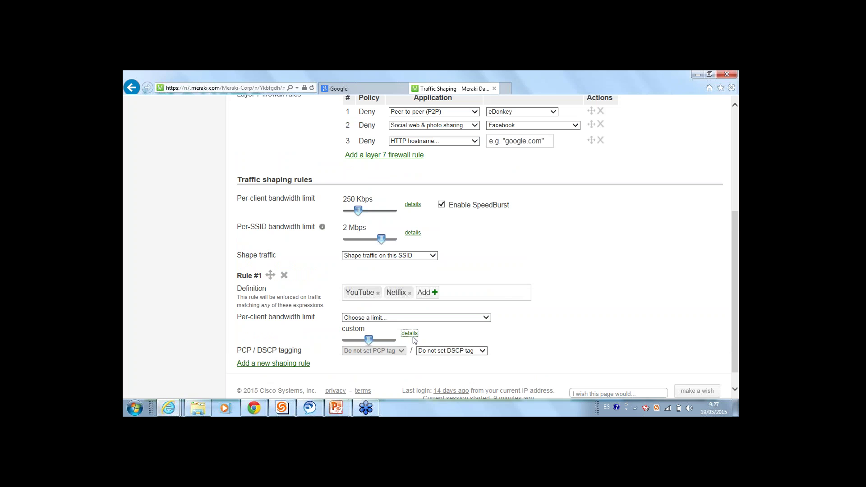
{"action": "left_click_drag", "start_coordinate": [364, 339], "coordinate": [387, 339]}
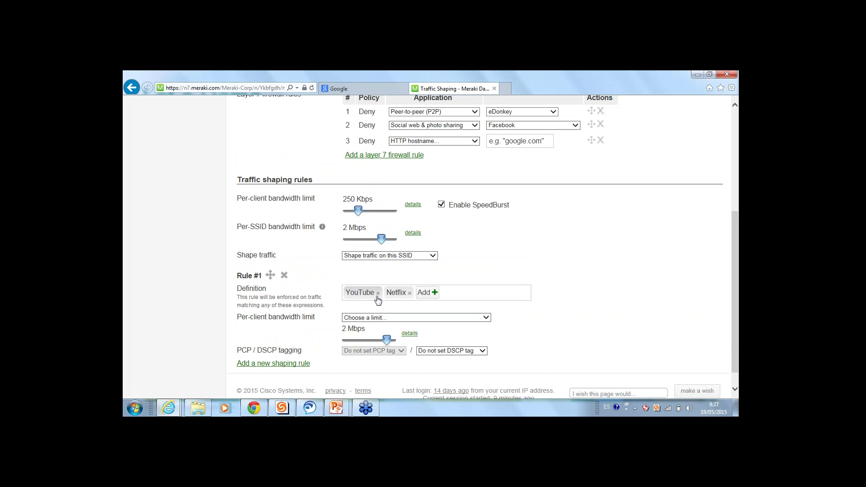
{"action": "left_click_drag", "start_coordinate": [385, 339], "coordinate": [378, 339]}
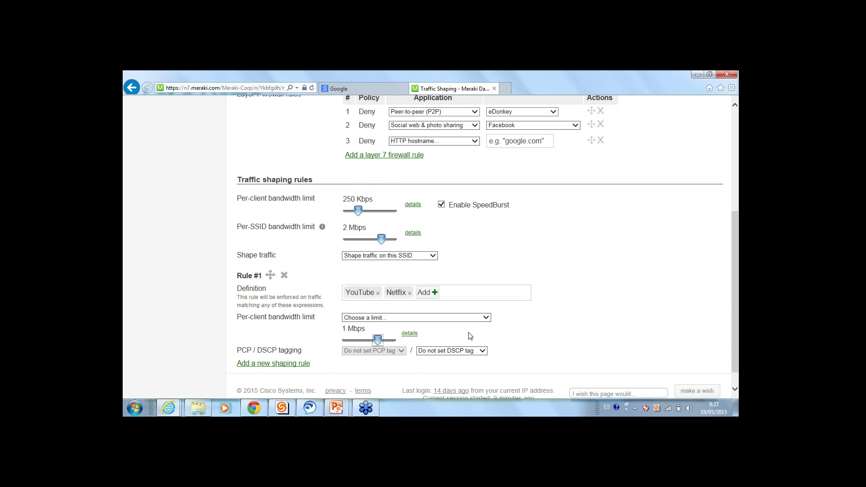
{"action": "scroll", "coordinate": [471, 333], "scroll_direction": "down", "scroll_amount": 1}
{"action": "left_click", "coordinate": [470, 332]}
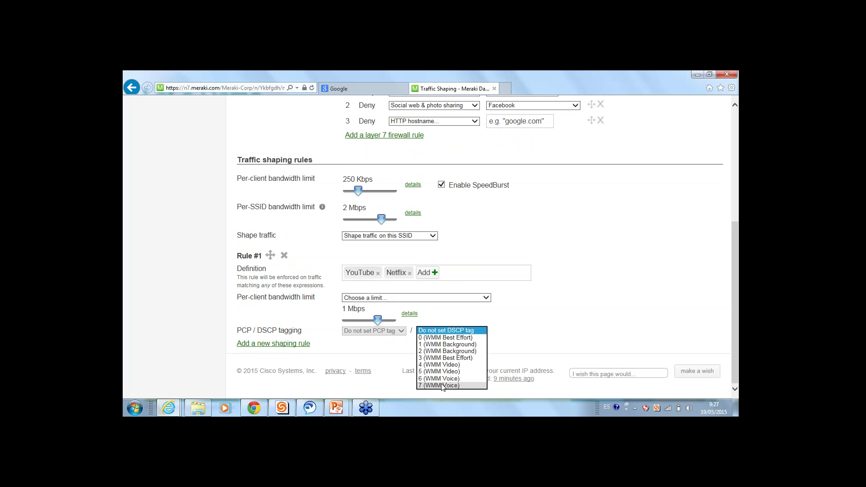
{"action": "left_click", "coordinate": [446, 385]}
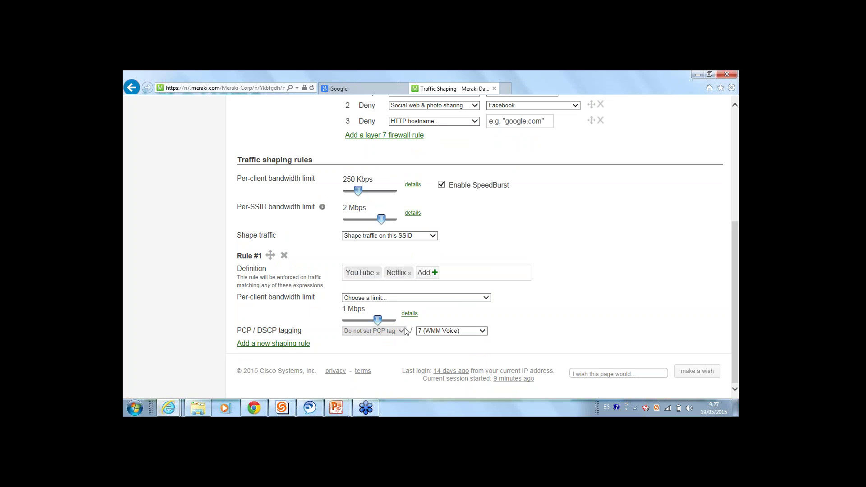
Add three more blank shaping rules, Rules #2 through #4
{"action": "left_click", "coordinate": [289, 345]}
{"action": "scroll", "coordinate": [297, 360], "scroll_direction": "down", "scroll_amount": 2}
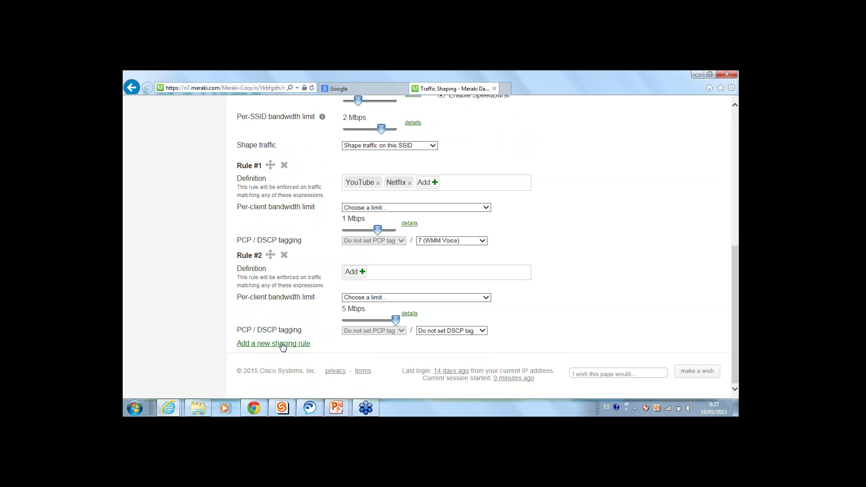
{"action": "left_click", "coordinate": [283, 344]}
{"action": "scroll", "coordinate": [284, 346], "scroll_direction": "down", "scroll_amount": 2}
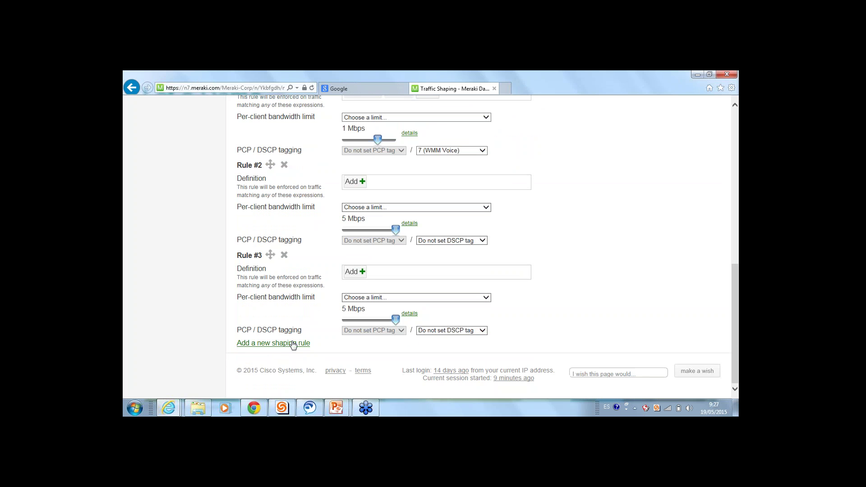
{"action": "left_click", "coordinate": [286, 344]}
{"action": "scroll", "coordinate": [296, 344], "scroll_direction": "up", "scroll_amount": 5}
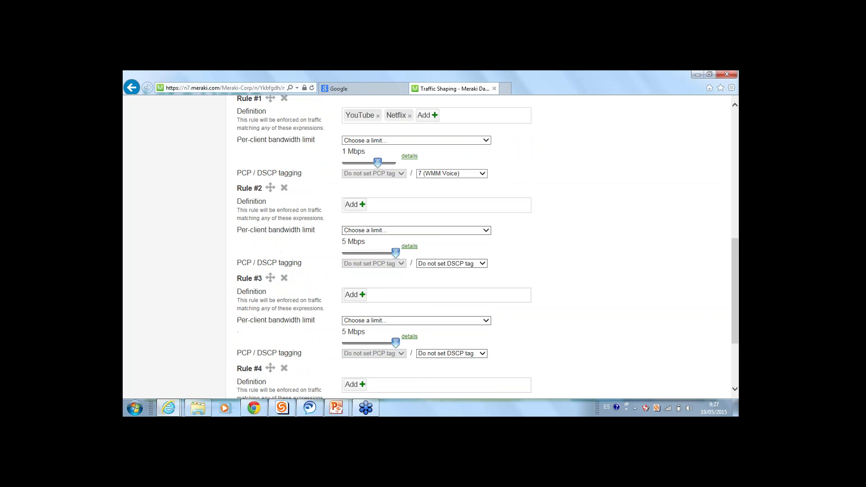
{"action": "scroll", "coordinate": [325, 318], "scroll_direction": "down", "scroll_amount": 2}
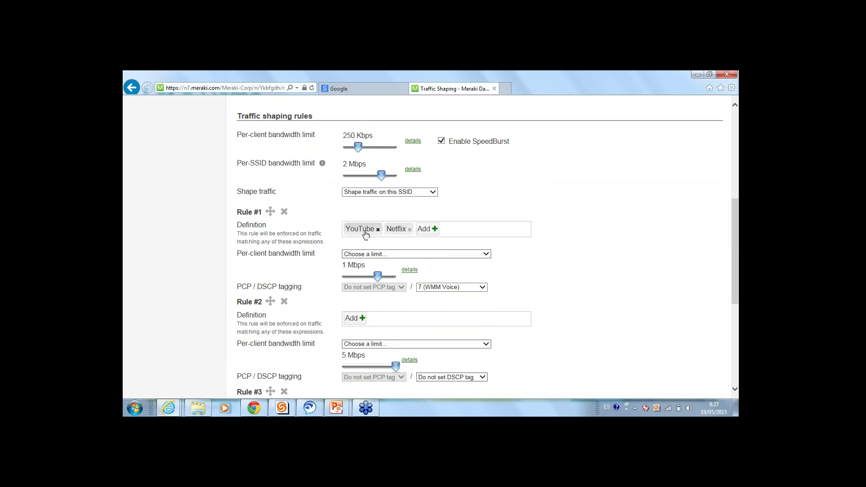
{"action": "scroll", "coordinate": [392, 238], "scroll_direction": "up", "scroll_amount": 6}
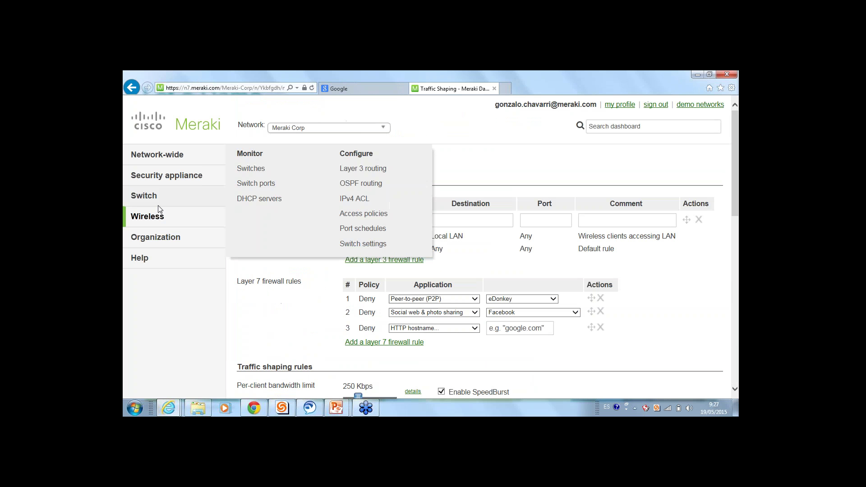
{"action": "mouse_move", "coordinate": [147, 217]}
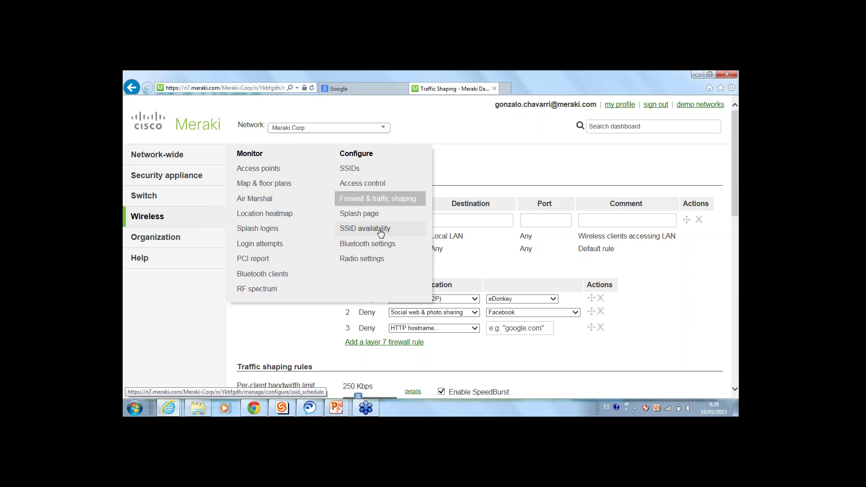
Go to SSID availability, remove the Guest tag, and keep the SSID advertised publicly
{"action": "left_click", "coordinate": [380, 228]}
{"action": "left_click", "coordinate": [432, 239]}
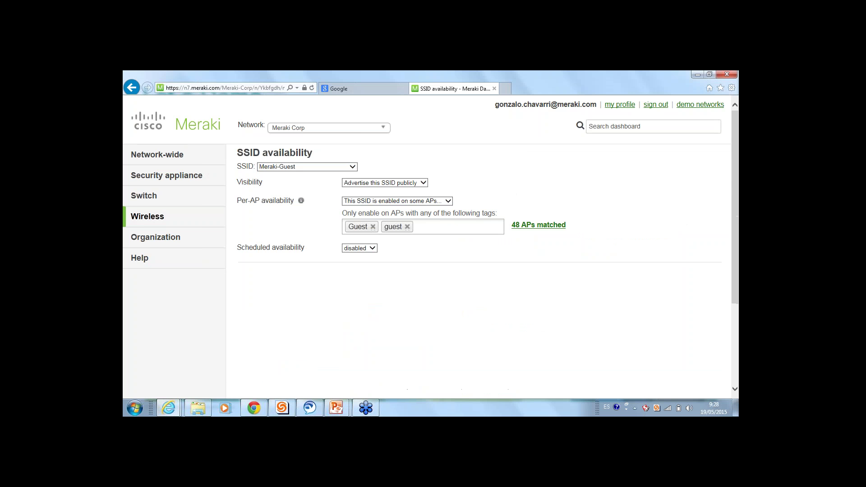
{"action": "left_click", "coordinate": [373, 227]}
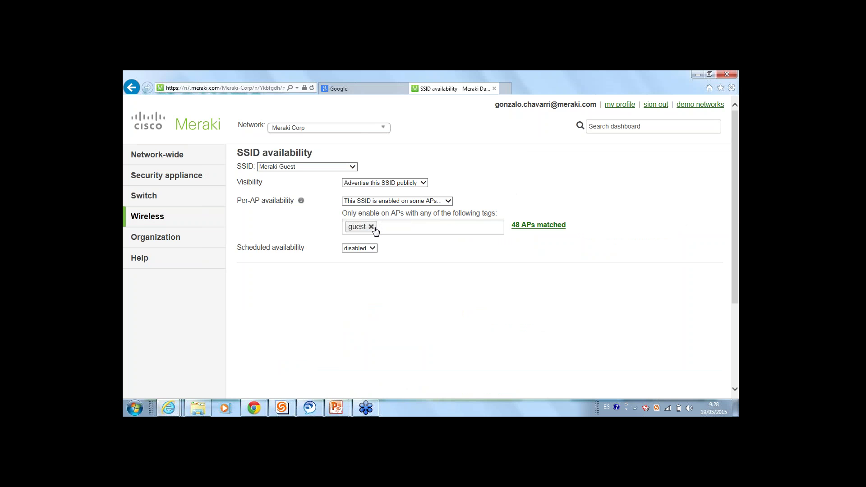
{"action": "left_click", "coordinate": [371, 226]}
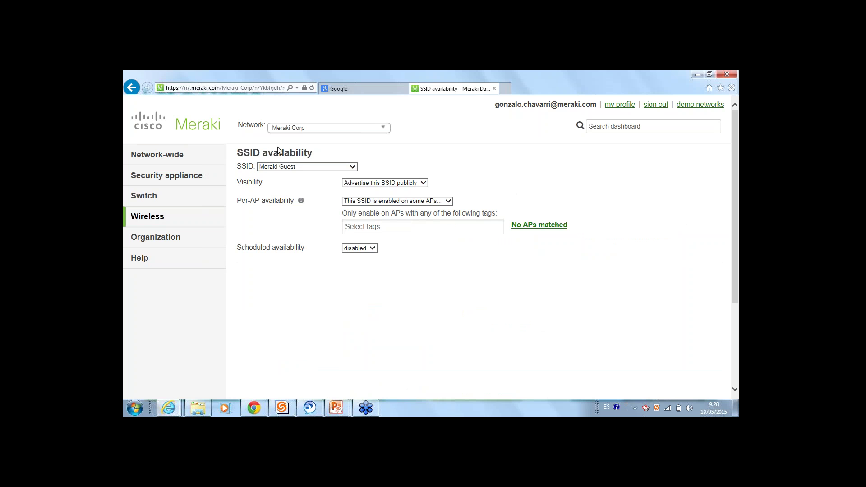
{"action": "left_click", "coordinate": [377, 183]}
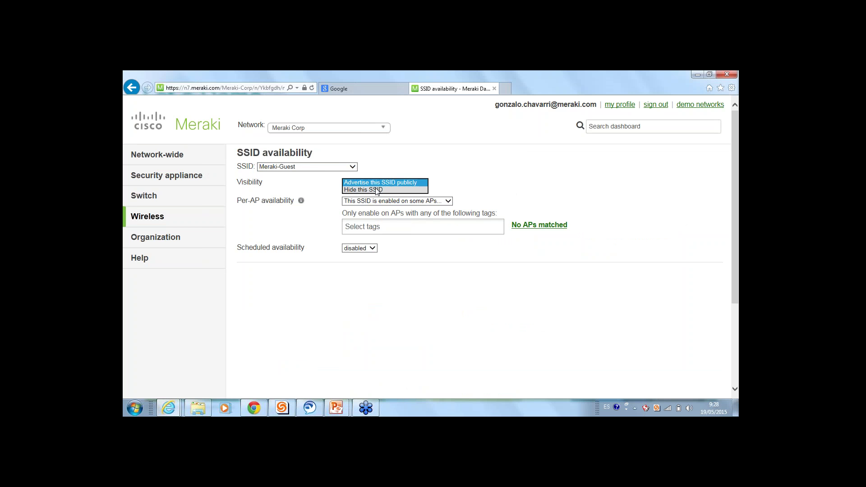
{"action": "left_click", "coordinate": [376, 183]}
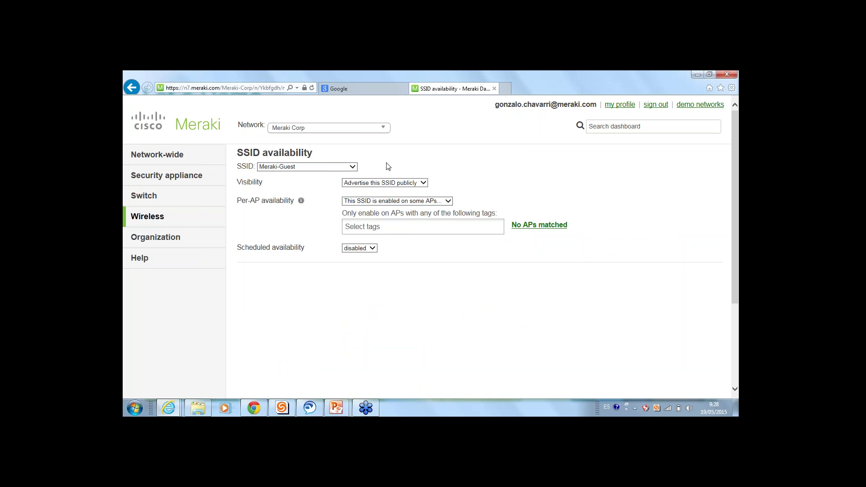
Enable Meraki-Guest only on APs tagged 3rdFloor and 4thFloor, matching 48 APs
{"action": "left_click", "coordinate": [391, 202]}
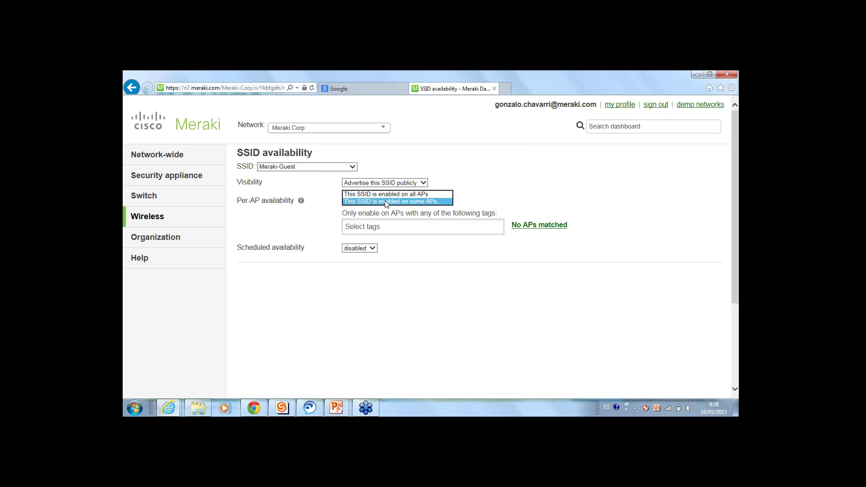
{"action": "left_click", "coordinate": [385, 202]}
{"action": "left_click", "coordinate": [387, 229]}
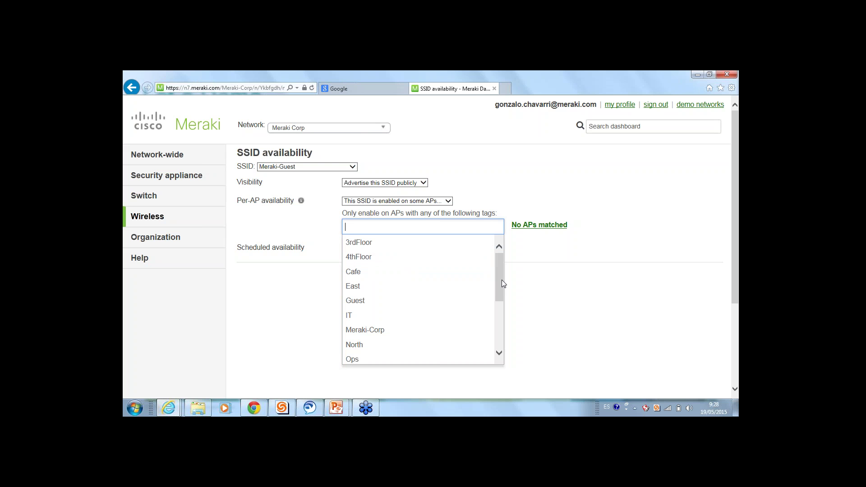
{"action": "left_click_drag", "start_coordinate": [501, 278], "coordinate": [513, 240]}
{"action": "key", "text": "Return"}
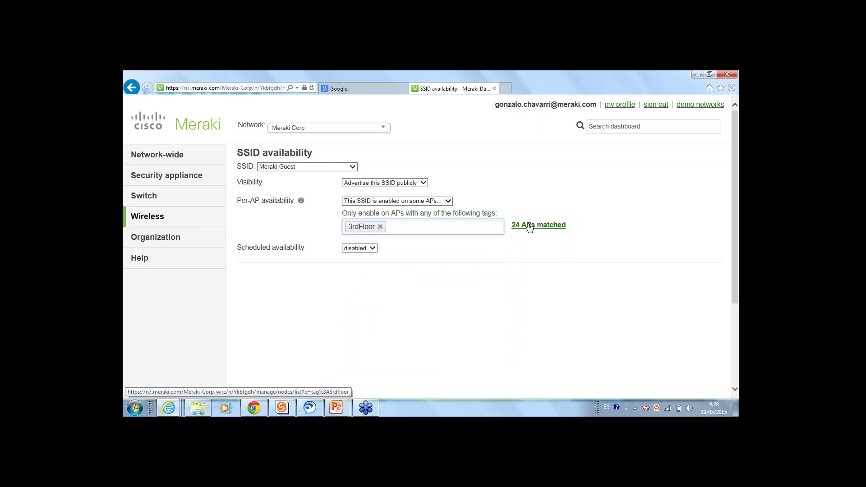
{"action": "left_click", "coordinate": [428, 231]}
{"action": "left_click", "coordinate": [397, 257]}
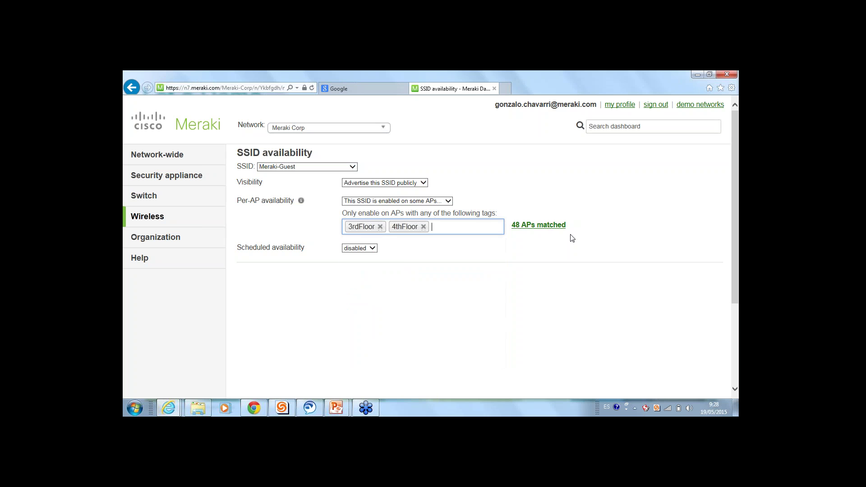
{"action": "left_click_drag", "start_coordinate": [576, 230], "coordinate": [521, 232]}
{"action": "left_click", "coordinate": [523, 239]}
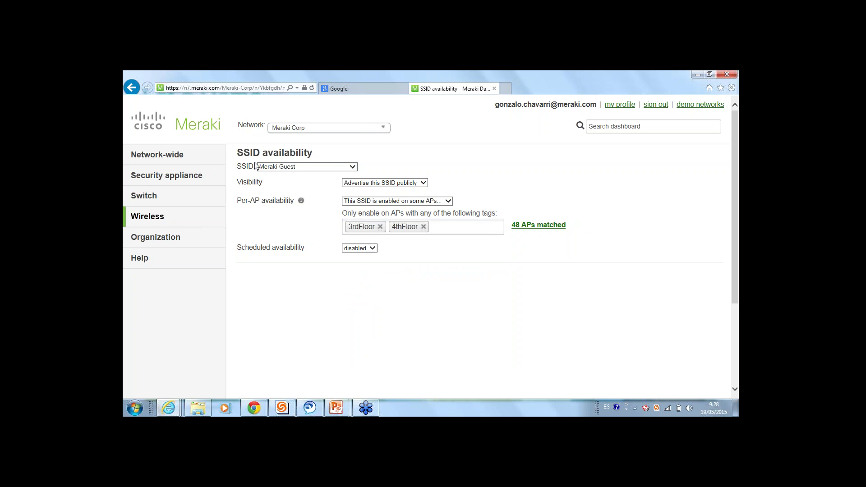
Enable scheduled availability and limit Sunday to 8:00–16:00, keeping other days available all day
{"action": "left_click", "coordinate": [368, 250]}
{"action": "left_click", "coordinate": [366, 241]}
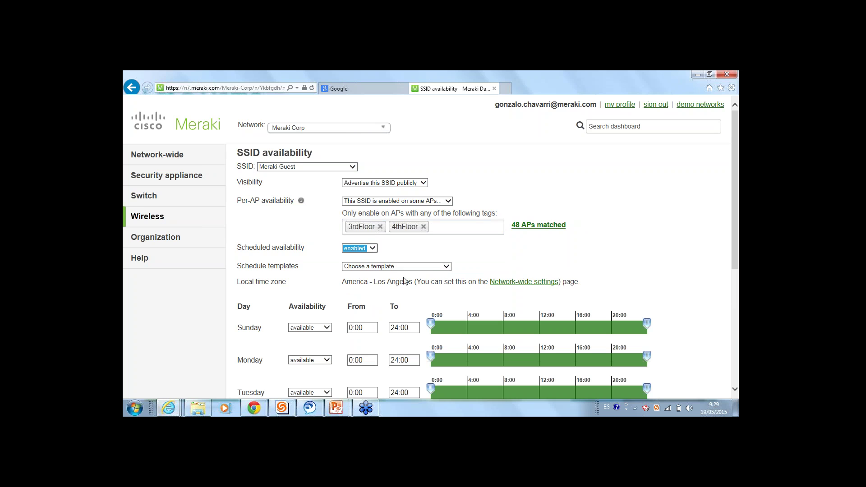
{"action": "scroll", "coordinate": [405, 281], "scroll_direction": "down", "scroll_amount": 5}
{"action": "left_click_drag", "start_coordinate": [431, 186], "coordinate": [503, 186]}
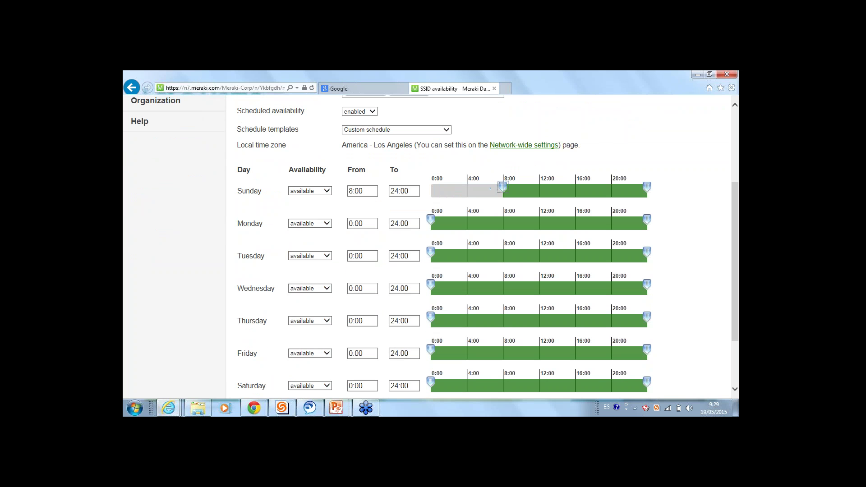
{"action": "left_click_drag", "start_coordinate": [647, 187], "coordinate": [577, 187]}
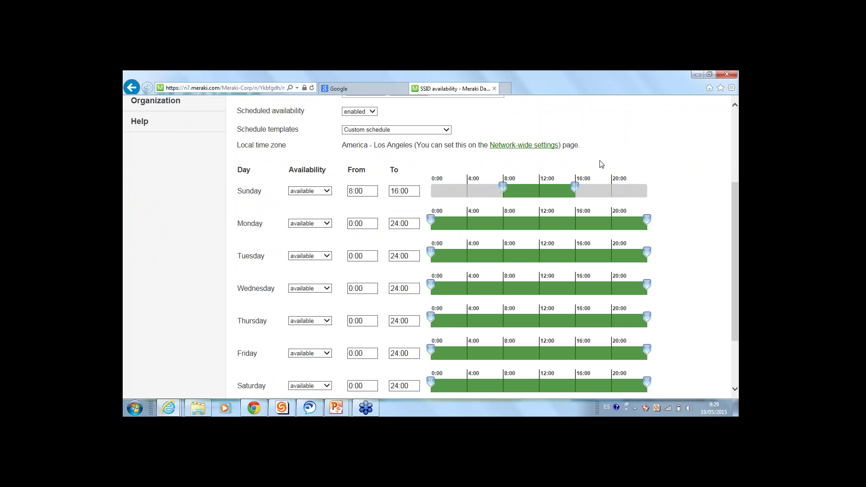
{"action": "scroll", "coordinate": [602, 166], "scroll_direction": "up", "scroll_amount": 3}
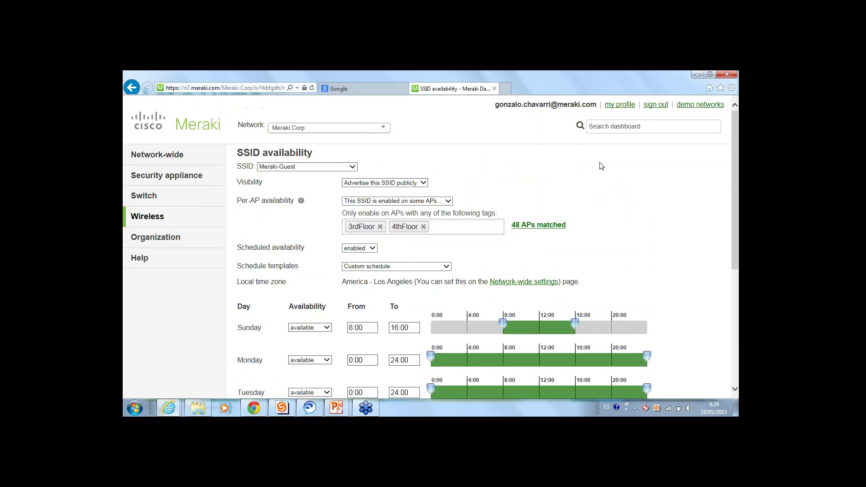
{"action": "scroll", "coordinate": [601, 165], "scroll_direction": "down", "scroll_amount": 2}
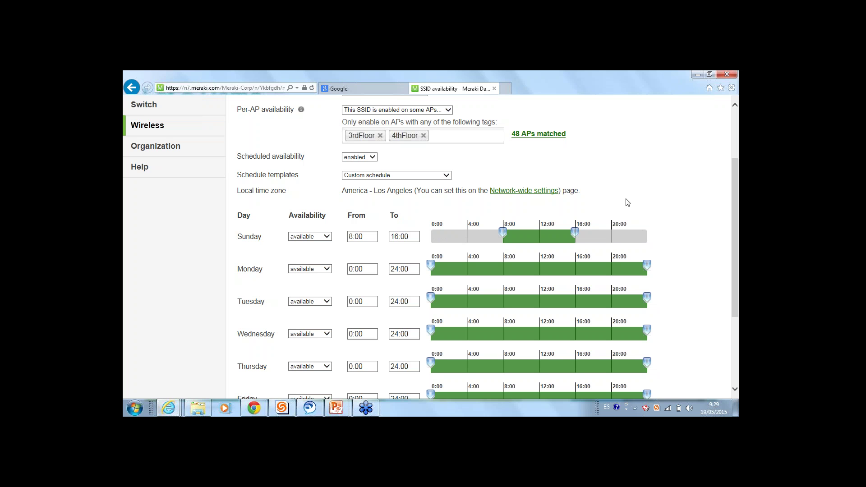
{"action": "scroll", "coordinate": [581, 213], "scroll_direction": "up", "scroll_amount": 1}
{"action": "scroll", "coordinate": [581, 212], "scroll_direction": "up", "scroll_amount": 3}
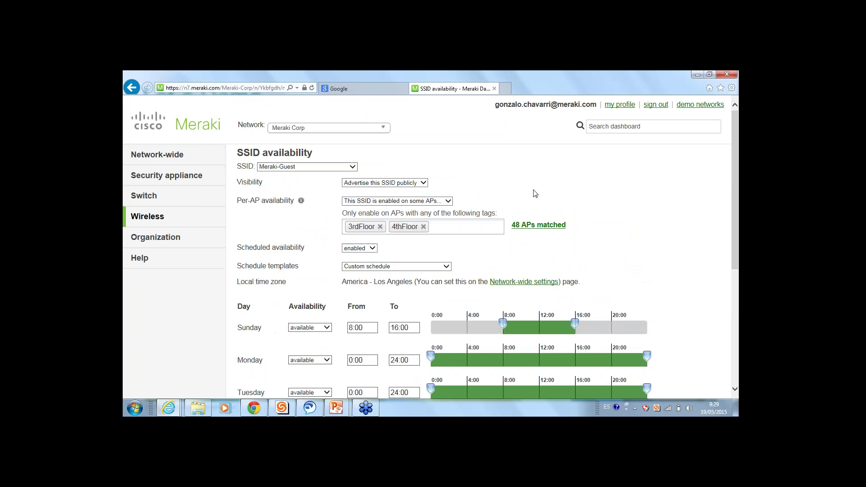
Go to the Switches list and open the details of switch IDF 5.3.4
{"action": "mouse_move", "coordinate": [137, 226]}
{"action": "mouse_move", "coordinate": [136, 199]}
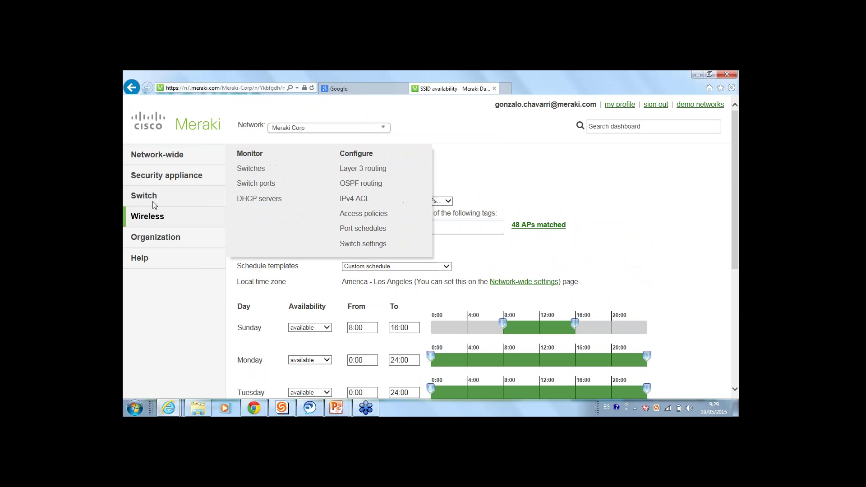
{"action": "left_click", "coordinate": [248, 168]}
{"action": "left_click", "coordinate": [379, 239]}
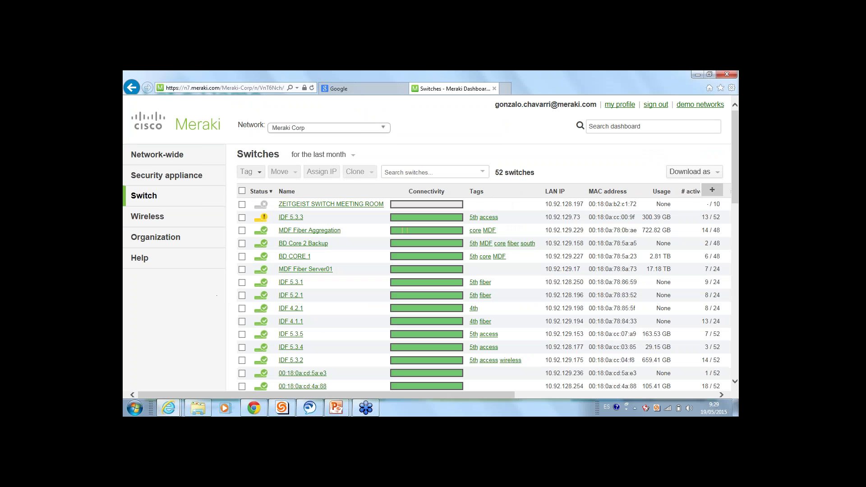
{"action": "scroll", "coordinate": [325, 283], "scroll_direction": "down", "scroll_amount": 5}
{"action": "scroll", "coordinate": [346, 318], "scroll_direction": "up", "scroll_amount": 6}
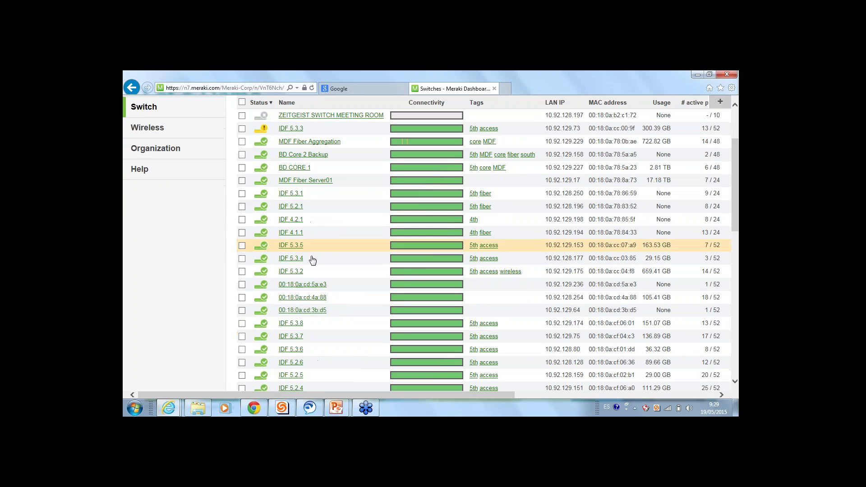
{"action": "left_click", "coordinate": [291, 259]}
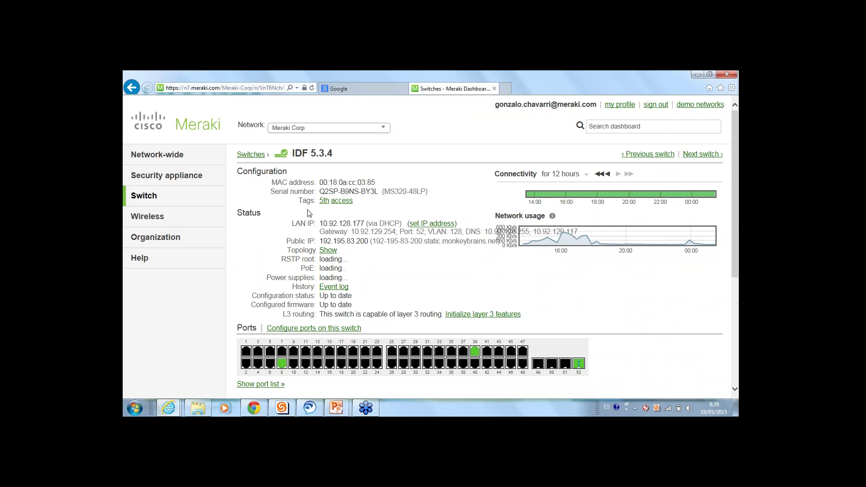
Try Static IP in the switch's Set IP Address dialog, then close it without saving
{"action": "left_click", "coordinate": [447, 226]}
{"action": "left_click", "coordinate": [373, 188]}
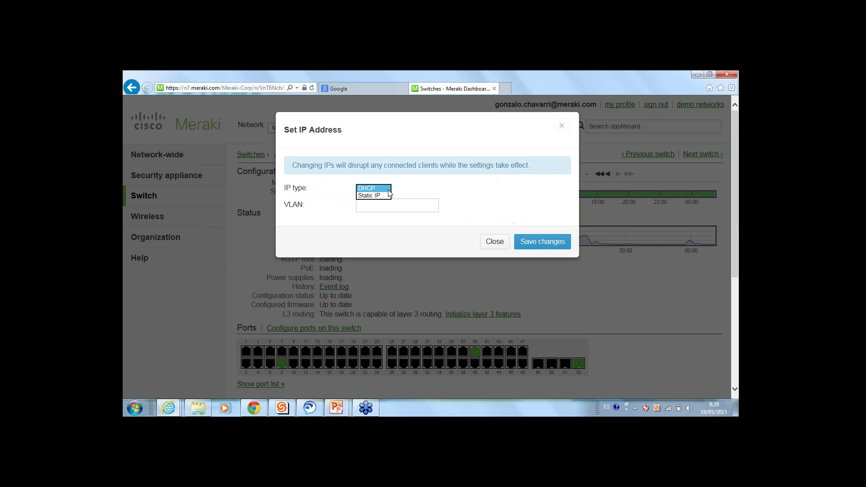
{"action": "left_click", "coordinate": [387, 197]}
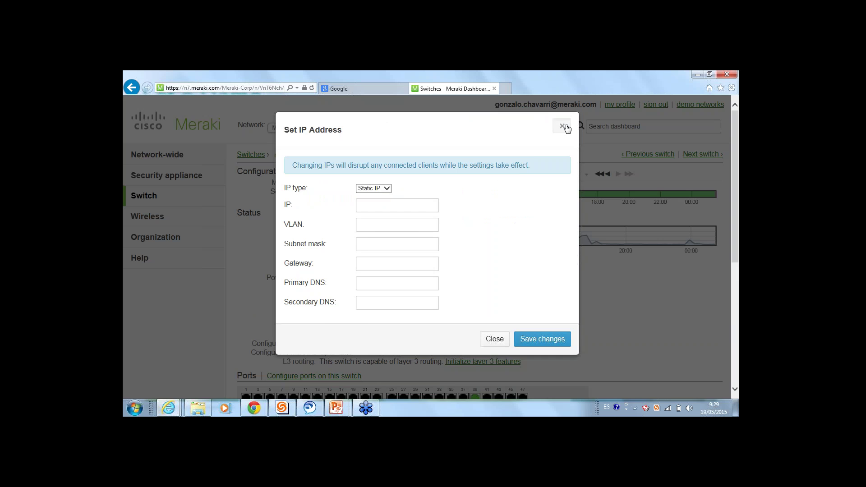
{"action": "left_click", "coordinate": [562, 125]}
{"action": "scroll", "coordinate": [284, 325], "scroll_direction": "down", "scroll_amount": 5}
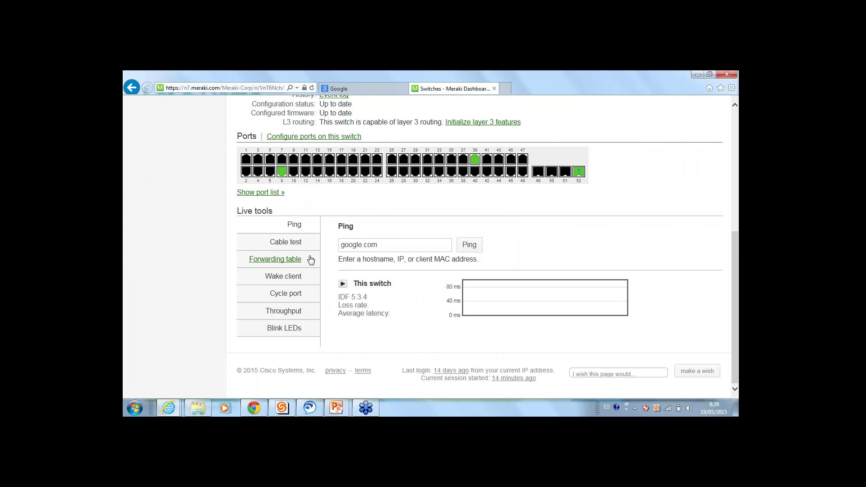
Open port 39 of IDF 5.3.4 and review its cable test warning
{"action": "scroll", "coordinate": [314, 260], "scroll_direction": "up", "scroll_amount": 3}
{"action": "scroll", "coordinate": [314, 261], "scroll_direction": "up", "scroll_amount": 1}
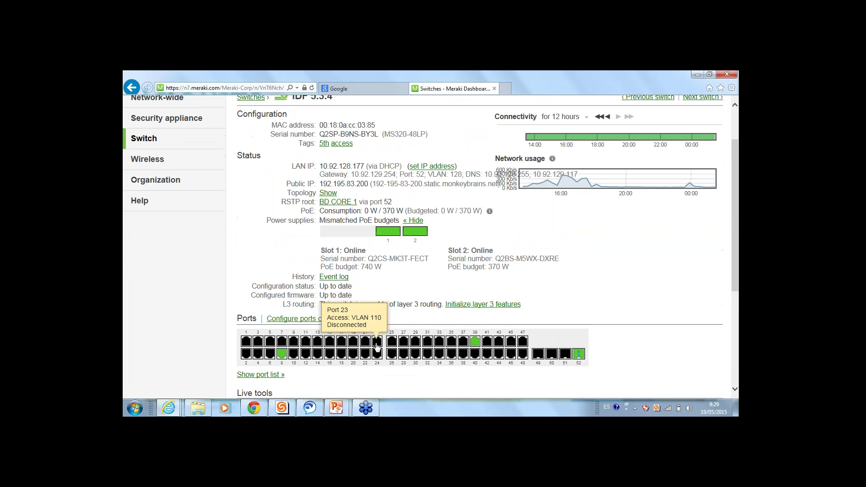
{"action": "left_click", "coordinate": [475, 344]}
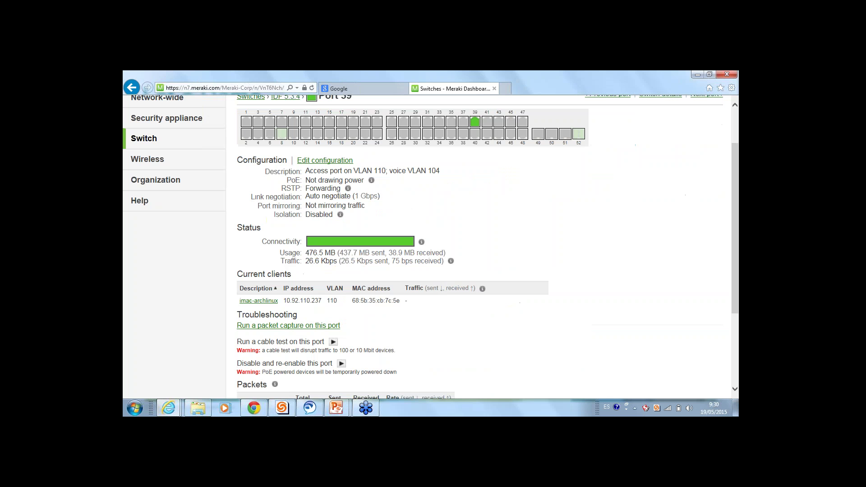
{"action": "mouse_move", "coordinate": [316, 242]}
{"action": "left_click_drag", "start_coordinate": [396, 350], "coordinate": [239, 343]}
{"action": "left_click", "coordinate": [384, 346]}
Run a cable test on port 39, showing a 1Gfdx link at 66 m with pairs OK
{"action": "left_click", "coordinate": [333, 342]}
{"action": "scroll", "coordinate": [482, 248], "scroll_direction": "down", "scroll_amount": 1}
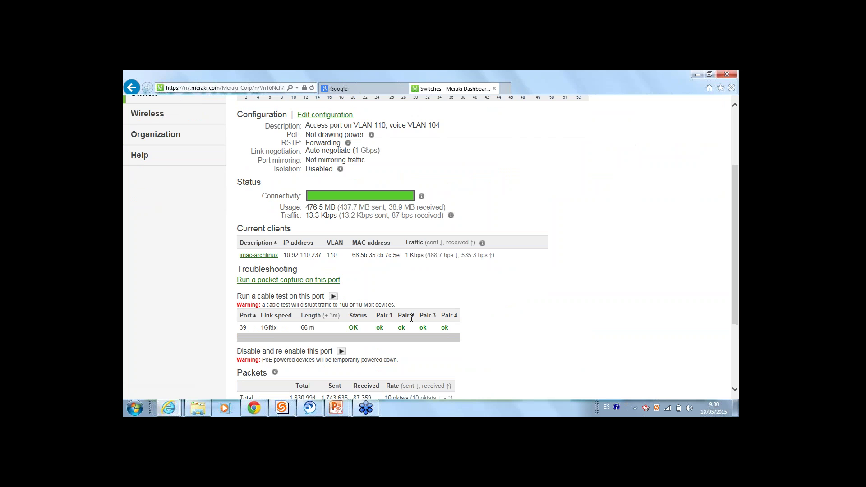
{"action": "left_click_drag", "start_coordinate": [453, 328], "coordinate": [243, 329]}
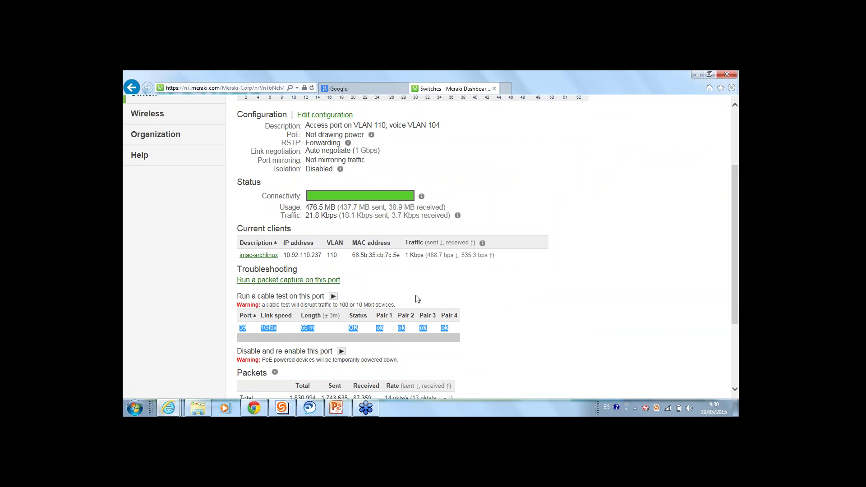
{"action": "left_click", "coordinate": [440, 300]}
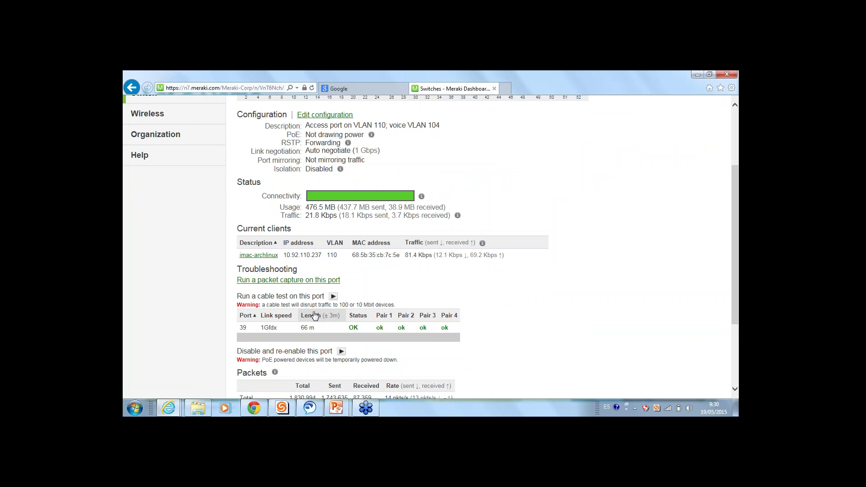
{"action": "left_click_drag", "start_coordinate": [314, 327], "coordinate": [300, 328]}
{"action": "left_click", "coordinate": [267, 327]}
{"action": "scroll", "coordinate": [386, 291], "scroll_direction": "up", "scroll_amount": 3}
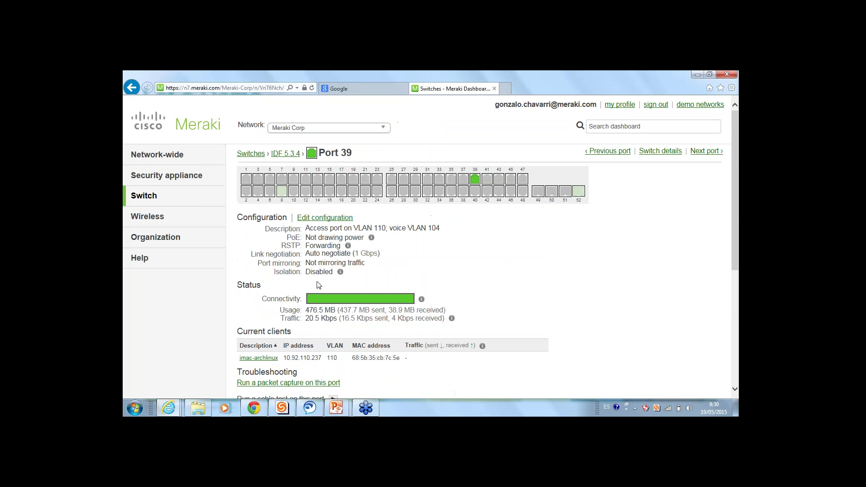
{"action": "mouse_move", "coordinate": [165, 177]}
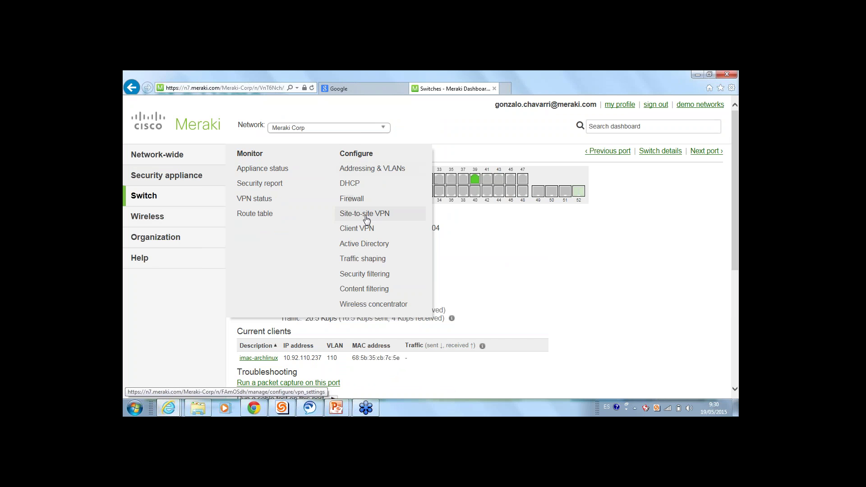
Go to Security appliance and open its Configure > Active Directory settings
{"action": "left_click", "coordinate": [709, 358]}
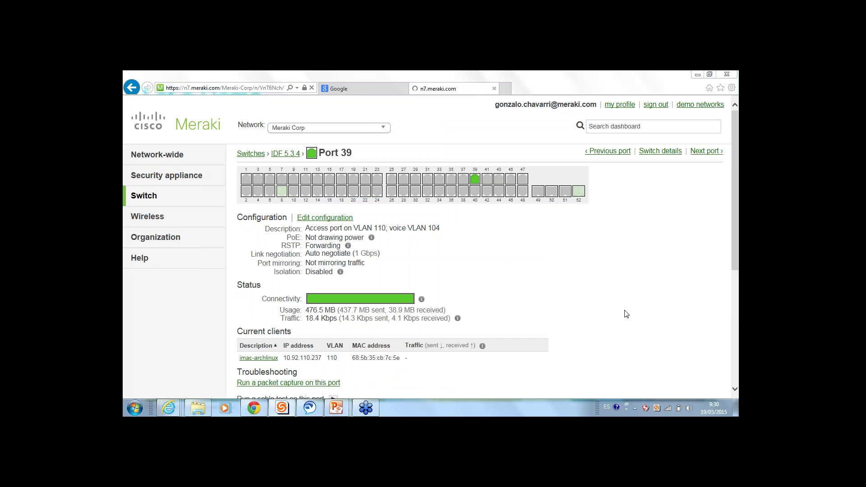
{"action": "left_click", "coordinate": [194, 169]}
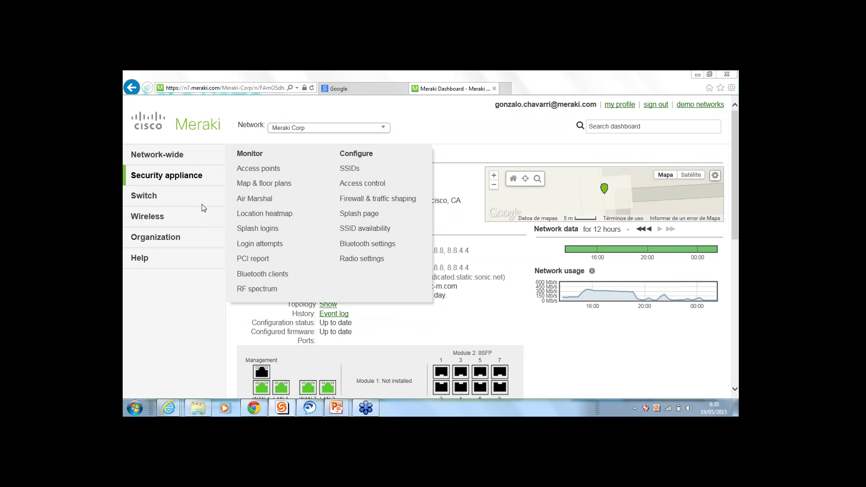
{"action": "mouse_move", "coordinate": [188, 179]}
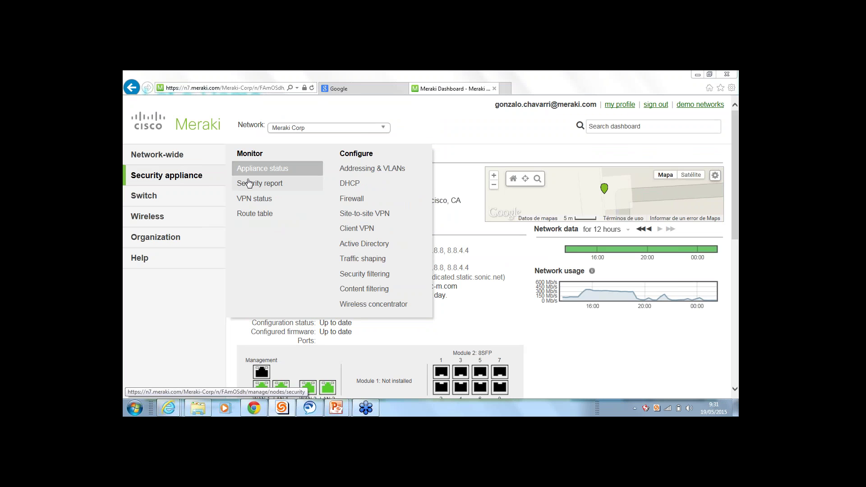
{"action": "mouse_move", "coordinate": [299, 173]}
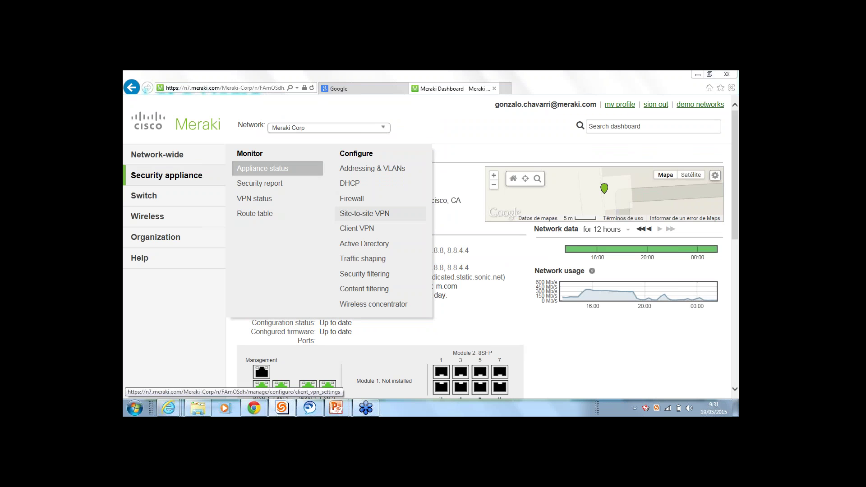
{"action": "left_click", "coordinate": [365, 244]}
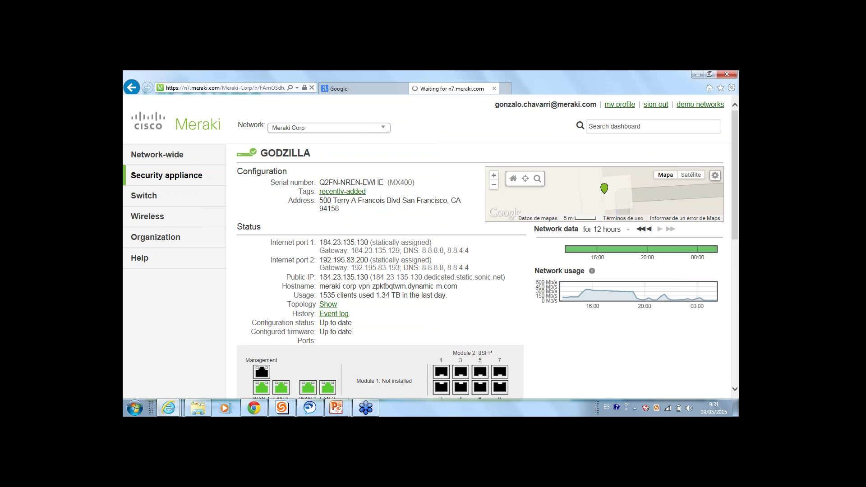
Open security appliance traffic shaping and lower the uplink limits, WAN 2 to 10 Mbps
{"action": "mouse_move", "coordinate": [151, 185]}
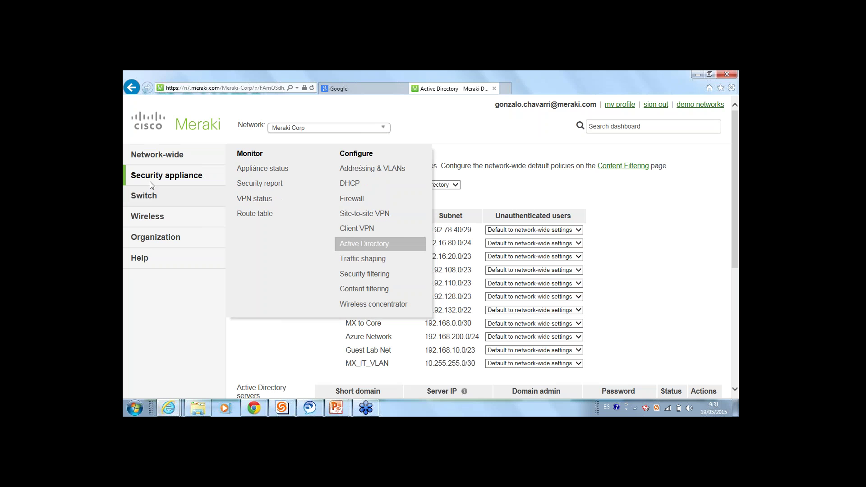
{"action": "left_click", "coordinate": [374, 261]}
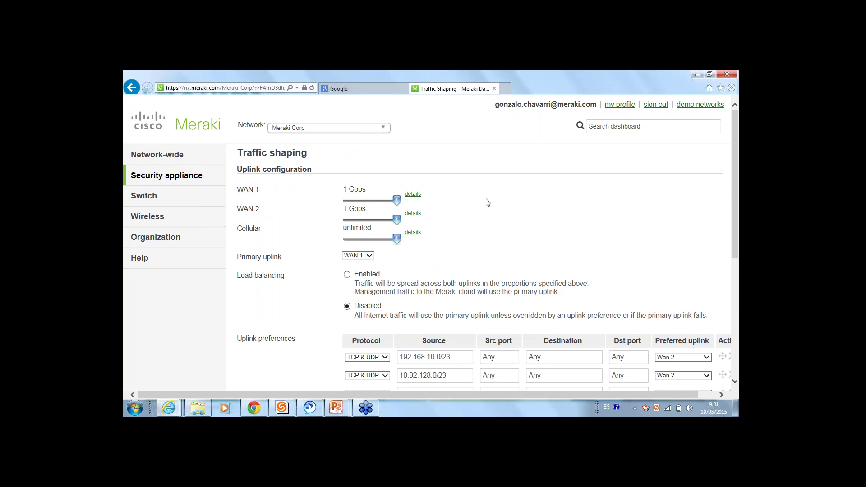
{"action": "left_click_drag", "start_coordinate": [400, 200], "coordinate": [359, 200]}
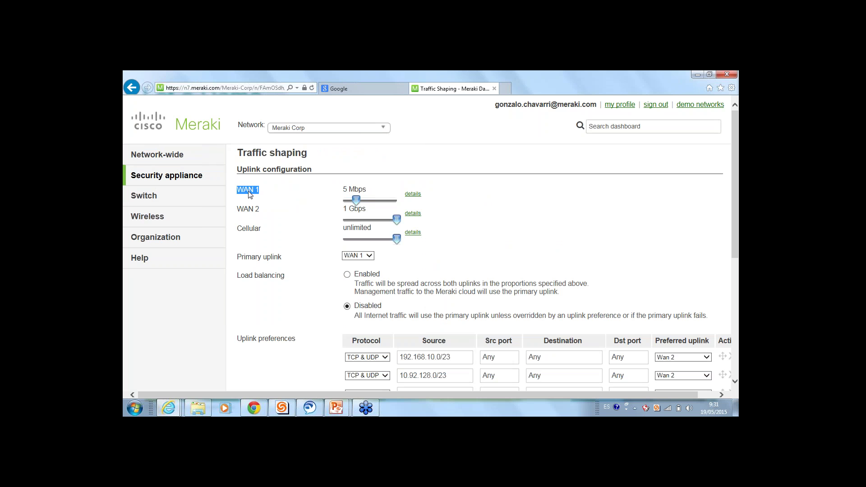
{"action": "left_click_drag", "start_coordinate": [396, 219], "coordinate": [364, 237]}
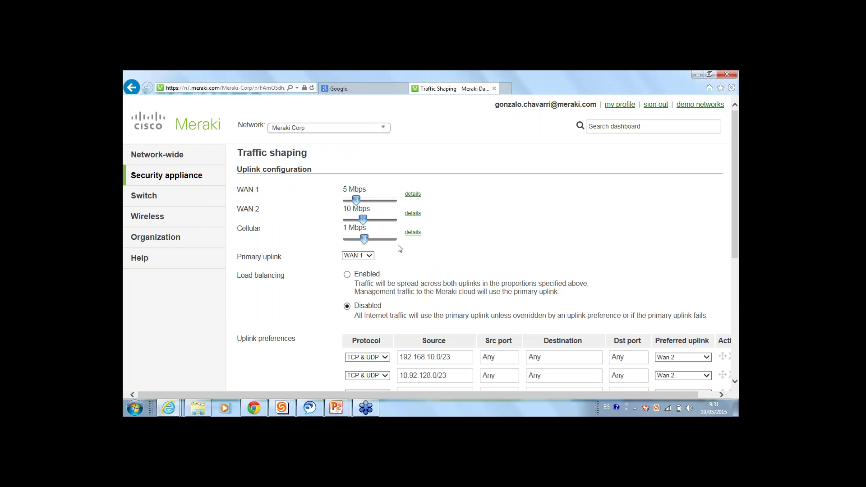
Keep WAN 1 as the primary uplink and enable load balancing
{"action": "scroll", "coordinate": [398, 248], "scroll_direction": "down", "scroll_amount": 1}
{"action": "scroll", "coordinate": [367, 172], "scroll_direction": "down", "scroll_amount": 2}
{"action": "left_click", "coordinate": [366, 168]}
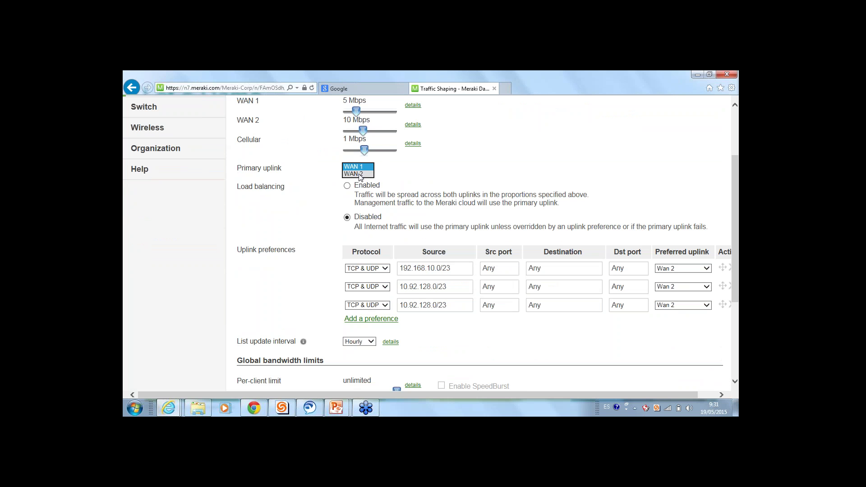
{"action": "left_click", "coordinate": [393, 184]}
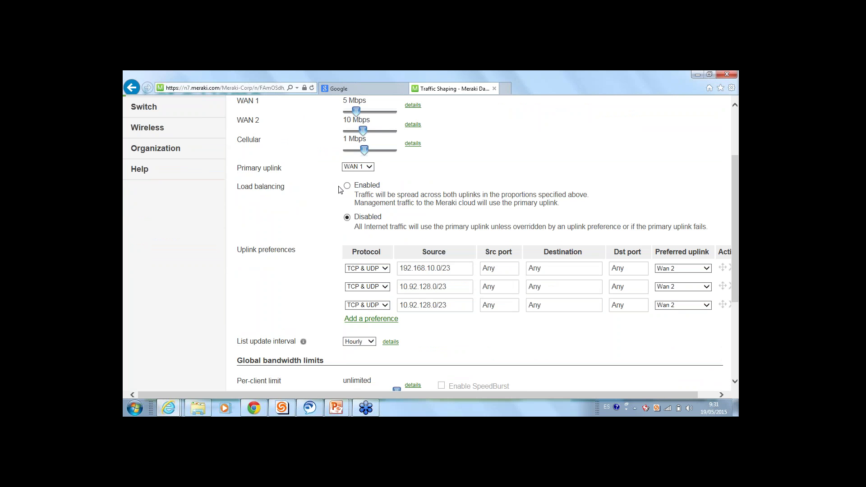
{"action": "left_click", "coordinate": [348, 186]}
Review the flow preferences table, leaving row 1's preferred uplink on Wan 2
{"action": "scroll", "coordinate": [355, 268], "scroll_direction": "down", "scroll_amount": 1}
{"action": "scroll", "coordinate": [355, 268], "scroll_direction": "down", "scroll_amount": 3}
{"action": "left_click_drag", "start_coordinate": [351, 162], "coordinate": [697, 214]}
{"action": "left_click", "coordinate": [652, 238]}
{"action": "scroll", "coordinate": [632, 234], "scroll_direction": "up", "scroll_amount": 2}
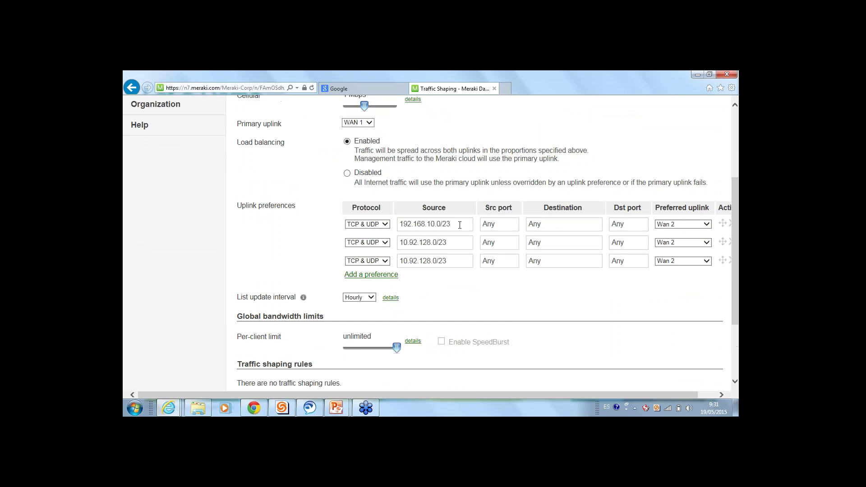
{"action": "left_click_drag", "start_coordinate": [463, 224], "coordinate": [341, 208]}
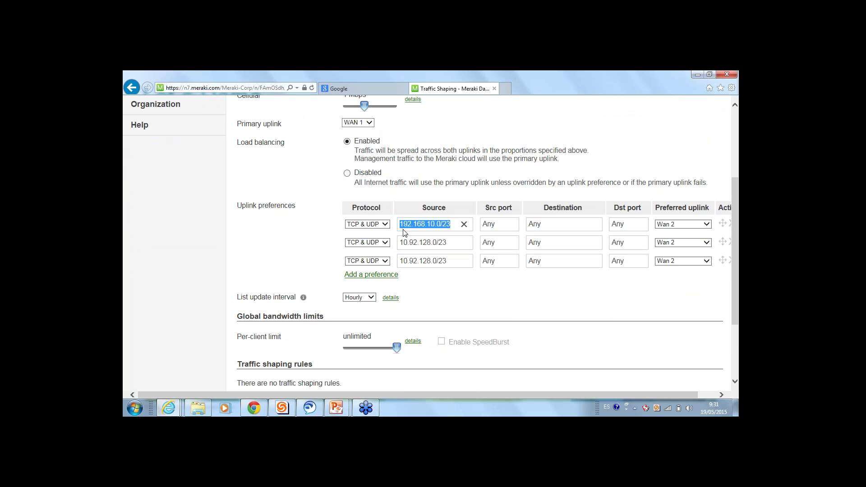
{"action": "left_click", "coordinate": [596, 222]}
{"action": "left_click", "coordinate": [673, 224]}
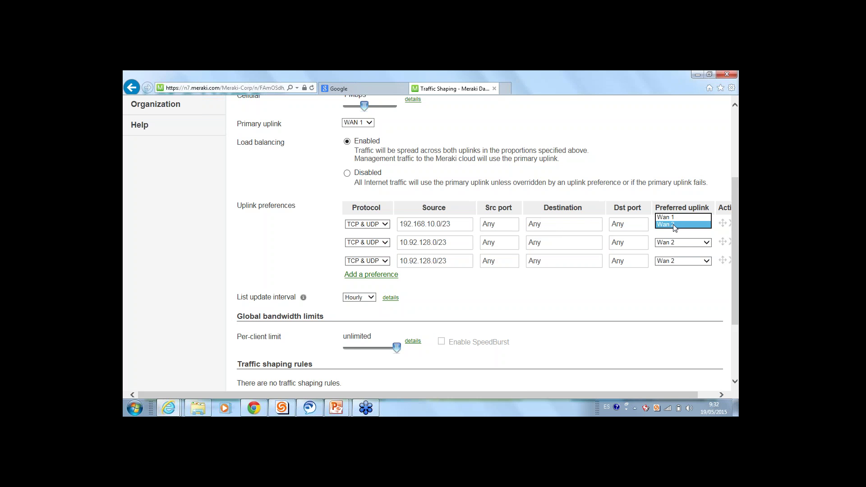
{"action": "left_click", "coordinate": [673, 218]}
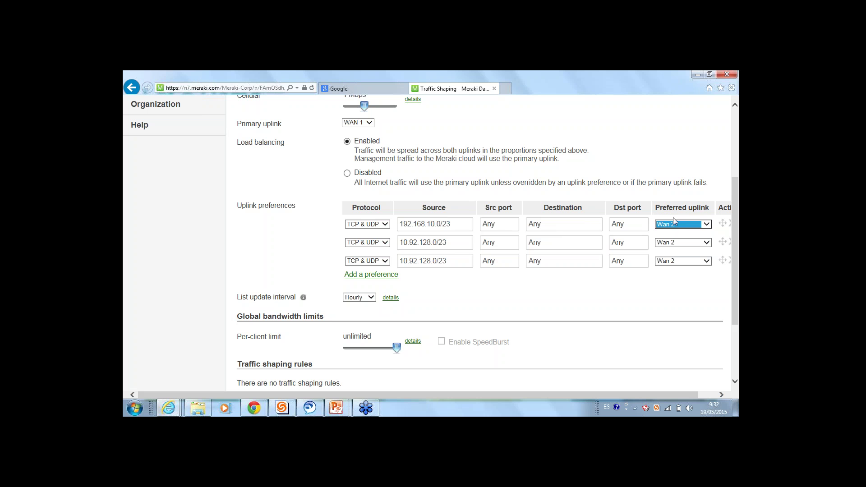
{"action": "left_click", "coordinate": [675, 222]}
{"action": "left_click", "coordinate": [681, 229]}
Create a blank traffic shaping Rule #1, then head to the Group policies page
{"action": "left_click_drag", "start_coordinate": [614, 168], "coordinate": [343, 173]}
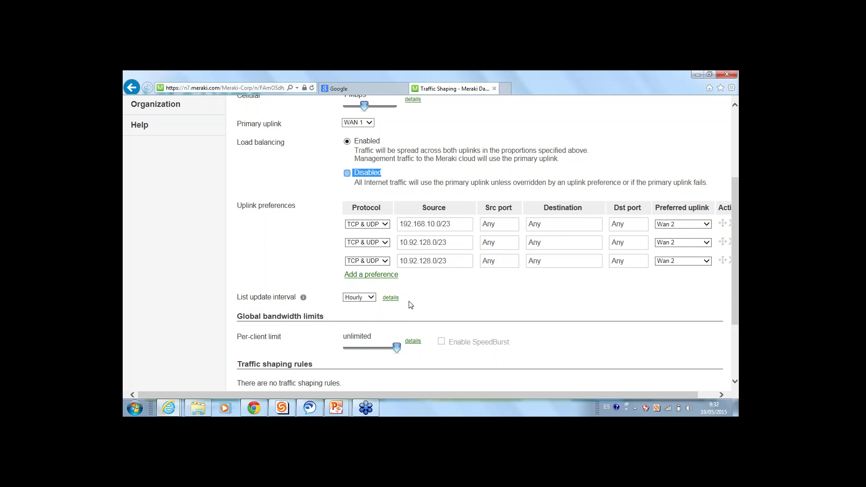
{"action": "scroll", "coordinate": [408, 303], "scroll_direction": "down", "scroll_amount": 1}
{"action": "scroll", "coordinate": [330, 292], "scroll_direction": "down", "scroll_amount": 3}
{"action": "left_click", "coordinate": [286, 293]}
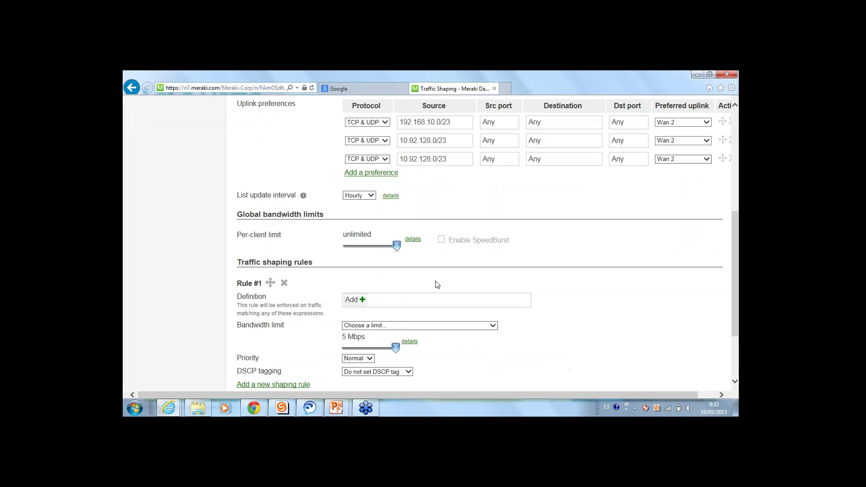
{"action": "scroll", "coordinate": [435, 282], "scroll_direction": "down", "scroll_amount": 1}
{"action": "scroll", "coordinate": [435, 282], "scroll_direction": "down", "scroll_amount": 3}
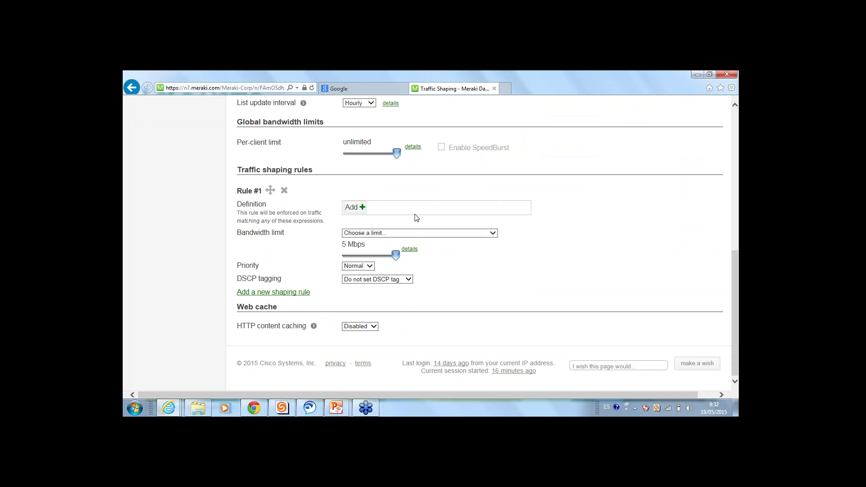
{"action": "scroll", "coordinate": [416, 218], "scroll_direction": "up", "scroll_amount": 10}
{"action": "mouse_move", "coordinate": [171, 175]}
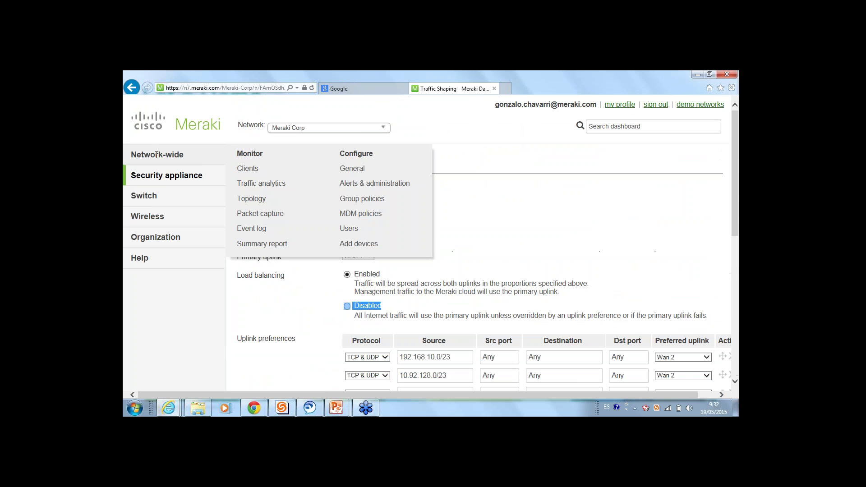
{"action": "left_click", "coordinate": [362, 198]}
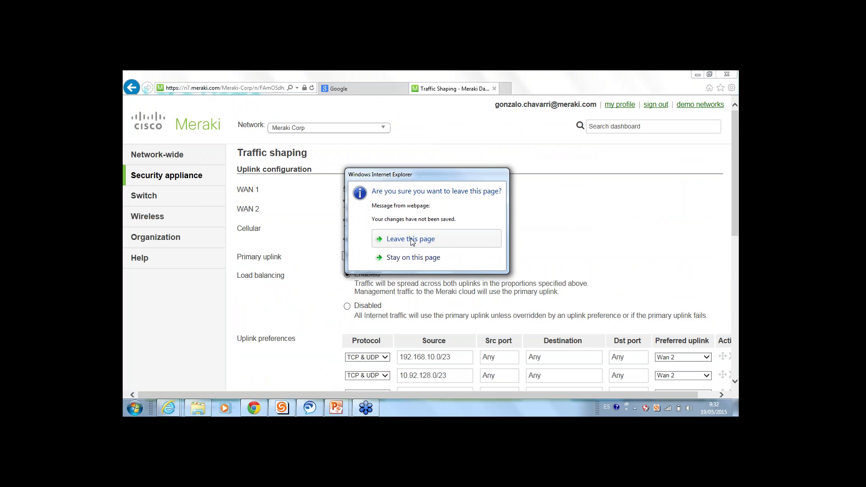
Leave the page without saving and open the Block BitTorrent & gaming group policy
{"action": "left_click", "coordinate": [406, 237]}
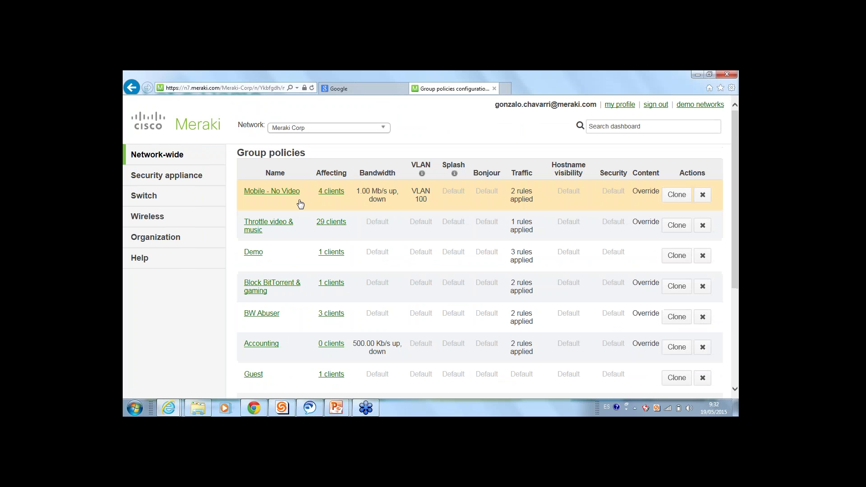
{"action": "left_click", "coordinate": [268, 287]}
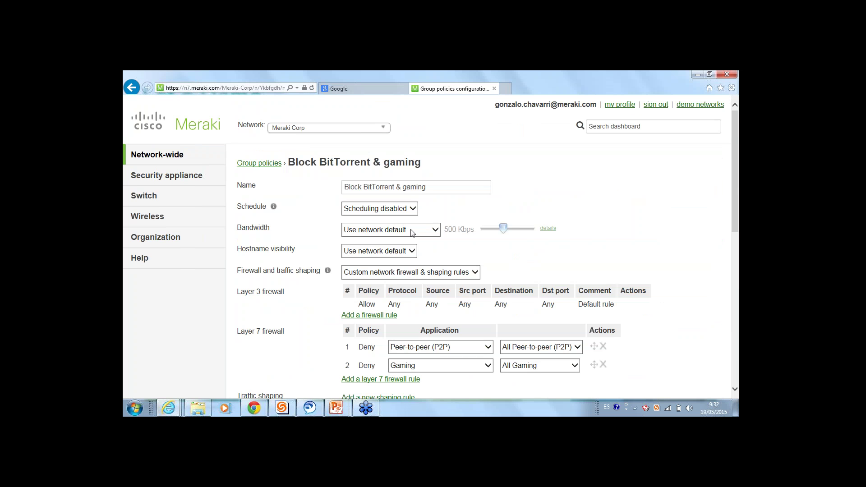
{"action": "triple_click", "coordinate": [441, 187]}
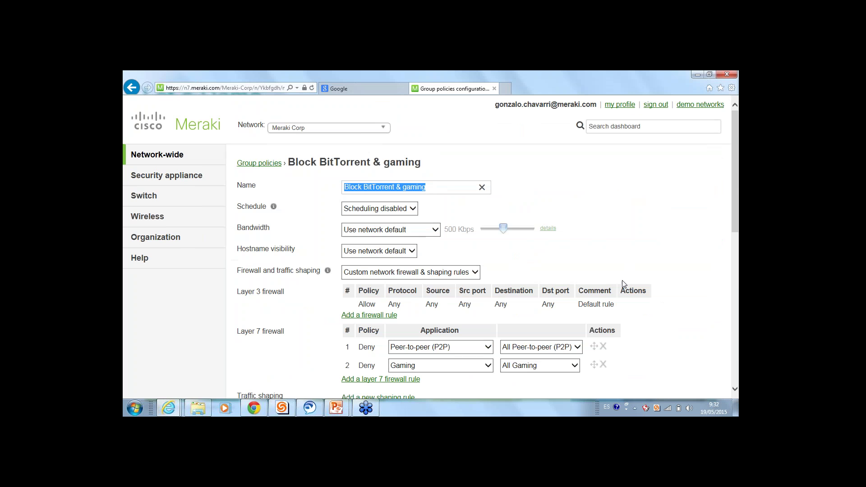
{"action": "left_click", "coordinate": [605, 271]}
{"action": "scroll", "coordinate": [380, 207], "scroll_direction": "down", "scroll_amount": 4}
{"action": "scroll", "coordinate": [381, 207], "scroll_direction": "up", "scroll_amount": 1}
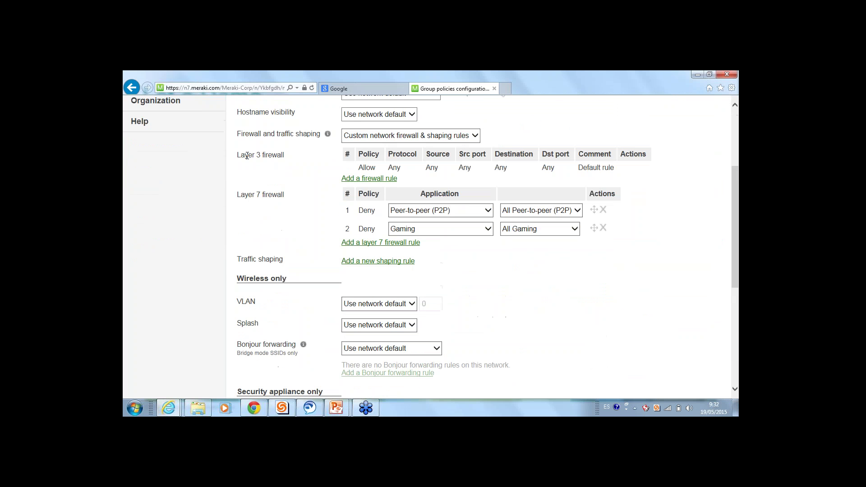
Review the policy's Layer 7 firewall and Security appliance only sections, then open the blocked website categories
{"action": "triple_click", "coordinate": [289, 200]}
{"action": "scroll", "coordinate": [474, 272], "scroll_direction": "down", "scroll_amount": 4}
{"action": "scroll", "coordinate": [285, 247], "scroll_direction": "down", "scroll_amount": 1}
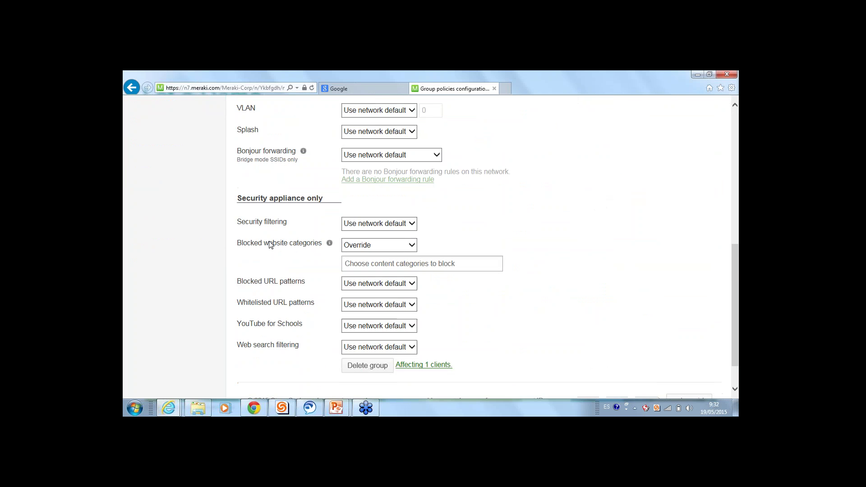
{"action": "left_click_drag", "start_coordinate": [236, 164], "coordinate": [350, 163]}
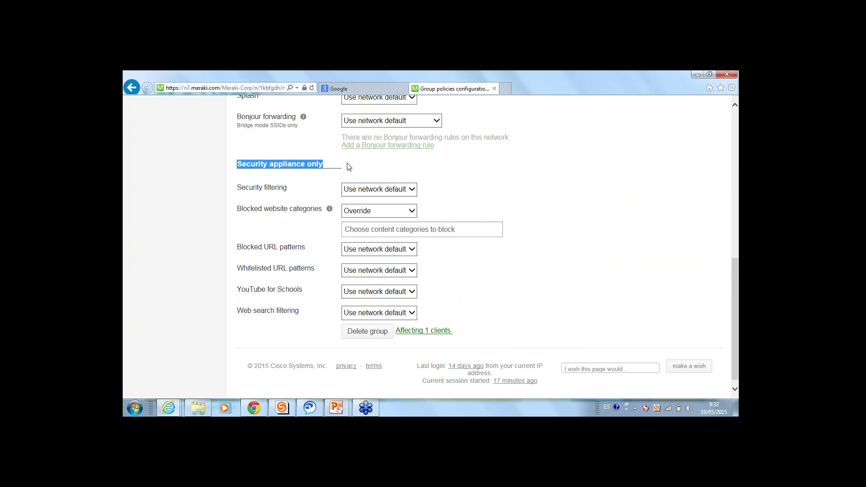
{"action": "left_click", "coordinate": [347, 170]}
{"action": "scroll", "coordinate": [347, 170], "scroll_direction": "up", "scroll_amount": 4}
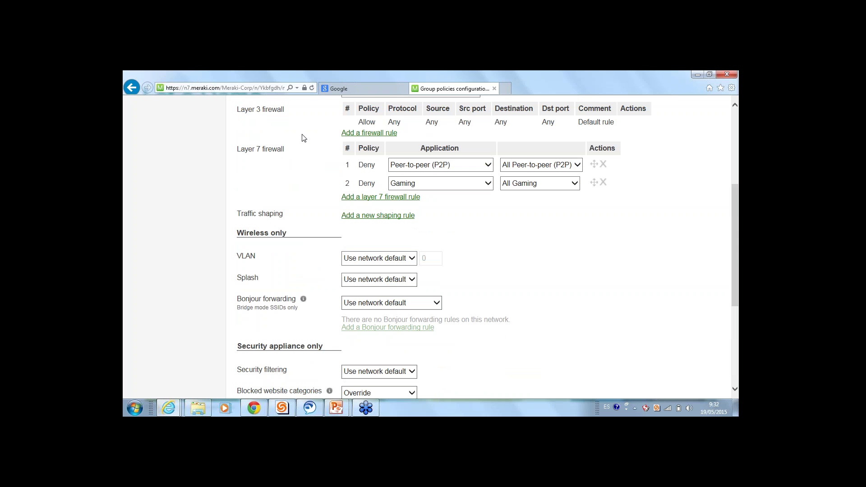
{"action": "scroll", "coordinate": [298, 135], "scroll_direction": "down", "scroll_amount": 4}
{"action": "left_click_drag", "start_coordinate": [236, 163], "coordinate": [342, 161]}
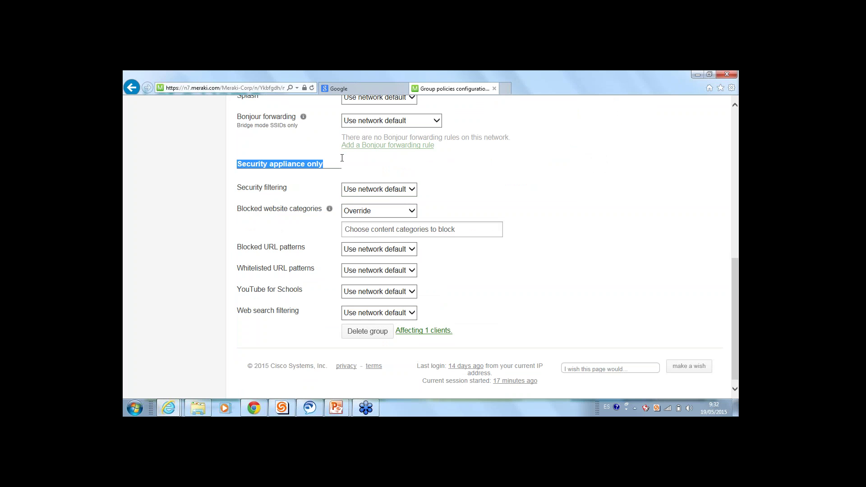
{"action": "left_click", "coordinate": [353, 167]}
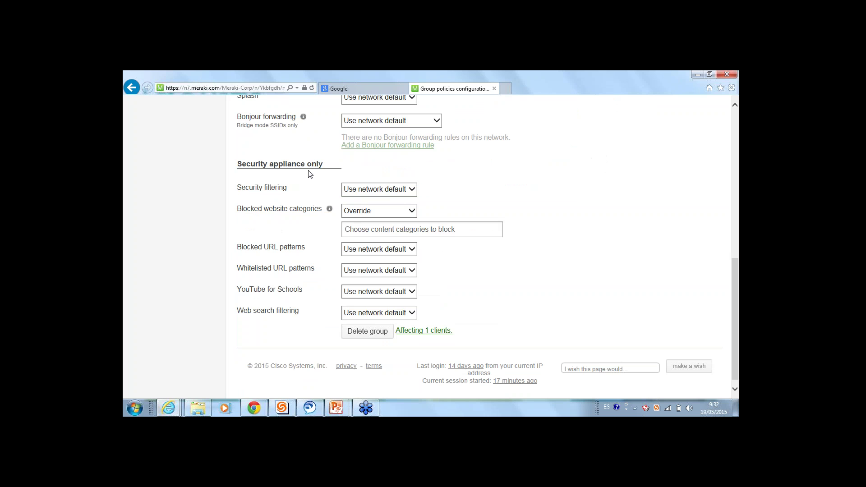
{"action": "left_click", "coordinate": [379, 226]}
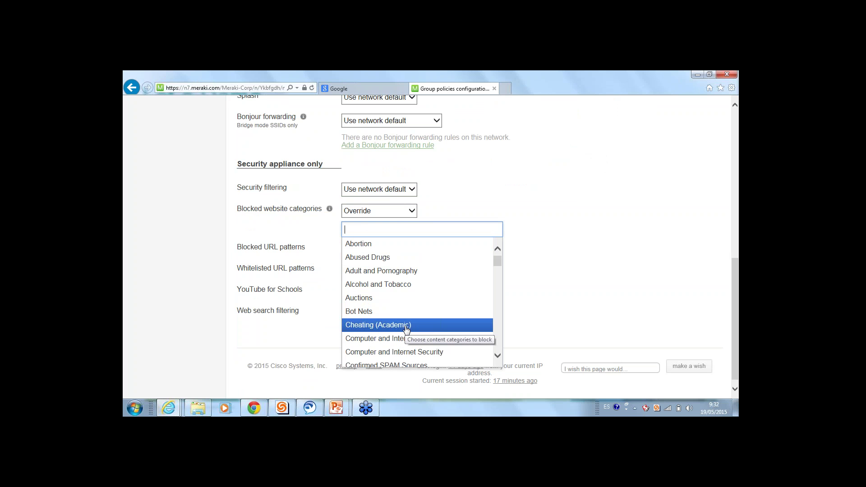
Block the Cheating (Academic), Hacking, Abortion and Abused Drugs website categories
{"action": "left_click", "coordinate": [407, 326]}
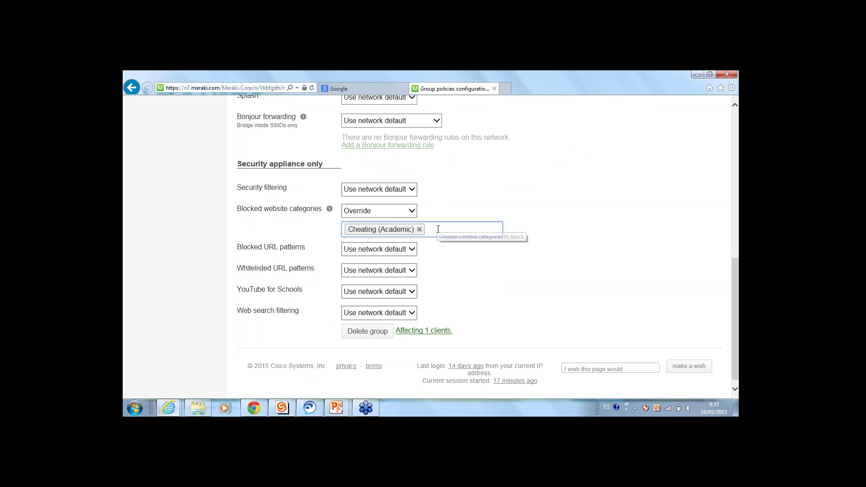
{"action": "left_click", "coordinate": [436, 229]}
{"action": "scroll", "coordinate": [438, 288], "scroll_direction": "down", "scroll_amount": 6}
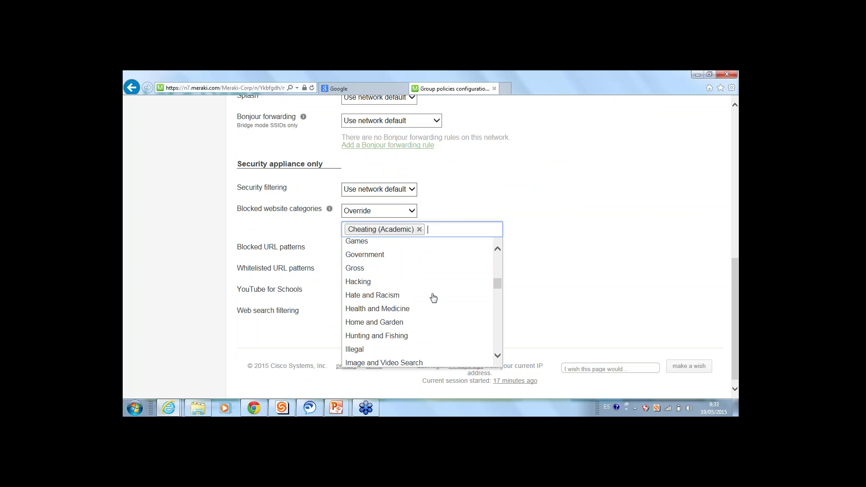
{"action": "left_click", "coordinate": [399, 283]}
{"action": "left_click", "coordinate": [471, 236]}
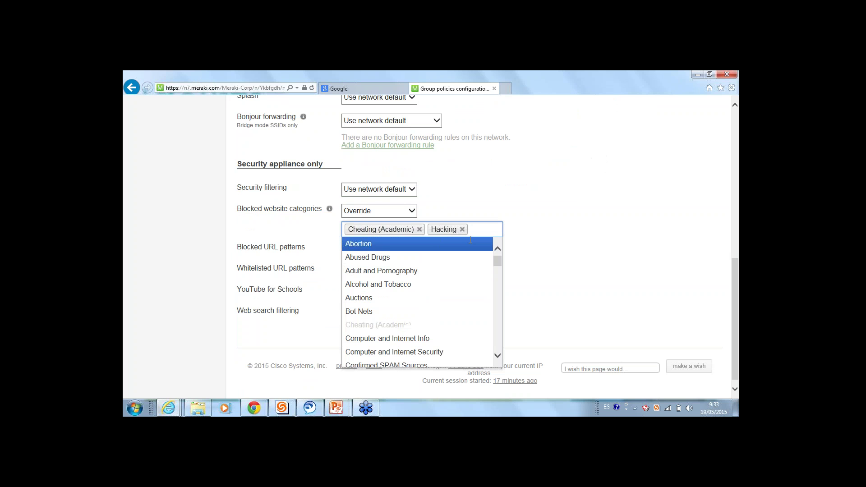
{"action": "left_click", "coordinate": [429, 244]}
{"action": "left_click", "coordinate": [466, 249]}
{"action": "left_click", "coordinate": [437, 272]}
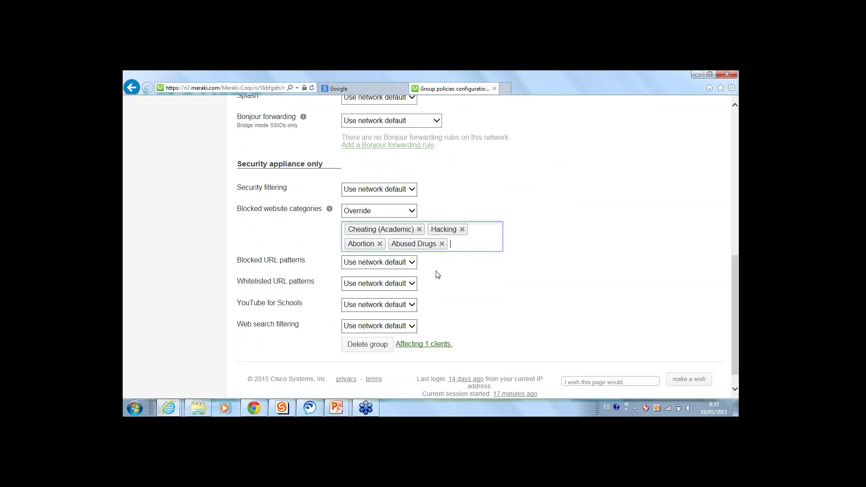
Set YouTube for Schools to Enable for this group policy
{"action": "left_click", "coordinate": [387, 303]}
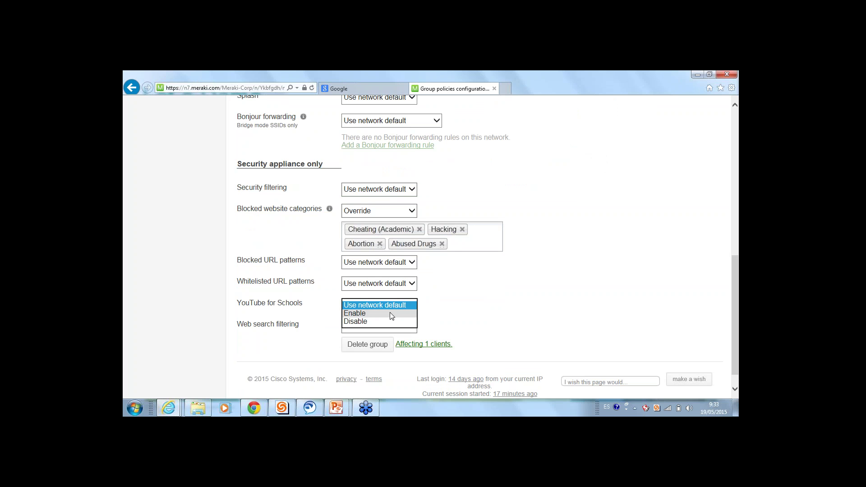
{"action": "left_click", "coordinate": [386, 312]}
{"action": "left_click", "coordinate": [386, 321]}
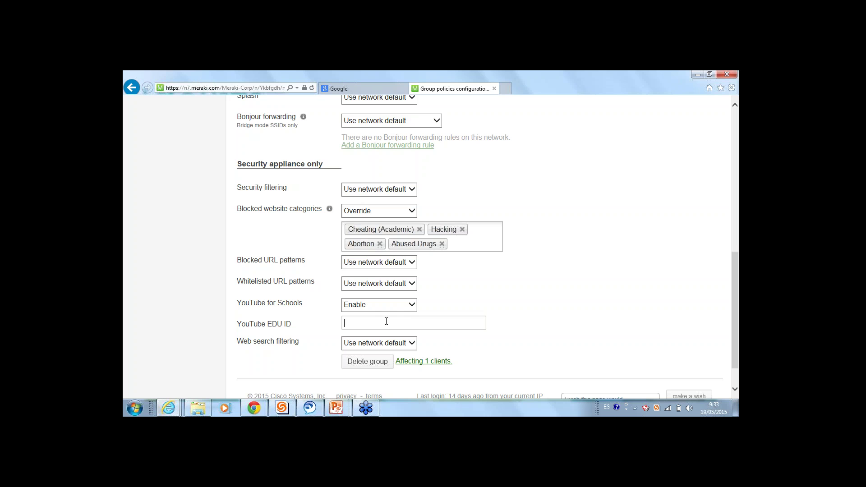
{"action": "scroll", "coordinate": [406, 307], "scroll_direction": "up", "scroll_amount": 10}
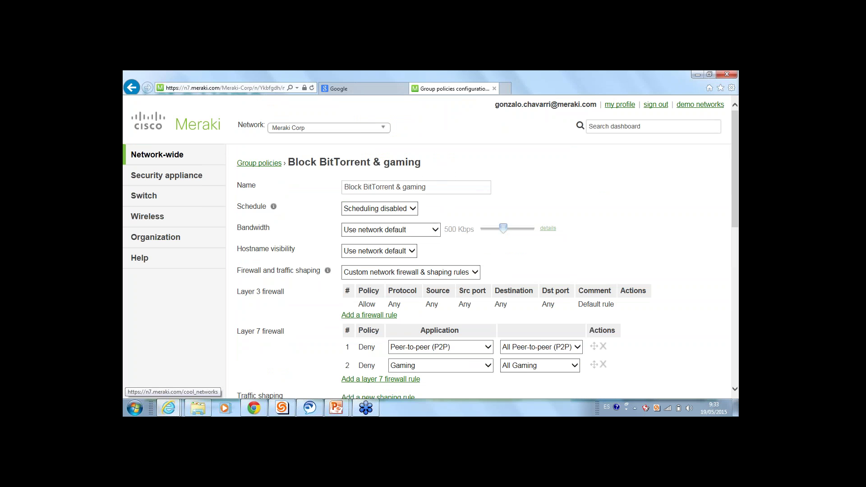
Open the demo networks list in a new dashboard tab, keeping the policy page open
{"action": "left_click", "coordinate": [698, 106]}
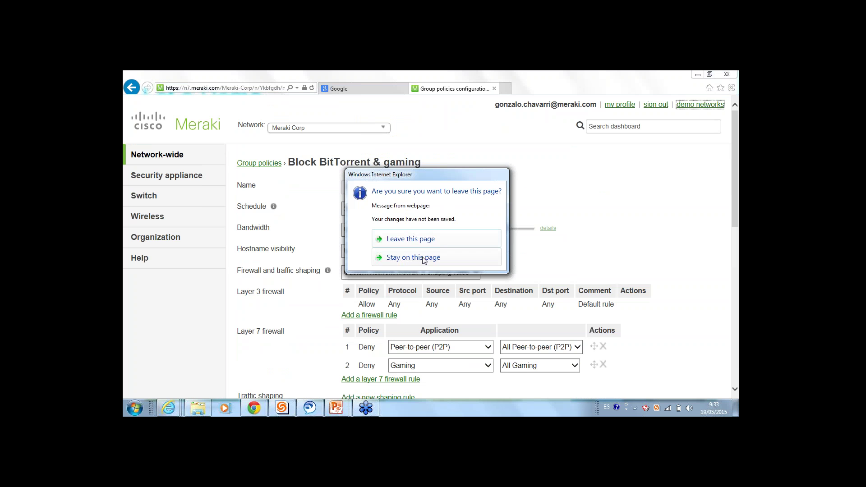
{"action": "left_click", "coordinate": [416, 261]}
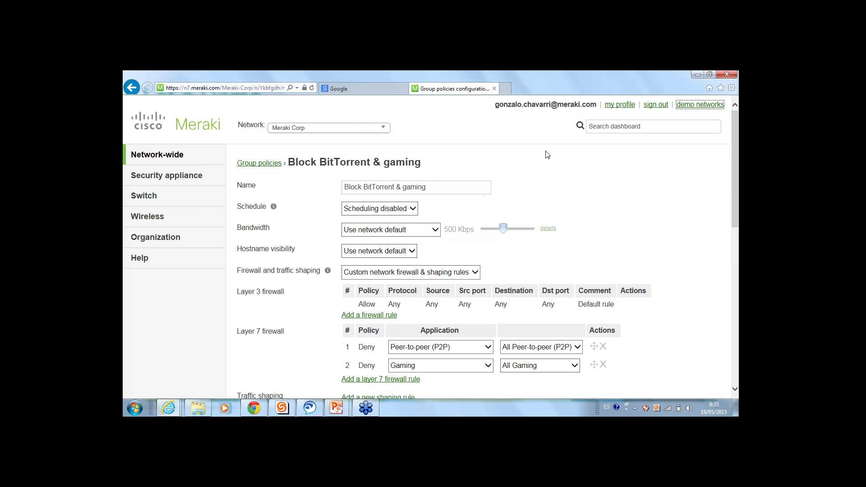
{"action": "right_click", "coordinate": [690, 107]}
{"action": "left_click", "coordinate": [668, 119]}
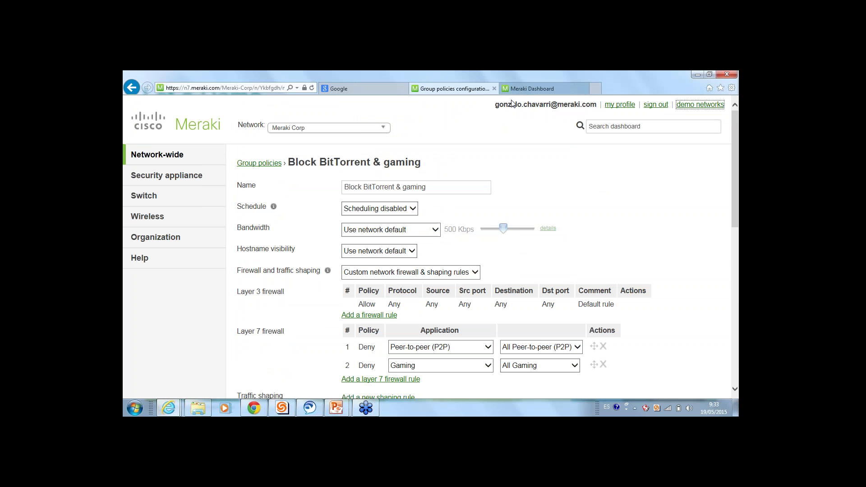
{"action": "left_click", "coordinate": [534, 94]}
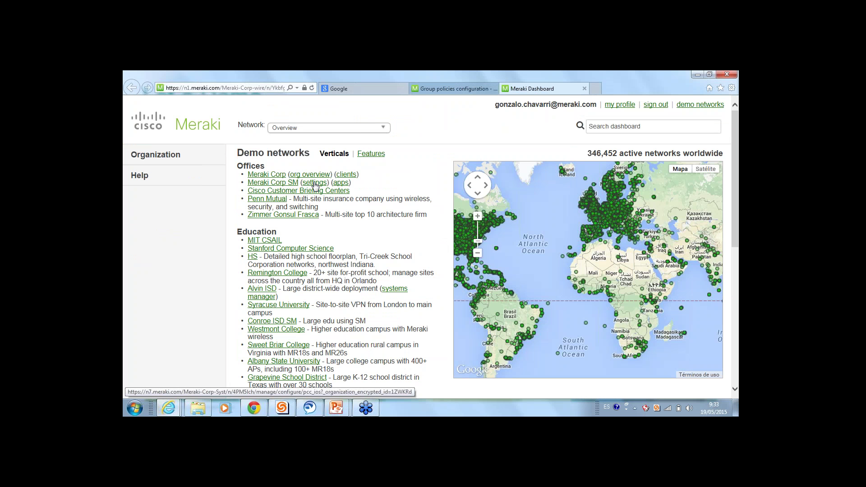
Open the Meraki Corp SM network and go to Systems manager Monitor > Overview
{"action": "left_click", "coordinate": [315, 185]}
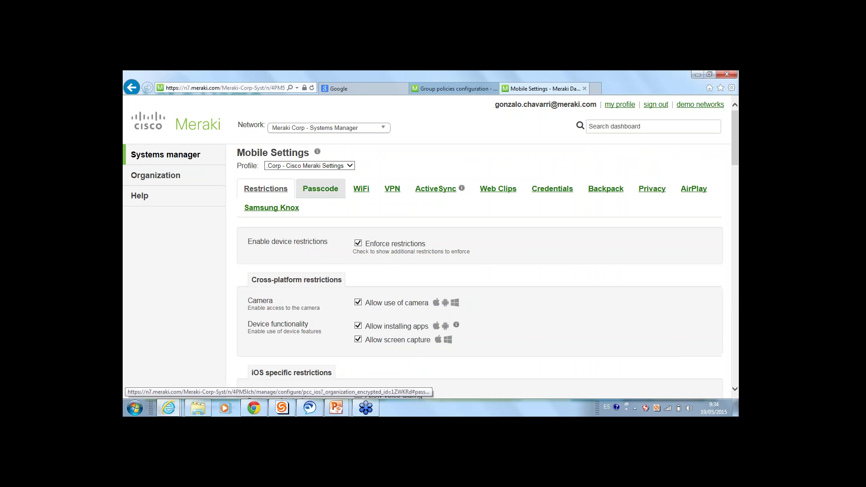
{"action": "mouse_move", "coordinate": [165, 154]}
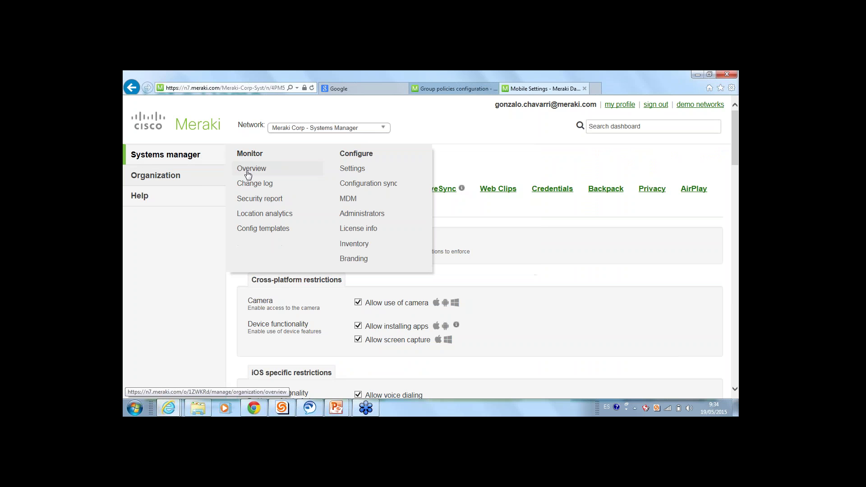
{"action": "left_click", "coordinate": [245, 182]}
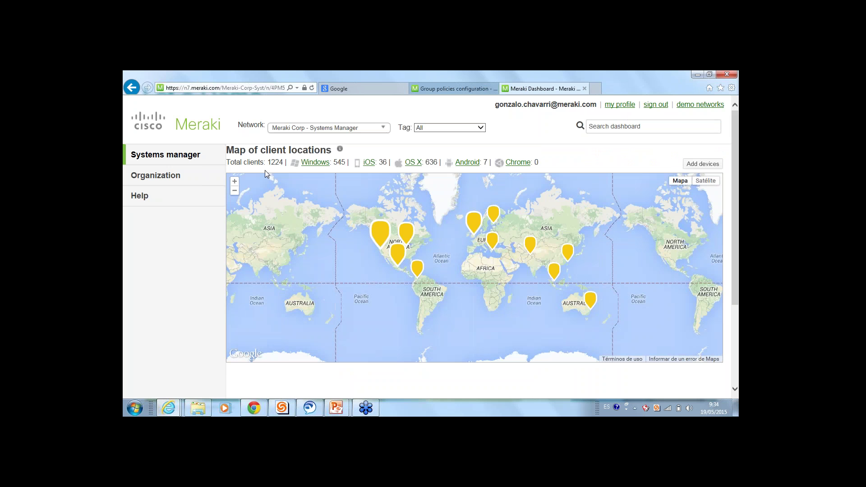
Open the Windows client list, then change its filter from is:pc through 'ios' and 'andr' to iPad
{"action": "mouse_move", "coordinate": [380, 231]}
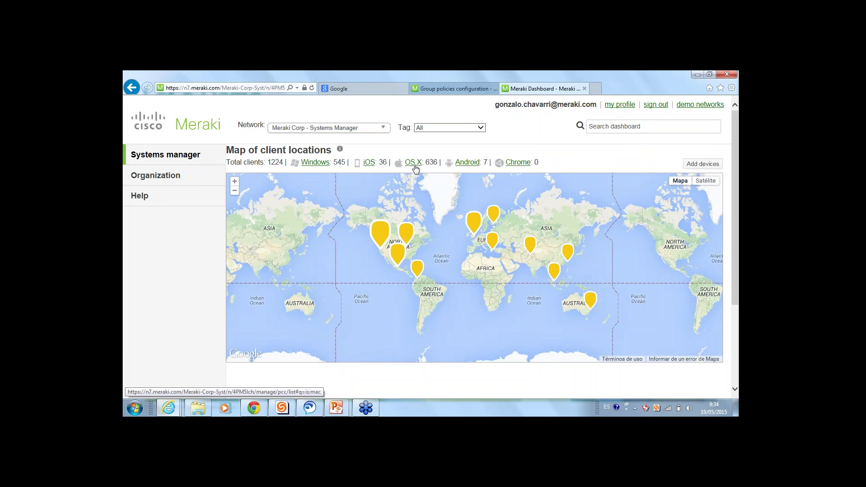
{"action": "left_click", "coordinate": [318, 163]}
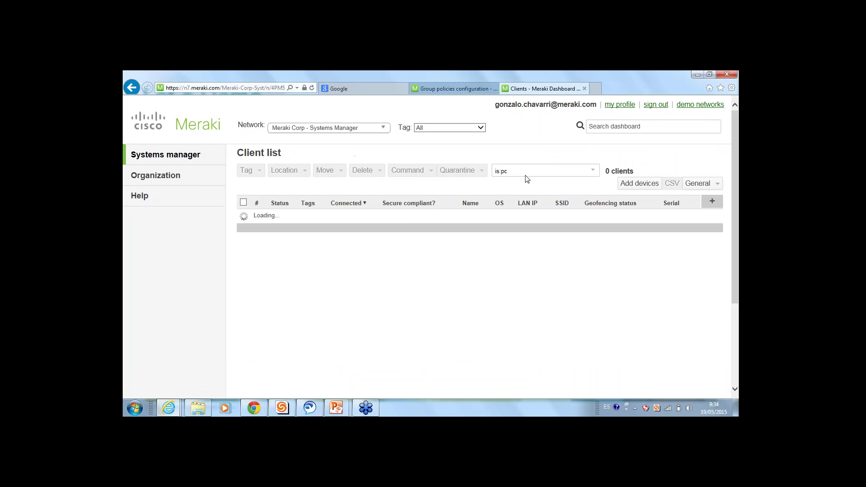
{"action": "left_click_drag", "start_coordinate": [510, 172], "coordinate": [493, 174]}
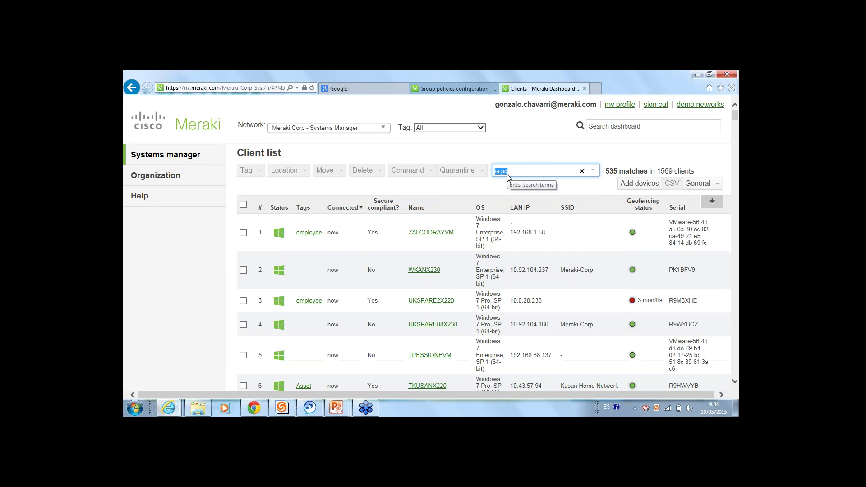
{"action": "type", "text": "ios"}
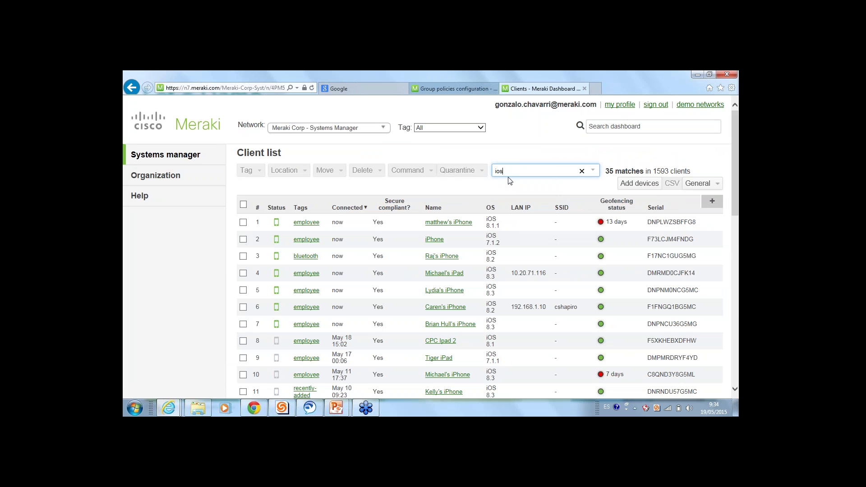
{"action": "key", "text": "BackSpace"}
{"action": "key", "text": "BackSpace"}
{"action": "key", "text": "BackSpace"}
{"action": "type", "text": "andro"}
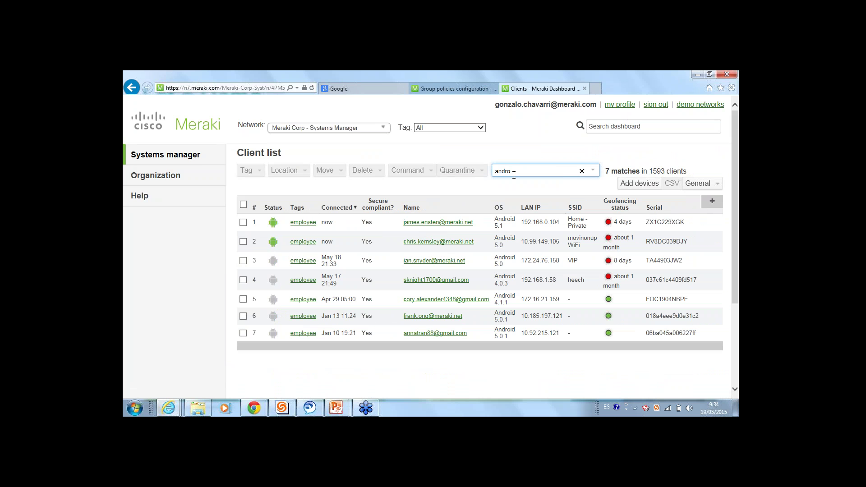
{"action": "key", "text": "BackSpace"}
{"action": "key", "text": "BackSpace"}
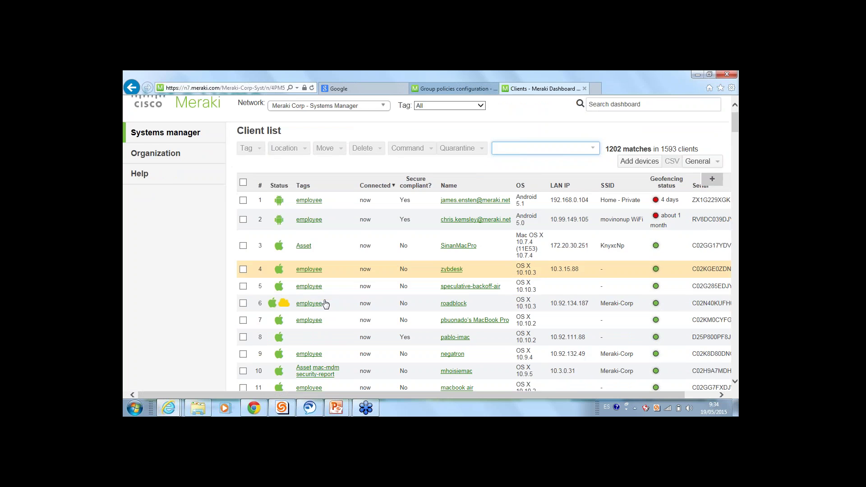
{"action": "type", "text": "i"}
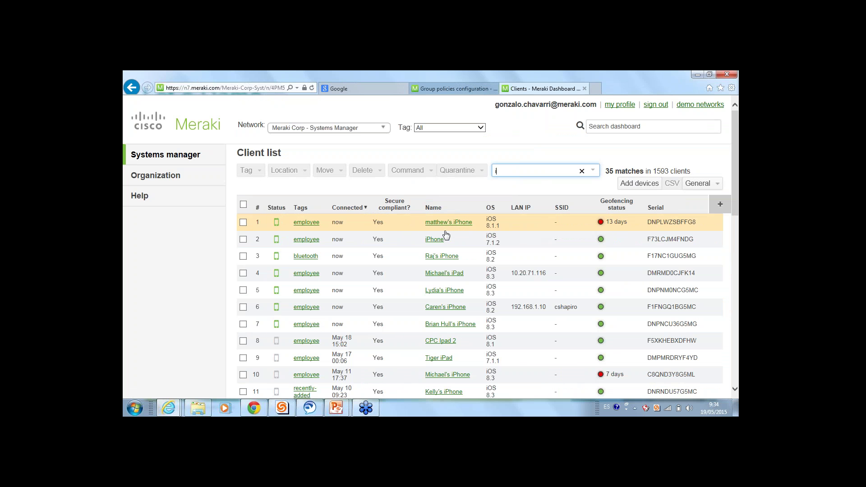
{"action": "type", "text": "osipad"}
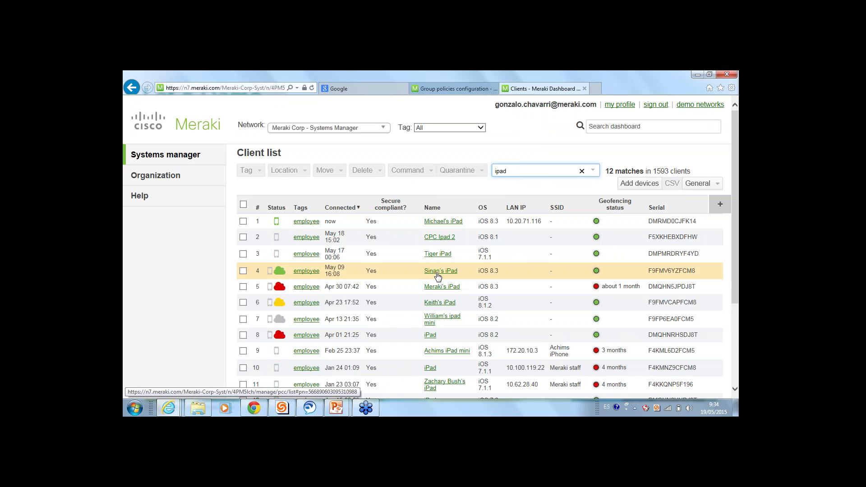
Add and remove the IMEI column again, then filter the client list by tag:employee
{"action": "left_click", "coordinate": [713, 209]}
{"action": "scroll", "coordinate": [632, 265], "scroll_direction": "down", "scroll_amount": 3}
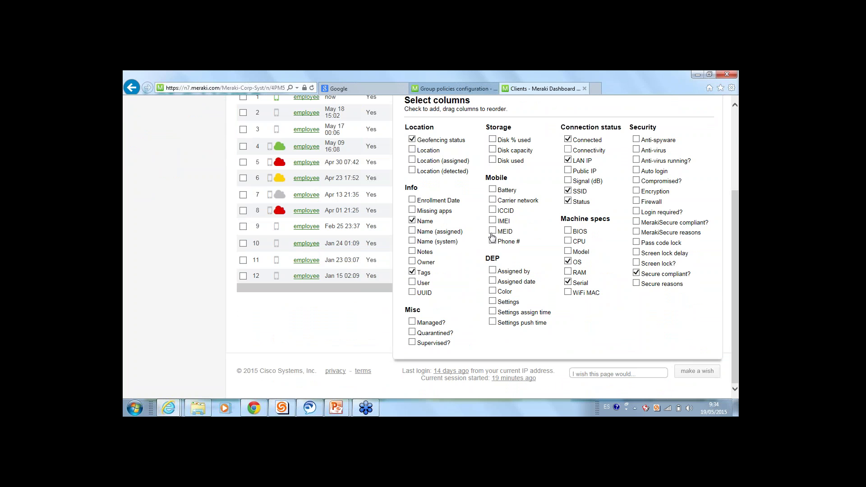
{"action": "left_click", "coordinate": [492, 221]}
{"action": "left_click", "coordinate": [493, 222]}
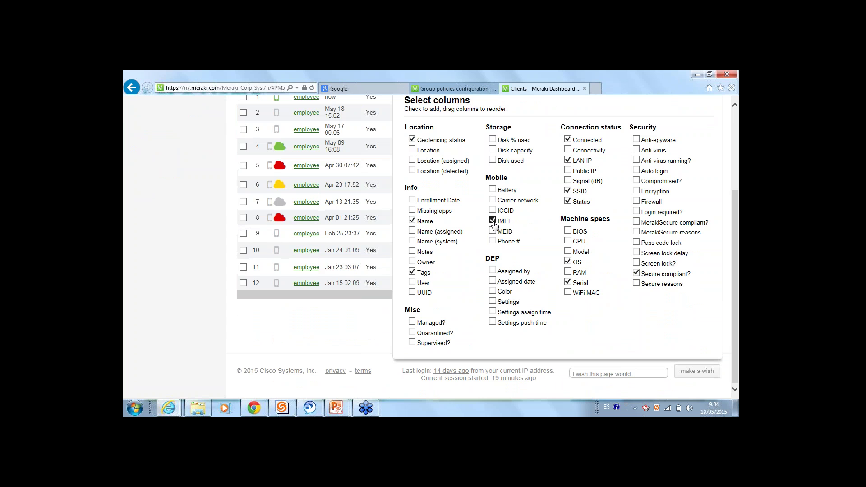
{"action": "scroll", "coordinate": [505, 303], "scroll_direction": "up", "scroll_amount": 1}
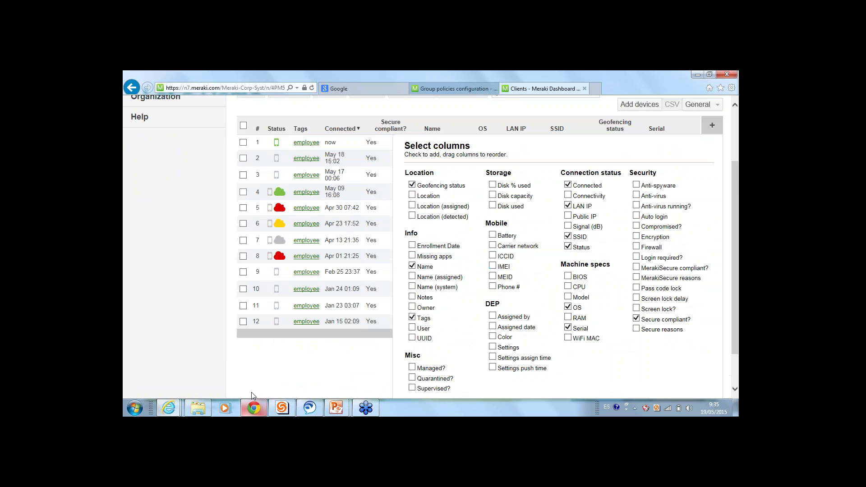
{"action": "left_click", "coordinate": [276, 375]}
{"action": "scroll", "coordinate": [544, 254], "scroll_direction": "up", "scroll_amount": 1}
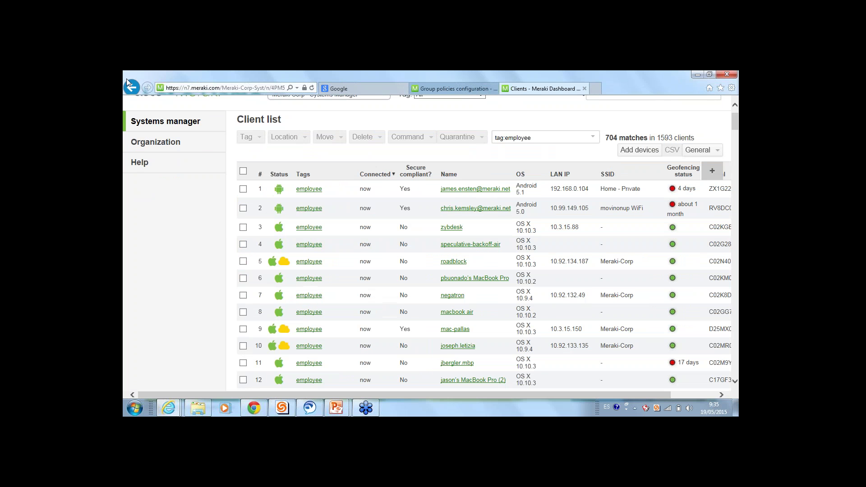
Search clients for 'ipad', open the iPad mini Retina client, and zoom its location map out
{"action": "mouse_move", "coordinate": [139, 162]}
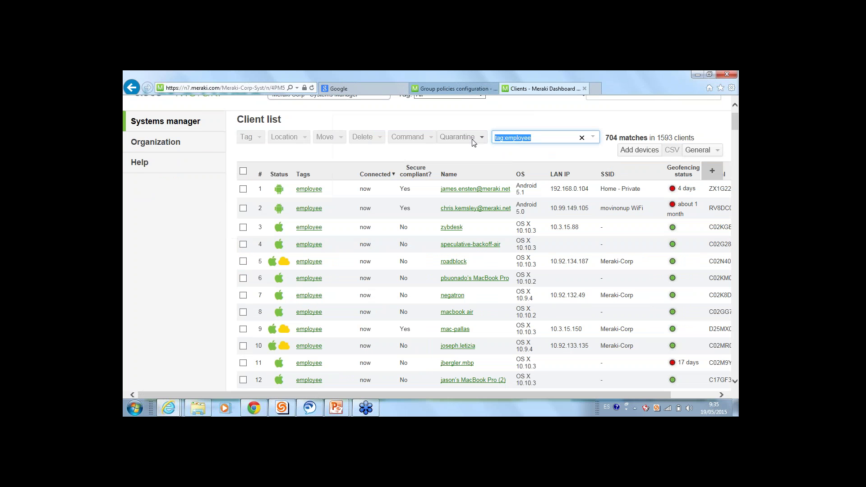
{"action": "type", "text": "ipad"}
{"action": "left_click", "coordinate": [450, 238]}
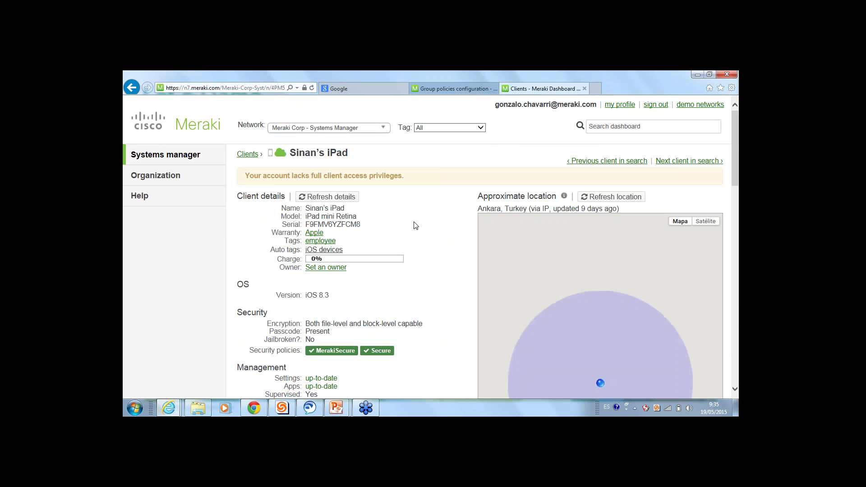
{"action": "scroll", "coordinate": [390, 236], "scroll_direction": "down", "scroll_amount": 1}
{"action": "scroll", "coordinate": [390, 235], "scroll_direction": "down", "scroll_amount": 3}
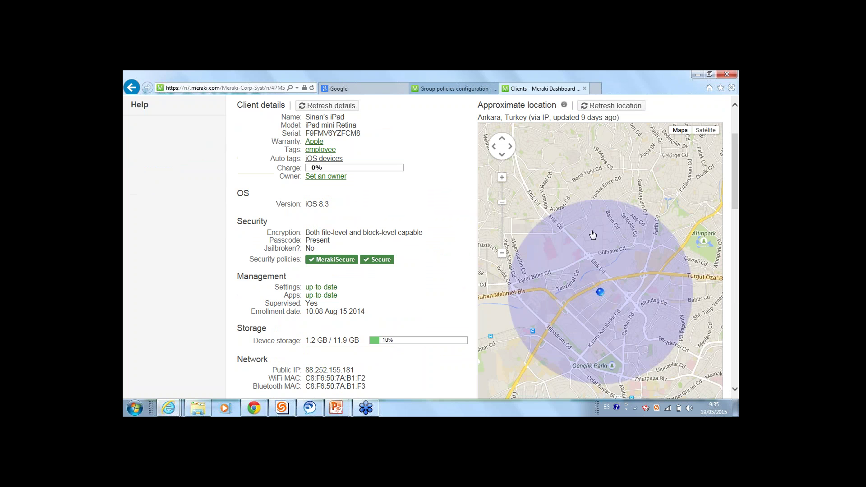
{"action": "left_click", "coordinate": [501, 252]}
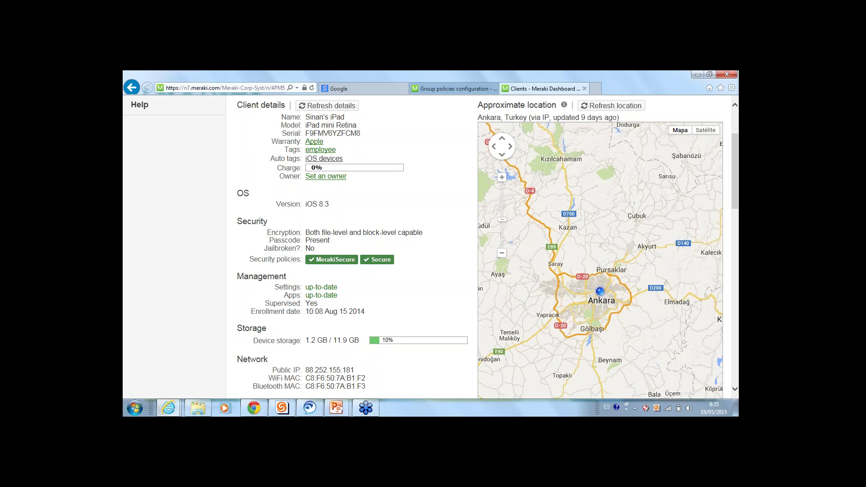
{"action": "scroll", "coordinate": [441, 203], "scroll_direction": "up", "scroll_amount": 2}
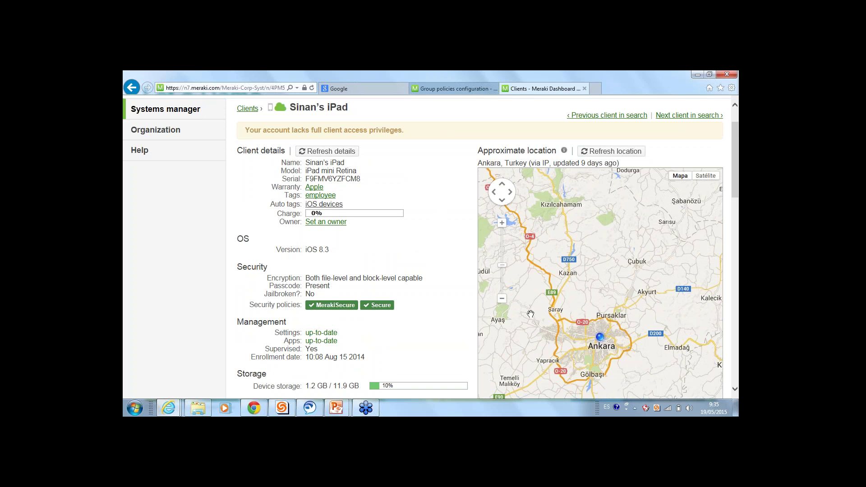
Highlight the device model, employee tag, jailbroken status No and MerakiSecure policy badges
{"action": "left_click_drag", "start_coordinate": [373, 178], "coordinate": [336, 171]}
{"action": "left_click", "coordinate": [363, 189]}
{"action": "double_click", "coordinate": [333, 196]}
{"action": "left_click", "coordinate": [354, 234]}
{"action": "triple_click", "coordinate": [392, 308]}
{"action": "left_click", "coordinate": [404, 309]}
{"action": "triple_click", "coordinate": [336, 306]}
{"action": "left_click", "coordinate": [335, 307]}
{"action": "left_click_drag", "start_coordinate": [320, 296], "coordinate": [306, 304]}
{"action": "left_click_drag", "start_coordinate": [343, 308], "coordinate": [319, 307]}
{"action": "left_click", "coordinate": [335, 293]}
{"action": "left_click_drag", "start_coordinate": [356, 305], "coordinate": [316, 305]}
{"action": "left_click", "coordinate": [316, 295]}
{"action": "left_click", "coordinate": [338, 295]}
{"action": "scroll", "coordinate": [337, 296], "scroll_direction": "down", "scroll_amount": 2}
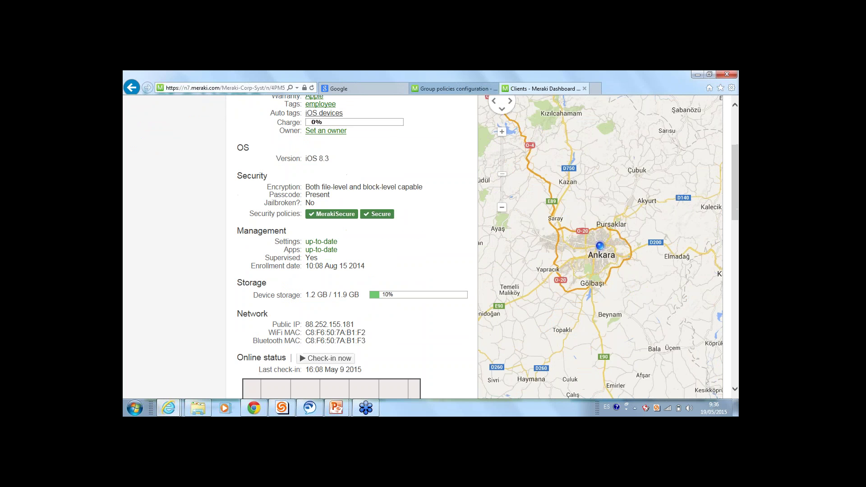
{"action": "scroll", "coordinate": [335, 296], "scroll_direction": "down", "scroll_amount": 1}
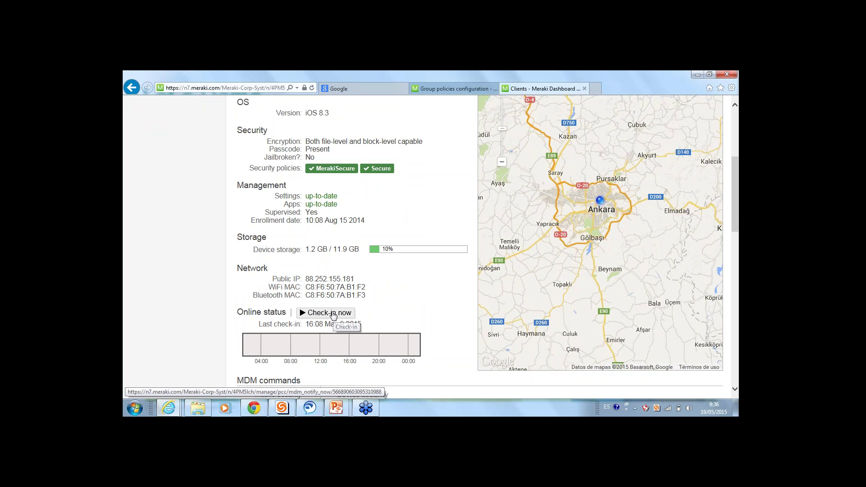
{"action": "scroll", "coordinate": [333, 315], "scroll_direction": "down", "scroll_amount": 3}
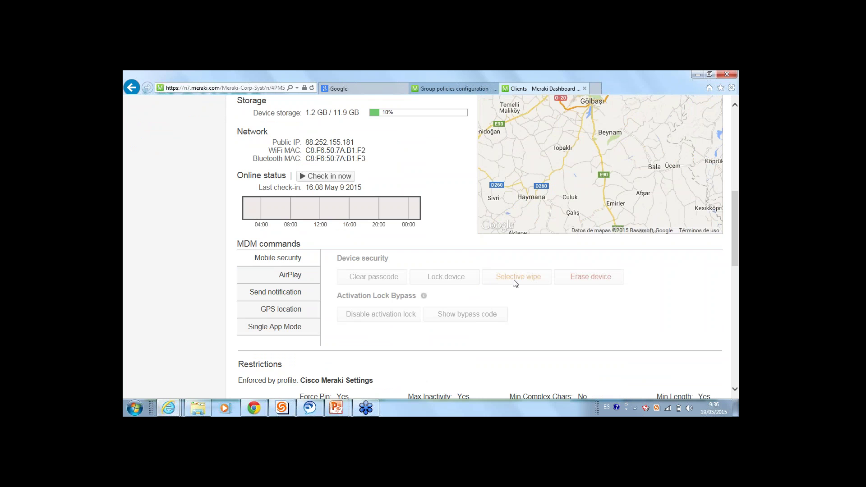
{"action": "scroll", "coordinate": [512, 283], "scroll_direction": "up", "scroll_amount": 4}
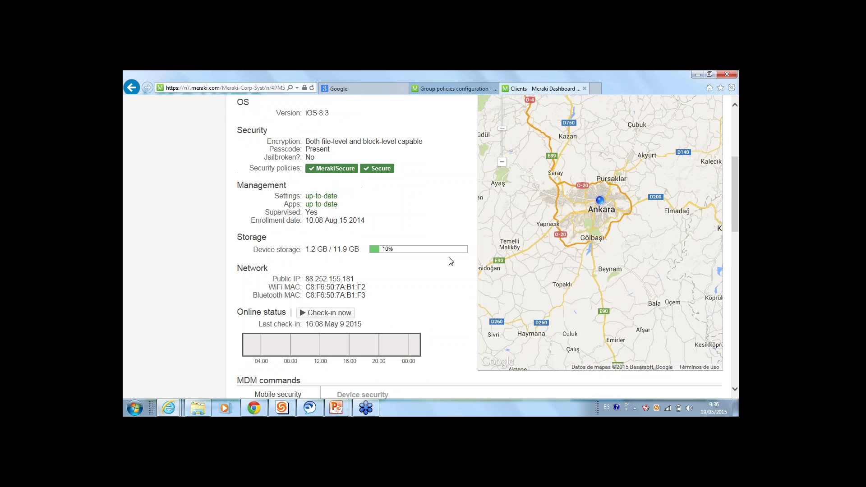
{"action": "scroll", "coordinate": [440, 254], "scroll_direction": "down", "scroll_amount": 1}
{"action": "scroll", "coordinate": [564, 301], "scroll_direction": "down", "scroll_amount": 3}
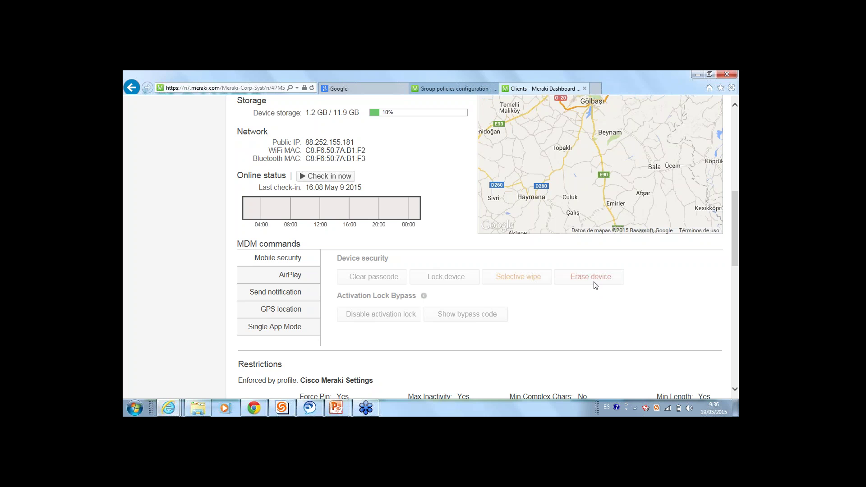
{"action": "left_click", "coordinate": [296, 293]}
{"action": "left_click", "coordinate": [278, 311]}
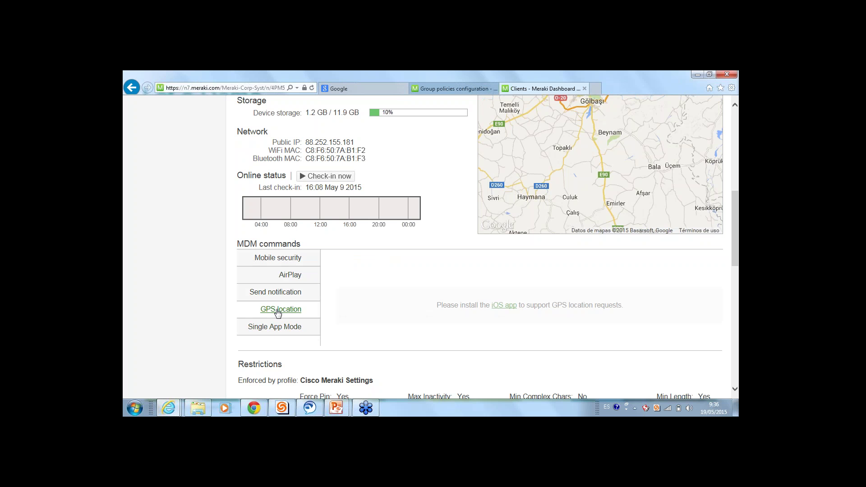
{"action": "left_click", "coordinate": [284, 328]}
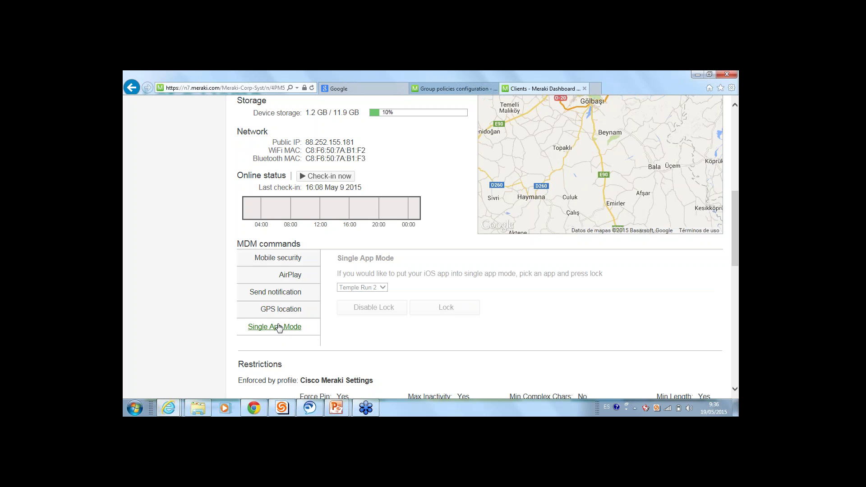
{"action": "scroll", "coordinate": [276, 327], "scroll_direction": "down", "scroll_amount": 2}
{"action": "scroll", "coordinate": [275, 318], "scroll_direction": "down", "scroll_amount": 2}
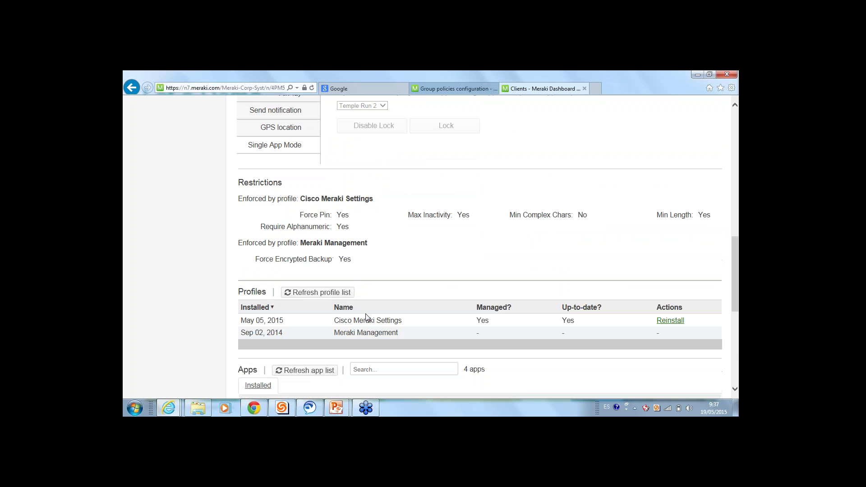
{"action": "scroll", "coordinate": [303, 310], "scroll_direction": "down", "scroll_amount": 2}
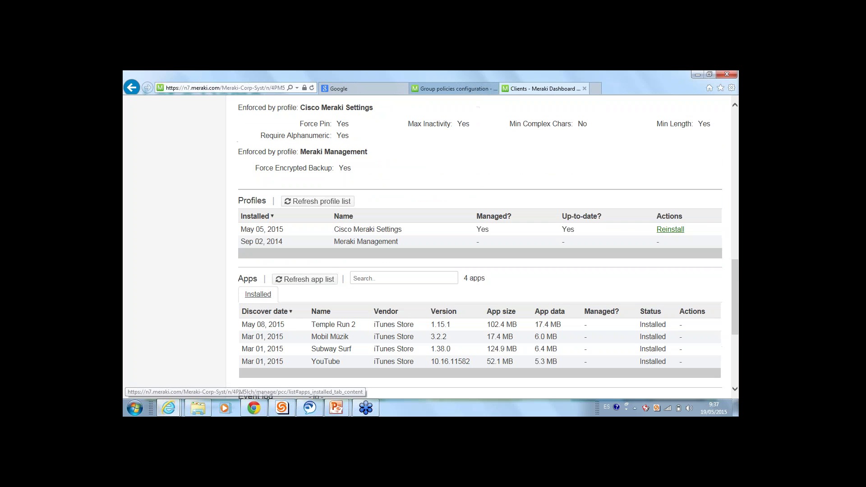
{"action": "scroll", "coordinate": [270, 290], "scroll_direction": "down", "scroll_amount": 1}
{"action": "scroll", "coordinate": [415, 257], "scroll_direction": "down", "scroll_amount": 3}
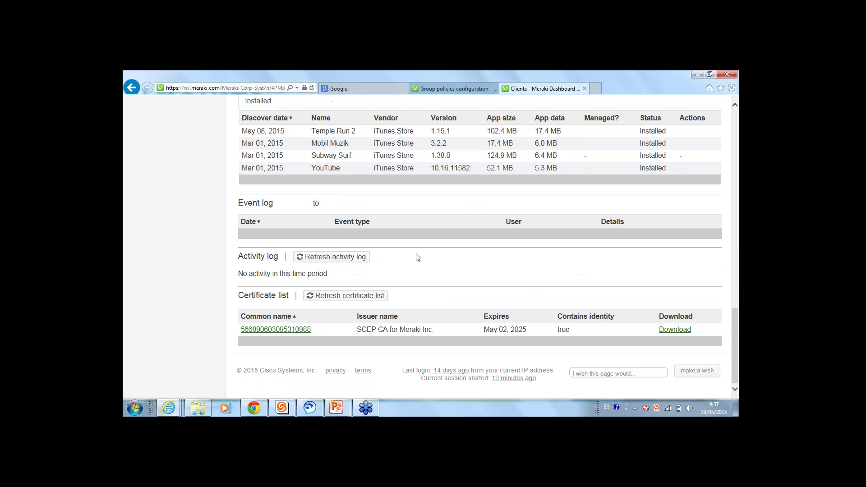
{"action": "scroll", "coordinate": [373, 332], "scroll_direction": "up", "scroll_amount": 15}
{"action": "scroll", "coordinate": [373, 332], "scroll_direction": "up", "scroll_amount": 4}
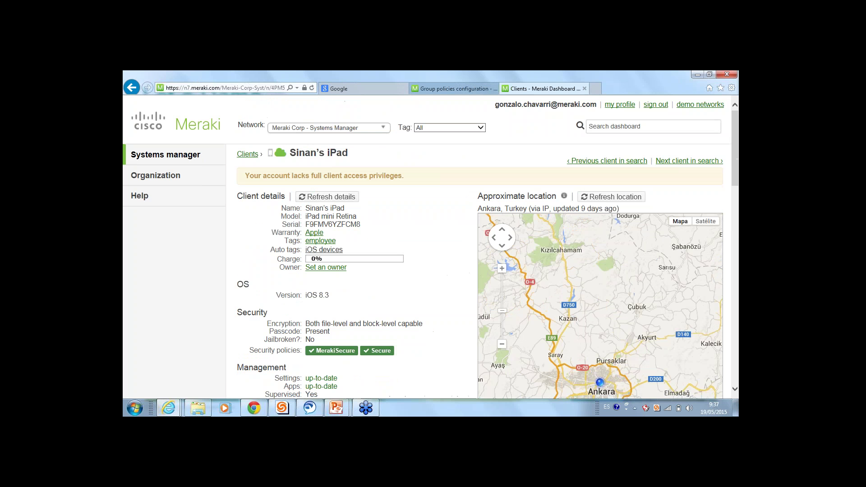
Open Monitor > Remote desktop, showing 331 clients, and start a remote session on a Mac client
{"action": "left_click_drag", "start_coordinate": [349, 154], "coordinate": [290, 154]}
{"action": "mouse_move", "coordinate": [184, 157]}
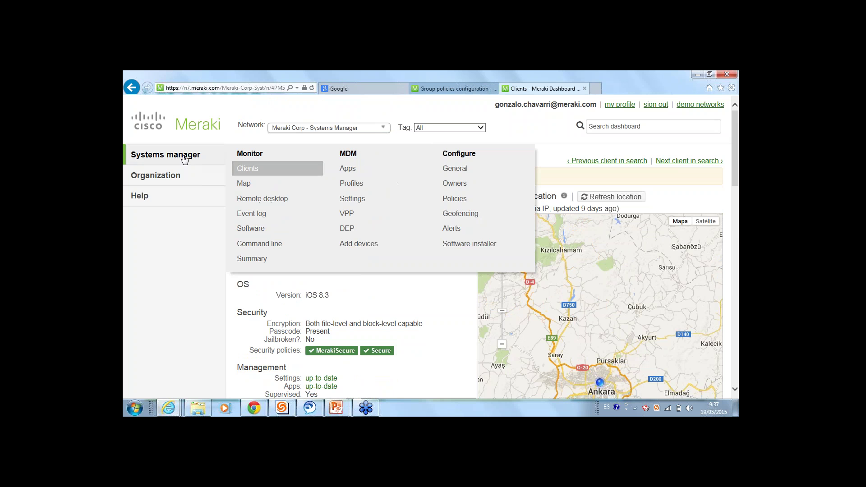
{"action": "left_click", "coordinate": [257, 199]}
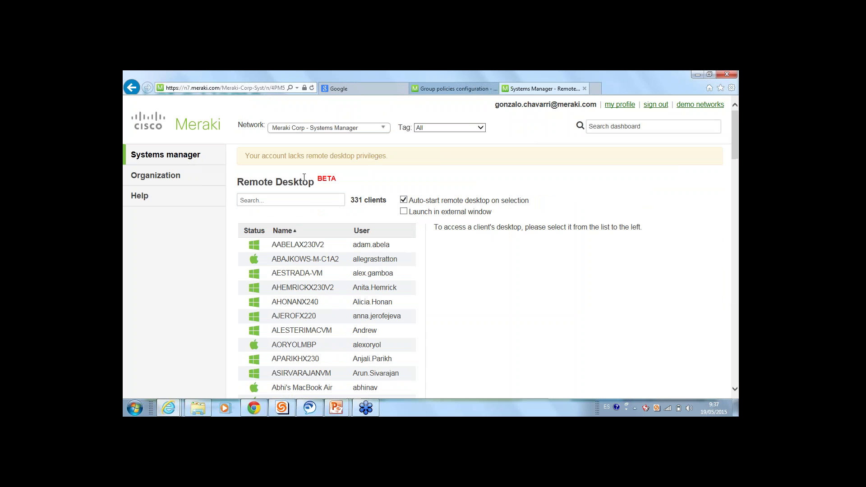
{"action": "left_click_drag", "start_coordinate": [314, 179], "coordinate": [247, 176]}
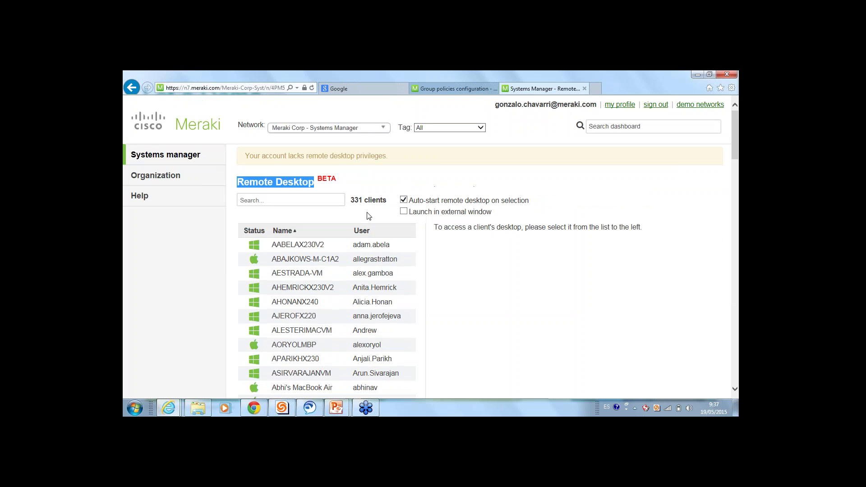
{"action": "left_click_drag", "start_coordinate": [387, 201], "coordinate": [350, 200]}
{"action": "scroll", "coordinate": [291, 272], "scroll_direction": "down", "scroll_amount": 5}
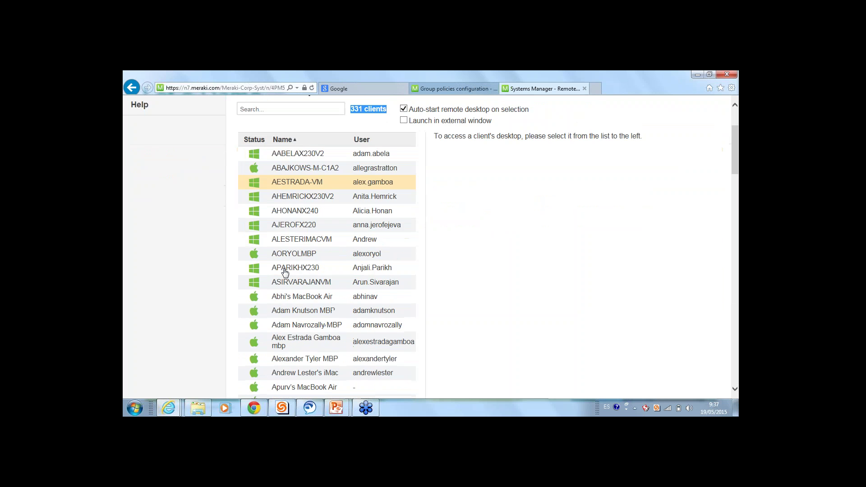
{"action": "scroll", "coordinate": [284, 285], "scroll_direction": "up", "scroll_amount": 5}
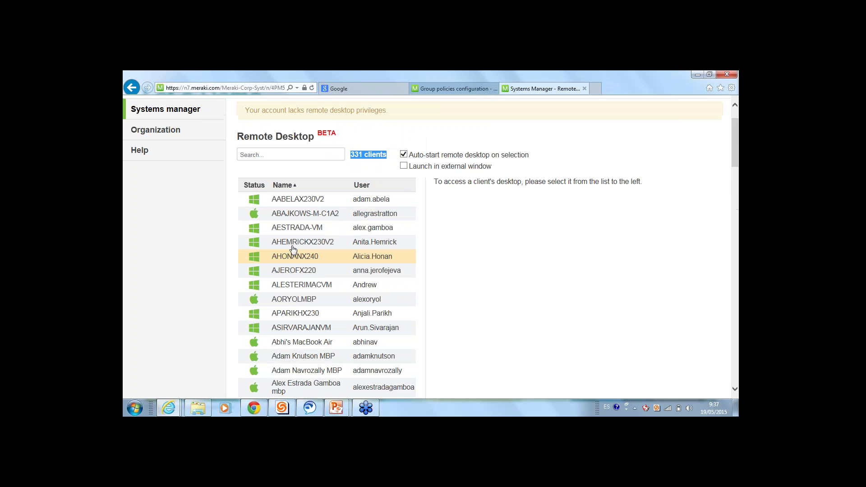
{"action": "left_click_drag", "start_coordinate": [290, 214], "coordinate": [293, 213]}
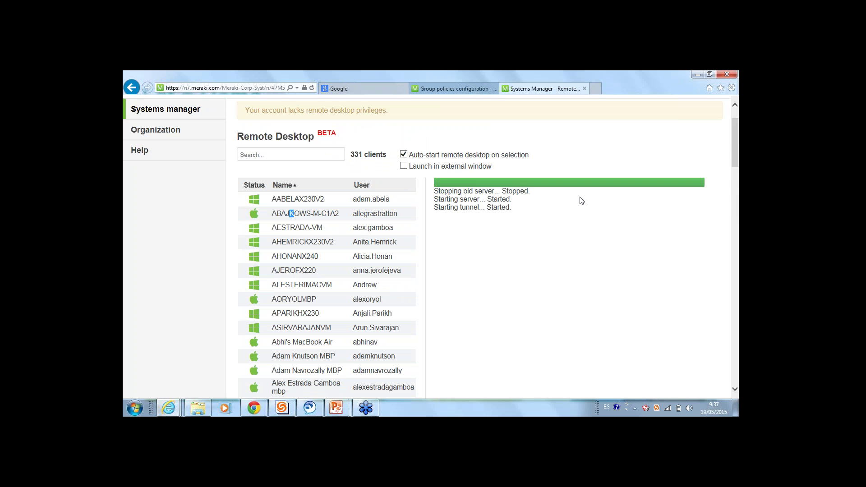
{"action": "scroll", "coordinate": [188, 117], "scroll_direction": "up", "scroll_amount": 1}
{"action": "mouse_move", "coordinate": [182, 144]}
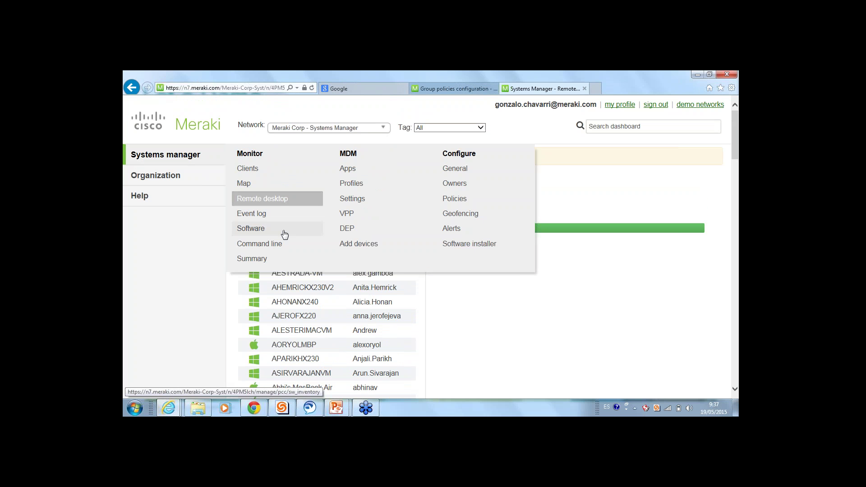
Open the Software inventory and search it for 'micro', replacing an earlier 'diction' search
{"action": "left_click", "coordinate": [270, 231]}
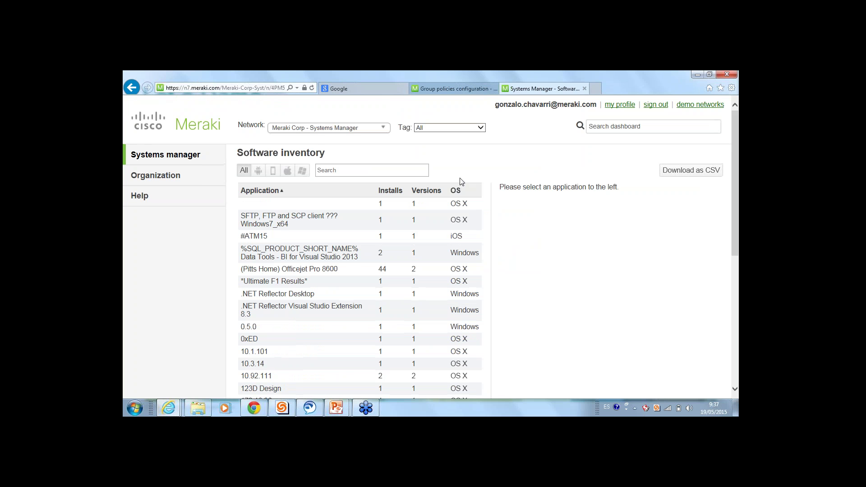
{"action": "left_click", "coordinate": [384, 170]}
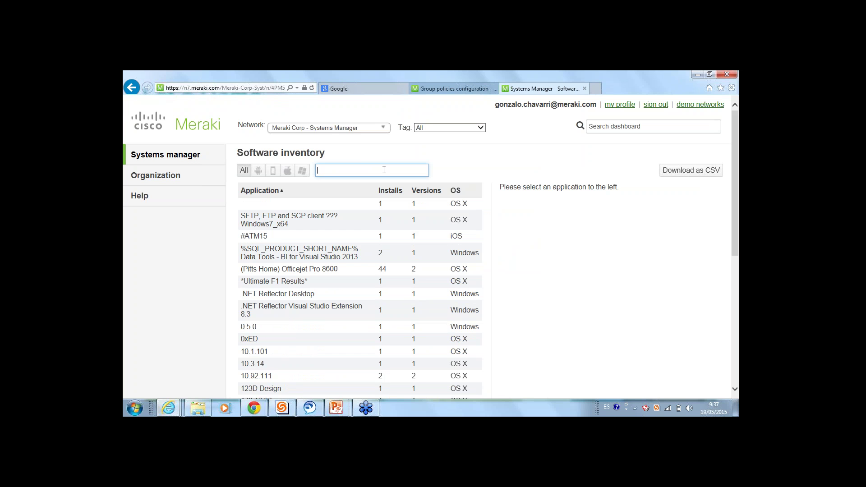
{"action": "type", "text": "dic"}
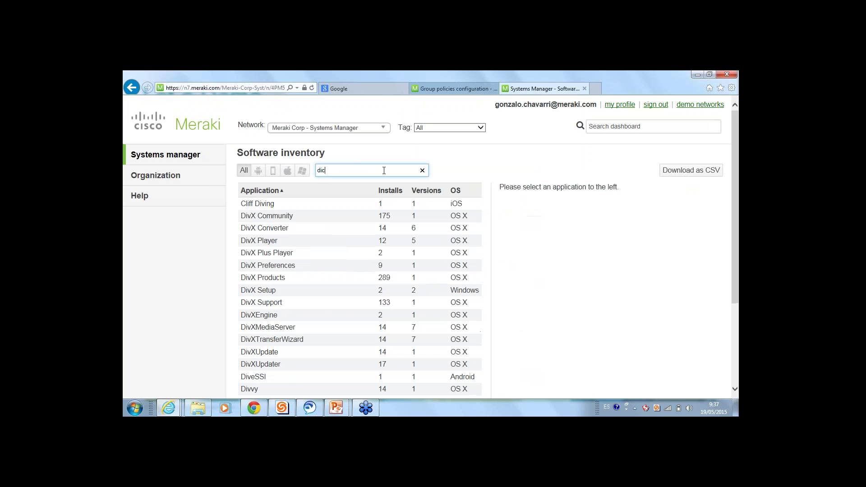
{"action": "type", "text": "tion"}
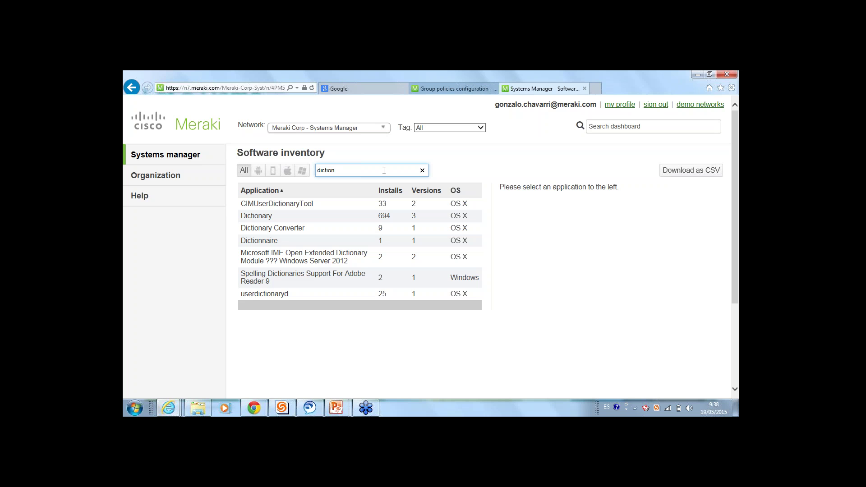
{"action": "double_click", "coordinate": [320, 170]}
{"action": "type", "text": "microsoft word"}
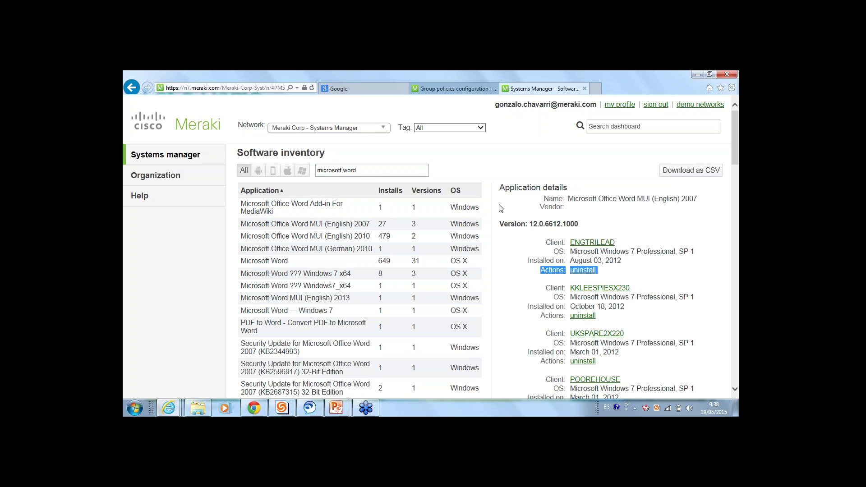
{"action": "mouse_move", "coordinate": [140, 195]}
{"action": "mouse_move", "coordinate": [165, 154]}
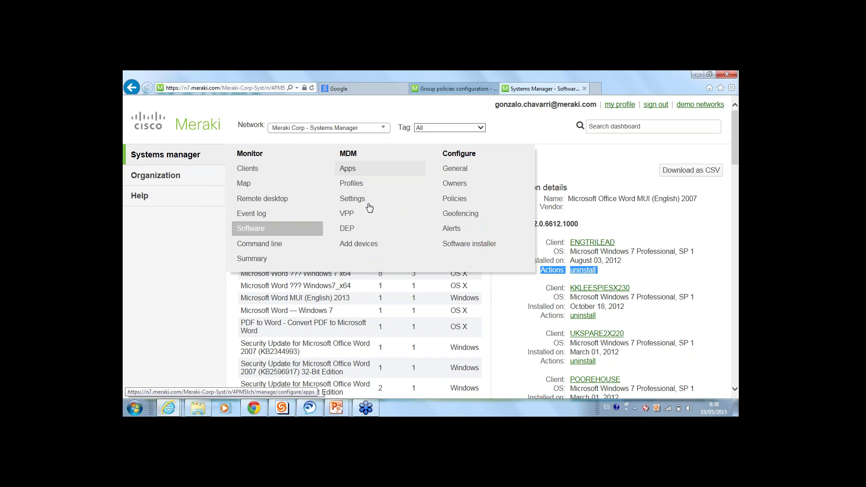
Open MDM > Add devices, view the Windows and Windows Phone instructions, then return to iOS
{"action": "left_click", "coordinate": [366, 246]}
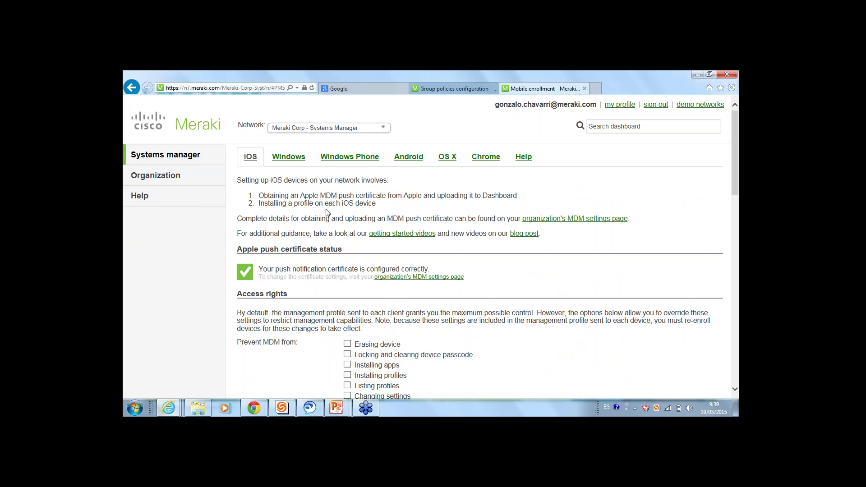
{"action": "left_click", "coordinate": [286, 161]}
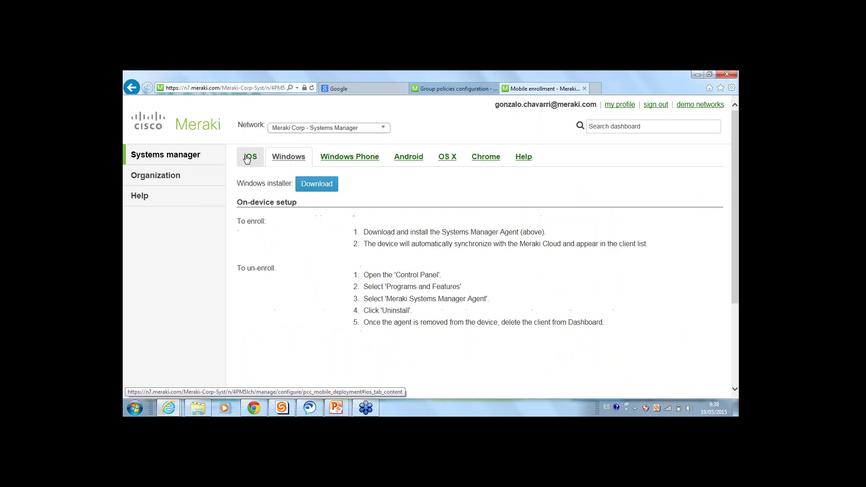
{"action": "left_click", "coordinate": [331, 156]}
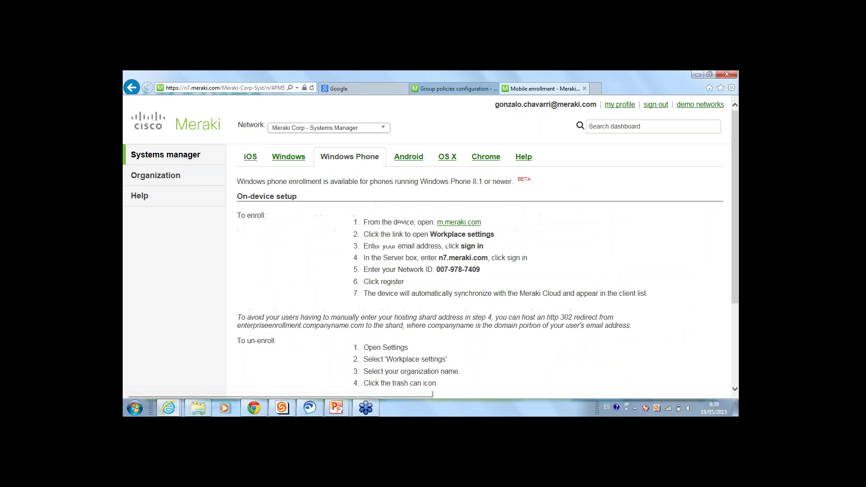
{"action": "left_click", "coordinate": [247, 159]}
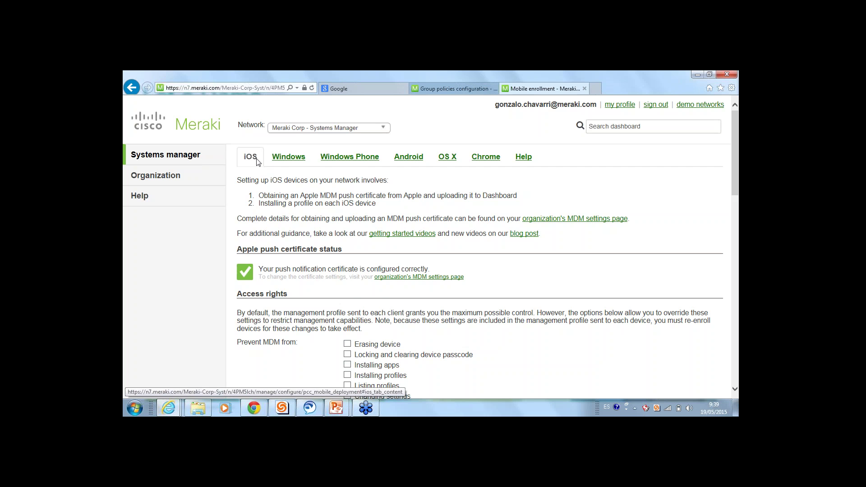
{"action": "scroll", "coordinate": [257, 161], "scroll_direction": "down", "scroll_amount": 3}
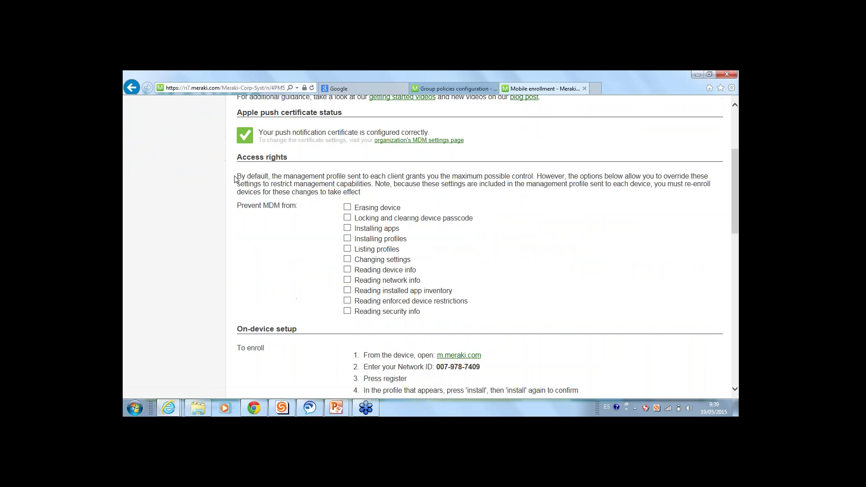
{"action": "left_click_drag", "start_coordinate": [235, 158], "coordinate": [350, 156]}
{"action": "left_click", "coordinate": [350, 156]}
{"action": "mouse_move", "coordinate": [432, 321]}
{"action": "left_mouse_down"}
{"action": "mouse_move", "coordinate": [391, 300]}
{"action": "mouse_move", "coordinate": [341, 212]}
{"action": "left_mouse_up"}
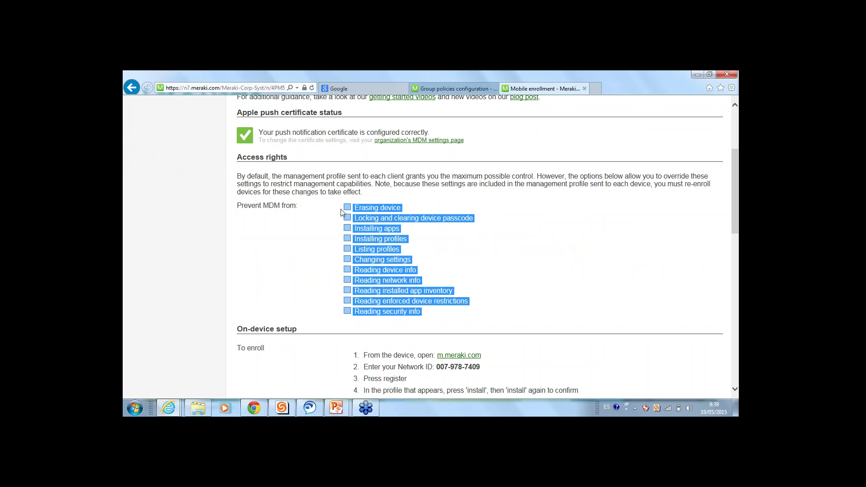
{"action": "left_click", "coordinate": [480, 242]}
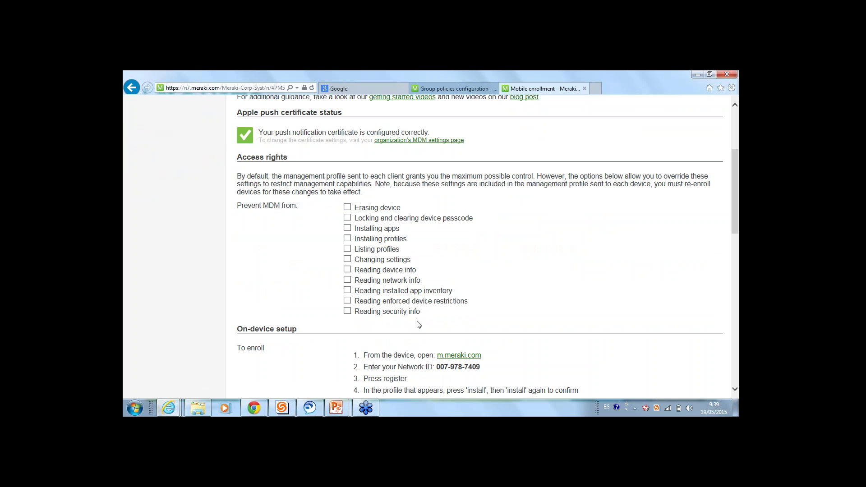
{"action": "left_click_drag", "start_coordinate": [420, 312], "coordinate": [323, 239]}
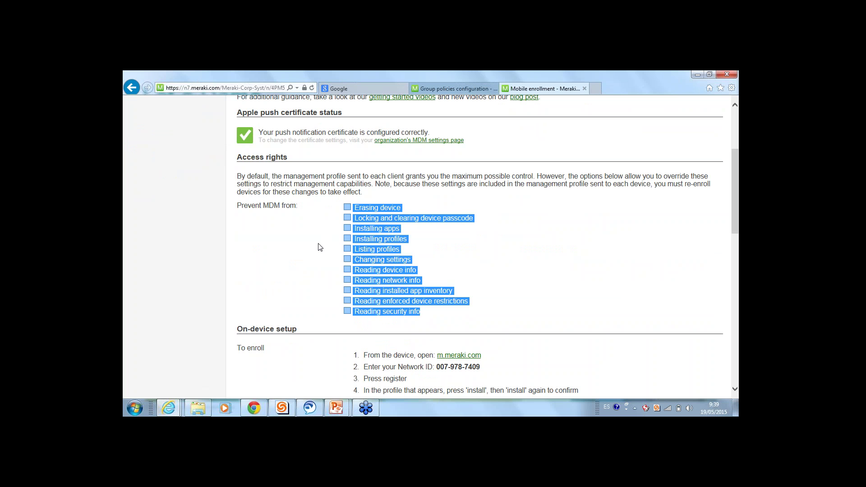
{"action": "left_click", "coordinate": [318, 264]}
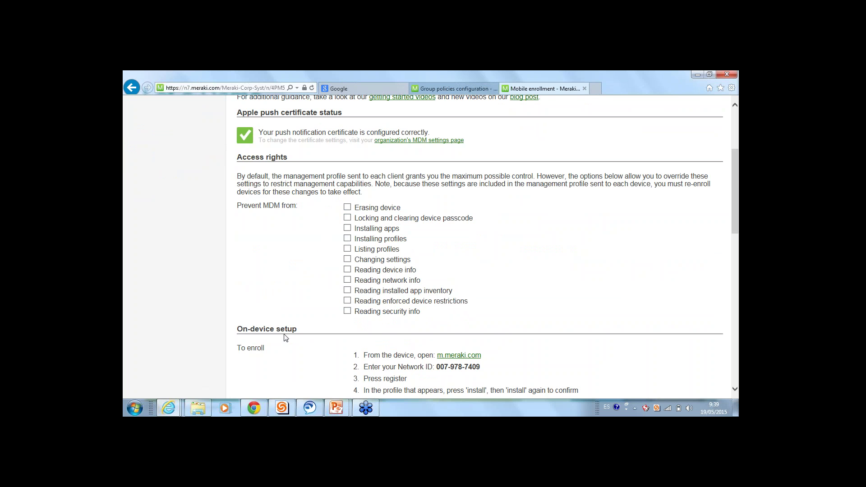
{"action": "scroll", "coordinate": [247, 233], "scroll_direction": "down", "scroll_amount": 5}
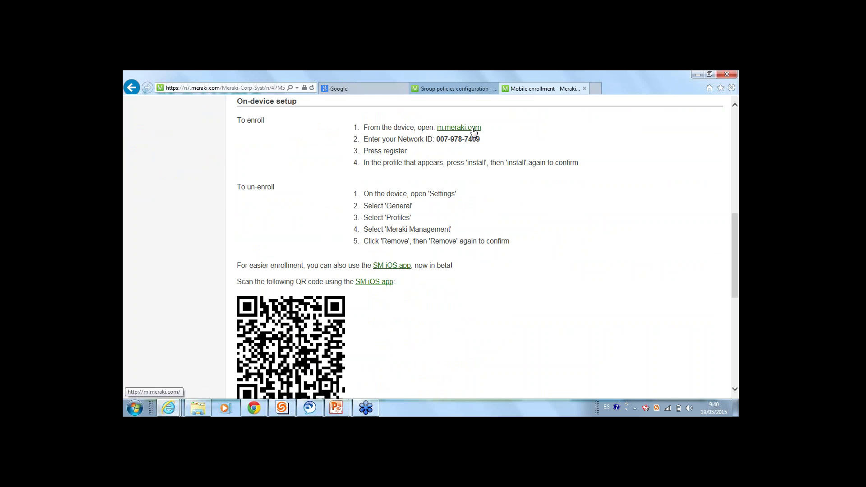
{"action": "left_click_drag", "start_coordinate": [582, 164], "coordinate": [360, 128]}
{"action": "left_click", "coordinate": [444, 130]}
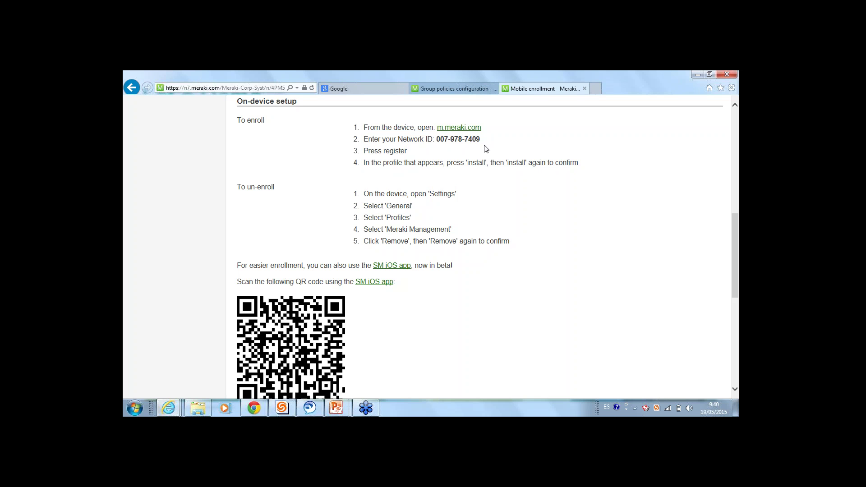
{"action": "left_click_drag", "start_coordinate": [484, 141], "coordinate": [444, 141]}
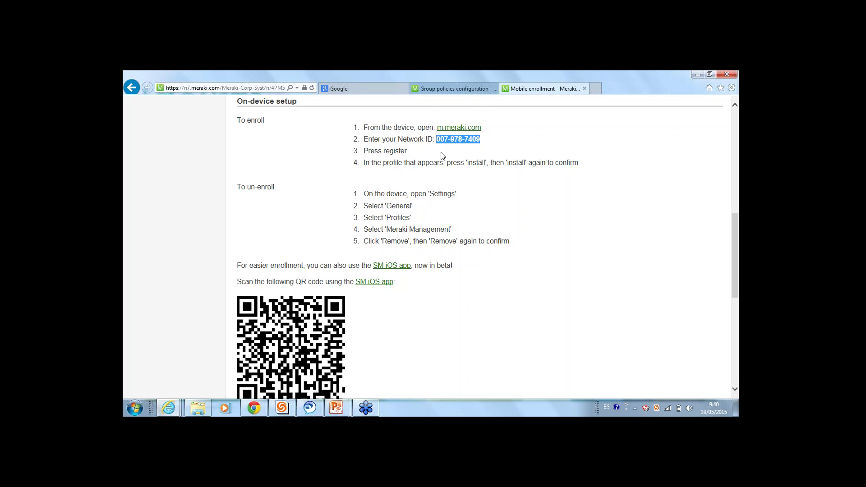
{"action": "scroll", "coordinate": [271, 185], "scroll_direction": "down", "scroll_amount": 3}
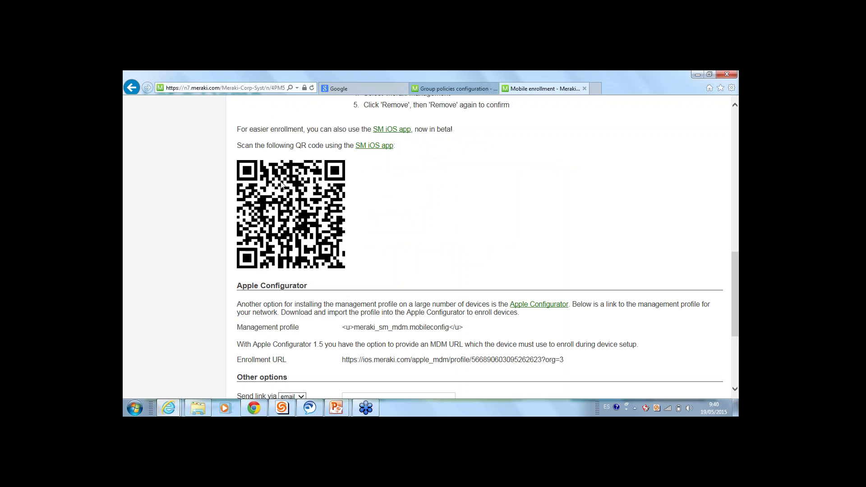
{"action": "scroll", "coordinate": [281, 185], "scroll_direction": "down", "scroll_amount": 2}
{"action": "left_click_drag", "start_coordinate": [238, 192], "coordinate": [610, 274]}
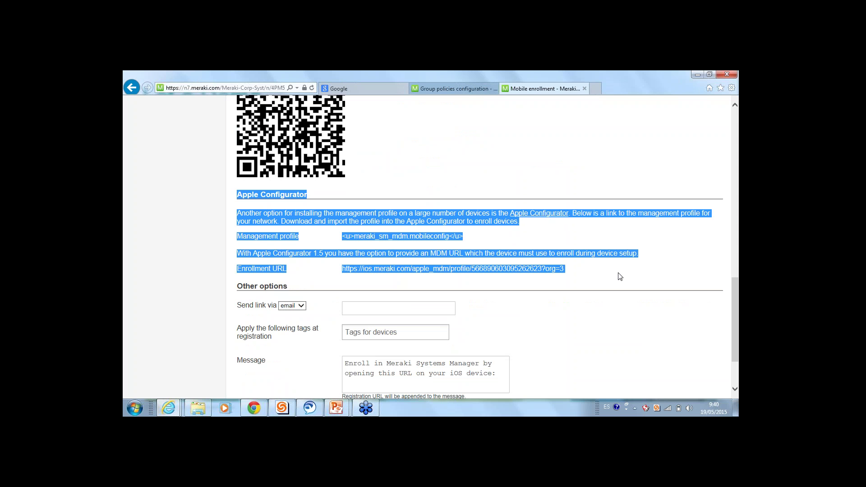
{"action": "left_click", "coordinate": [606, 279]}
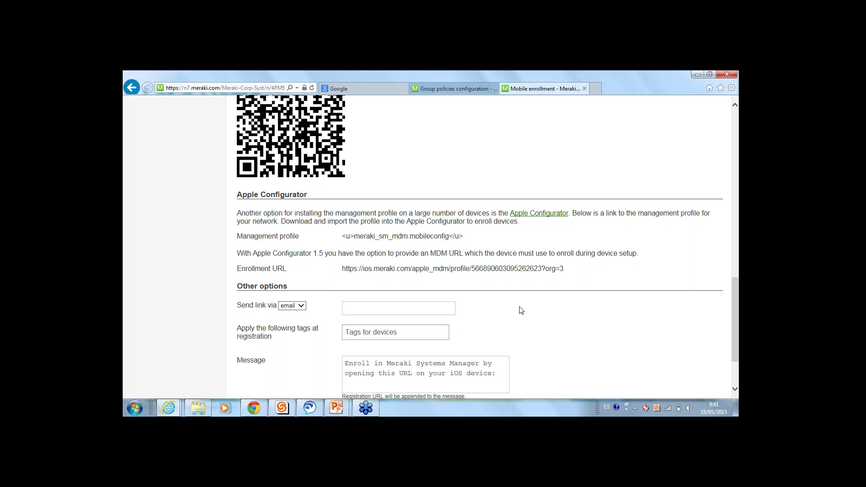
Keep email as the enrollment link delivery method and enter the recipient's e-mail address
{"action": "scroll", "coordinate": [518, 297], "scroll_direction": "down", "scroll_amount": 1}
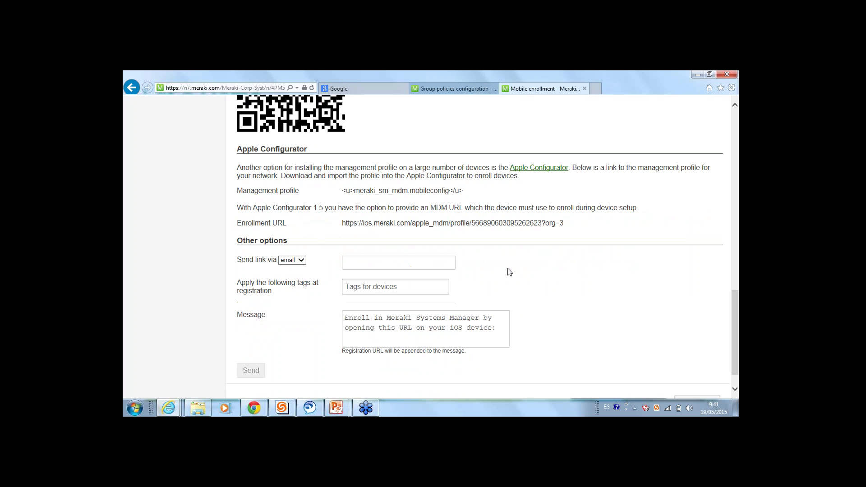
{"action": "left_click", "coordinate": [372, 263]}
{"action": "left_click", "coordinate": [299, 261]}
{"action": "left_click", "coordinate": [299, 262]}
{"action": "left_click", "coordinate": [356, 258]}
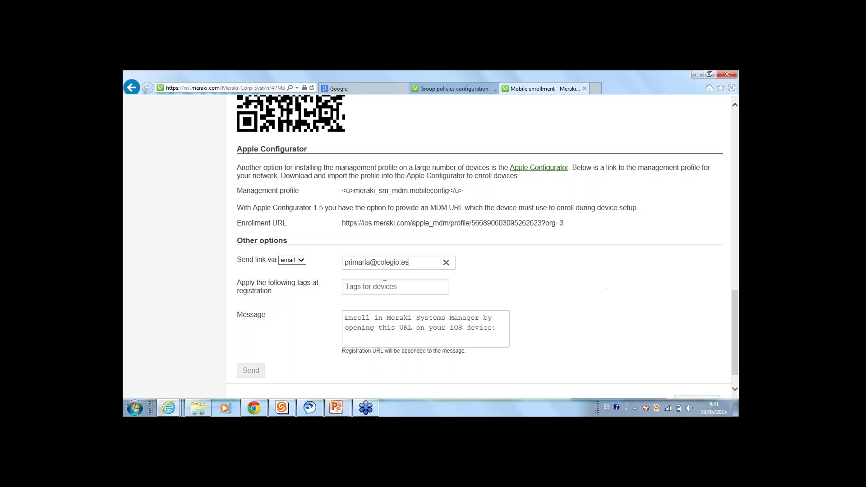
{"action": "left_click", "coordinate": [385, 284]}
{"action": "left_click", "coordinate": [396, 266]}
{"action": "left_click_drag", "start_coordinate": [498, 329], "coordinate": [345, 323]}
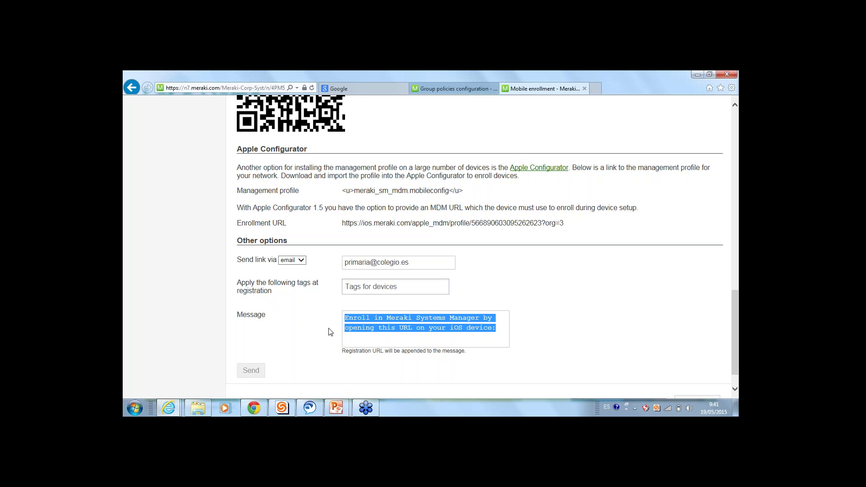
{"action": "left_click", "coordinate": [420, 342]}
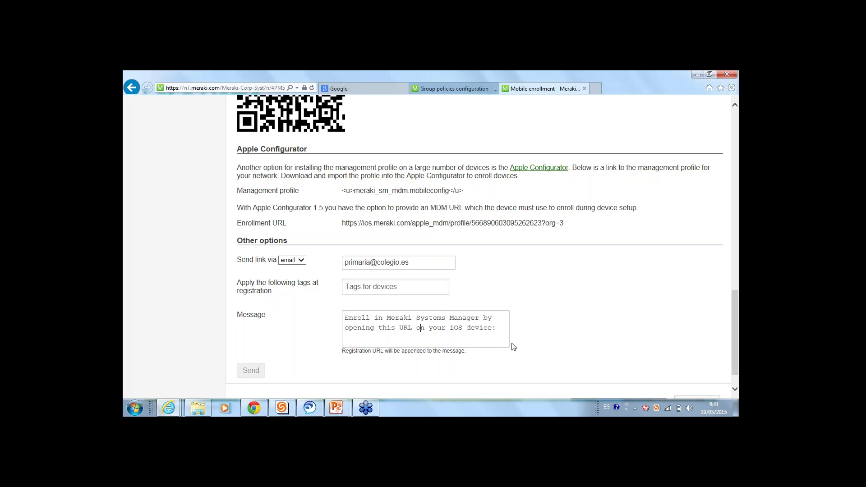
Add primaria and malaga as tags applied at device registration
{"action": "left_click", "coordinate": [432, 291]}
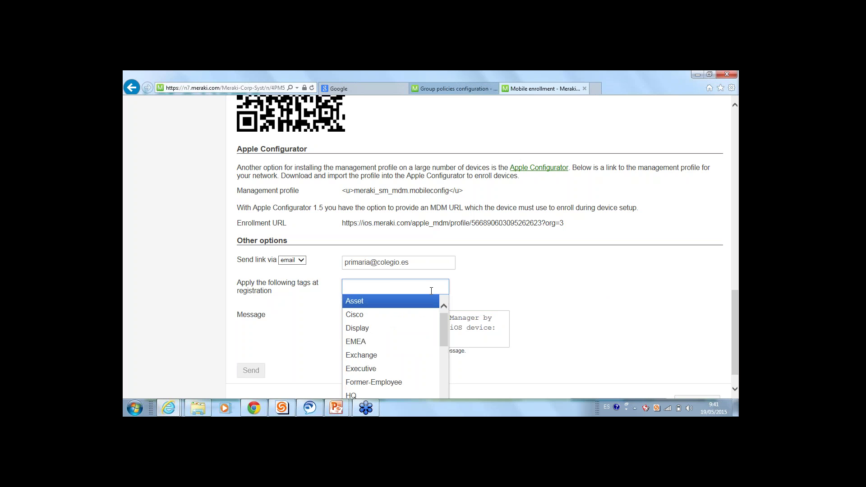
{"action": "type", "text": "primaria"}
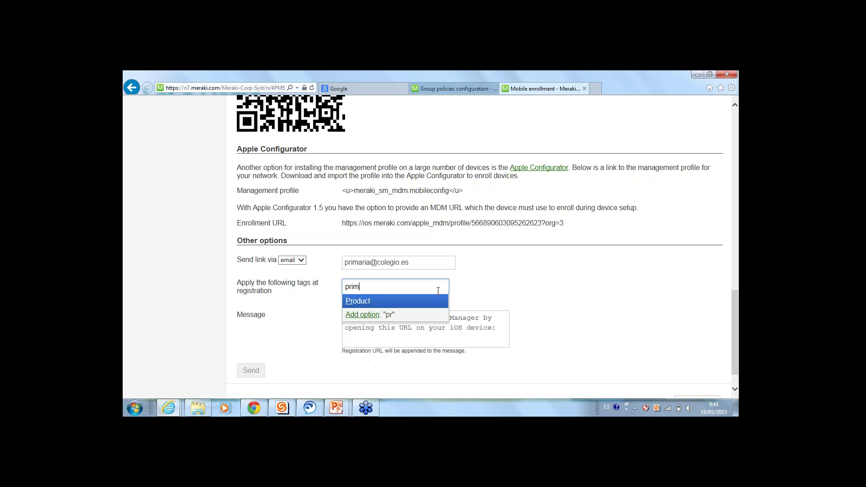
{"action": "left_click", "coordinate": [375, 315]}
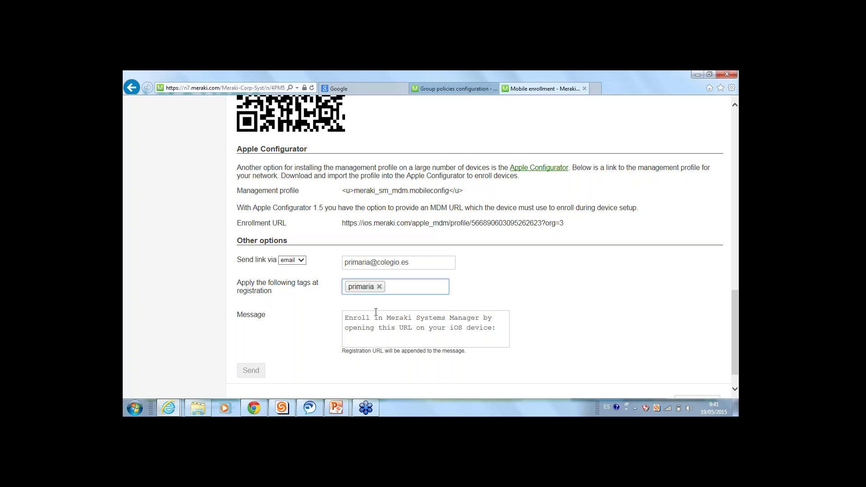
{"action": "type", "text": "malaga"}
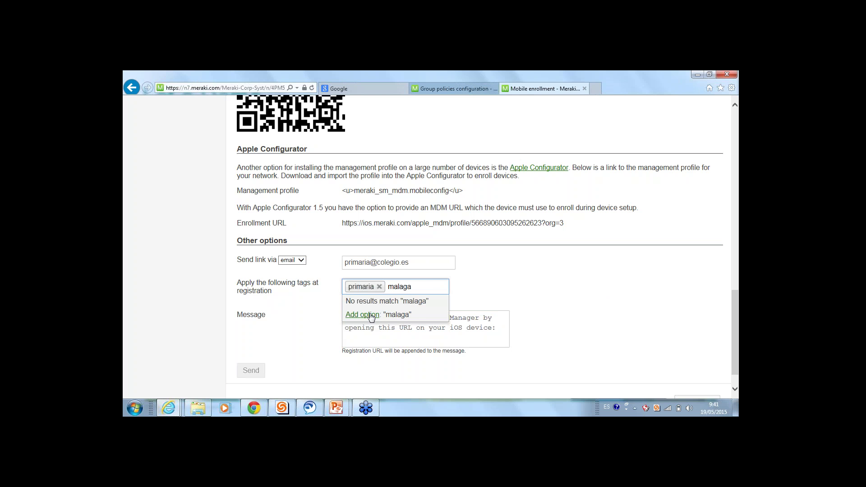
{"action": "left_click", "coordinate": [370, 316]}
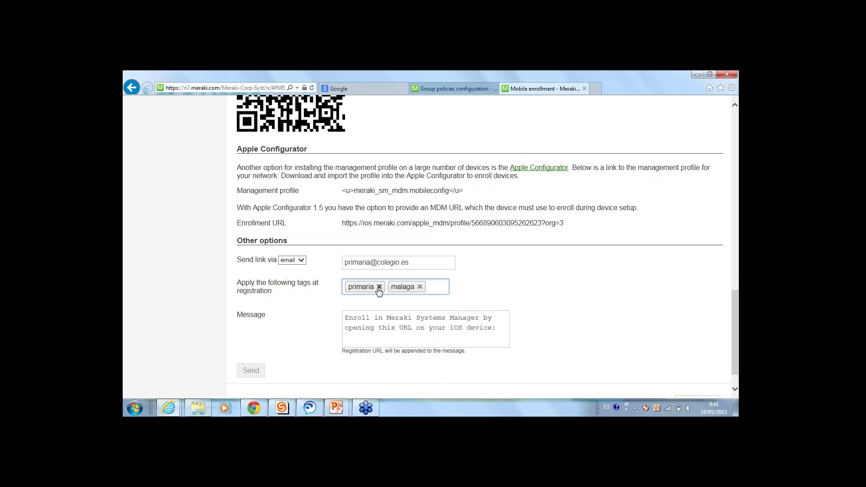
{"action": "scroll", "coordinate": [379, 291], "scroll_direction": "up", "scroll_amount": 20}
Open the Systems Manager client list and search it for 'primaria'
{"action": "mouse_move", "coordinate": [180, 155]}
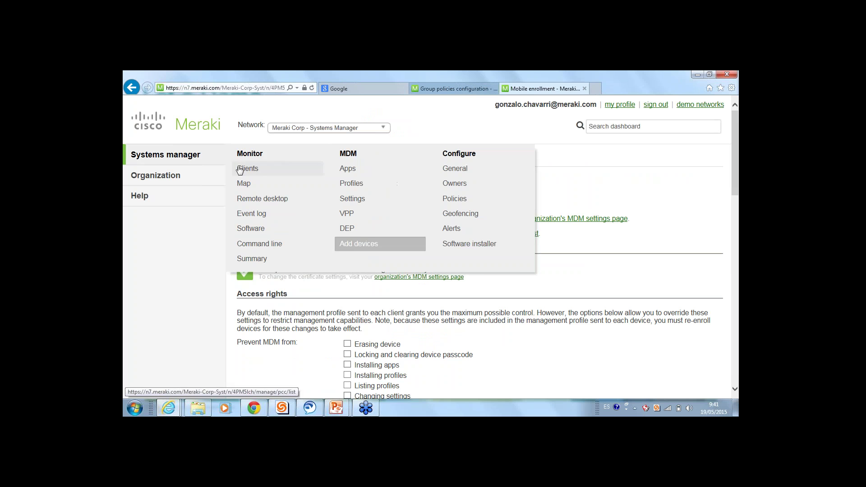
{"action": "left_click", "coordinate": [239, 169]}
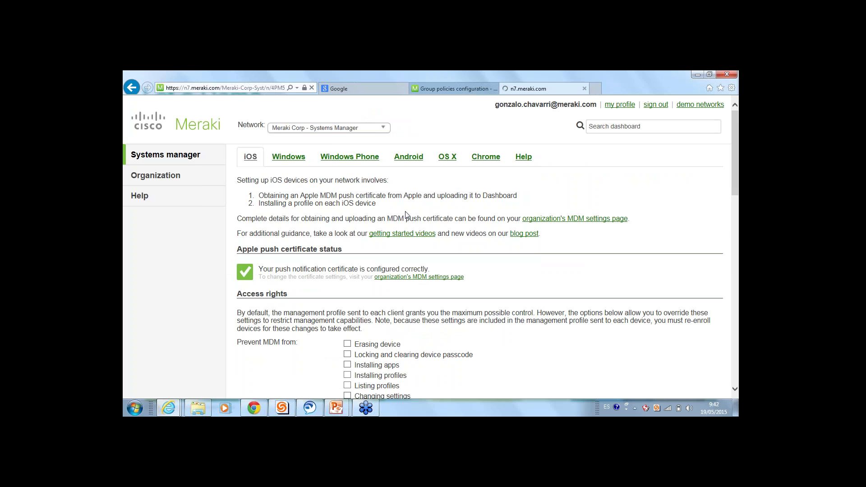
{"action": "left_click", "coordinate": [536, 167]}
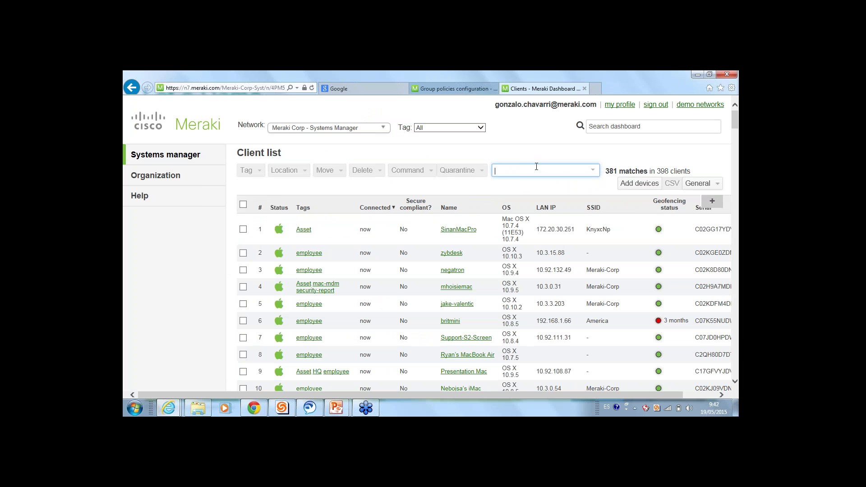
{"action": "type", "text": "primaria"}
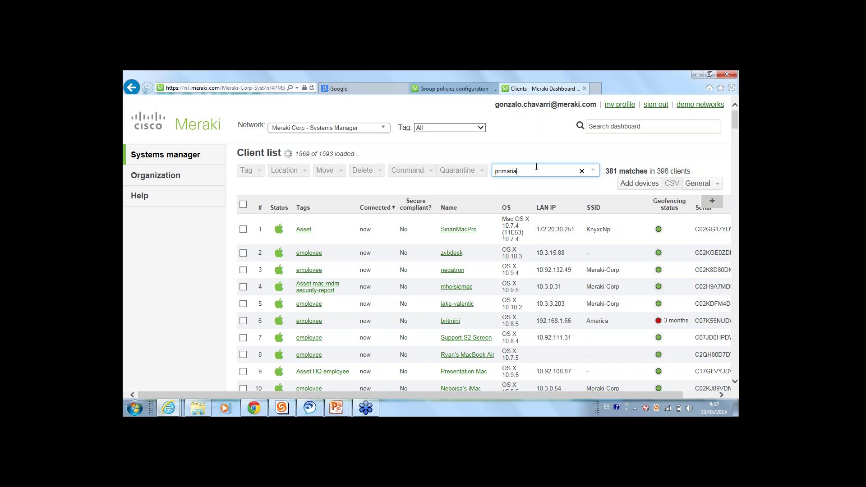
Replace the search with 'emplo' to show only employee clients
{"action": "double_click", "coordinate": [526, 171]}
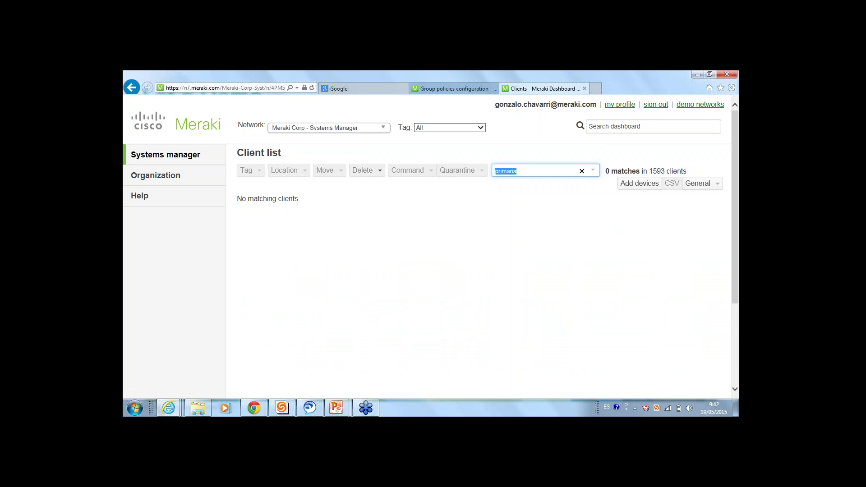
{"action": "key", "text": "BackSpace"}
{"action": "type", "text": "emplo"}
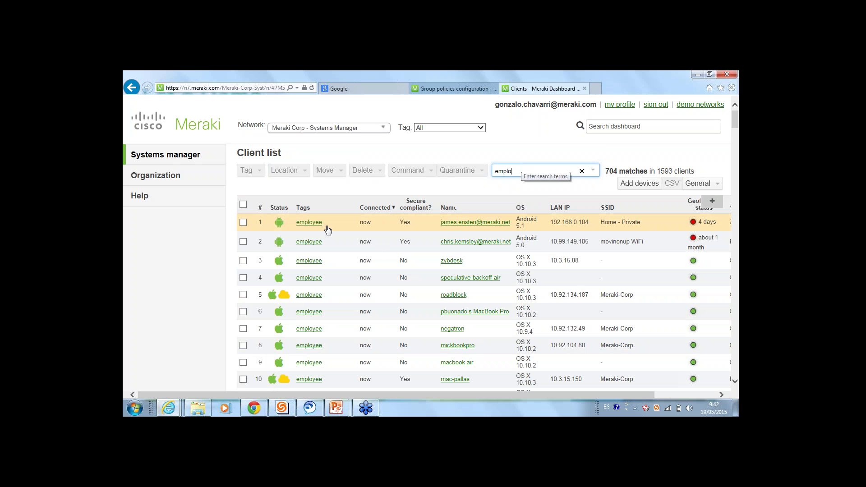
{"action": "mouse_move", "coordinate": [171, 156]}
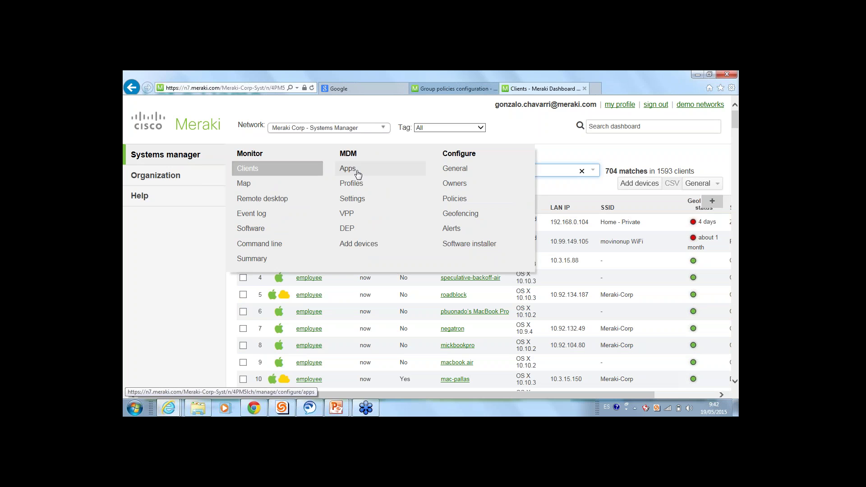
Go to the MDM Apps page and start adding a new iOS app
{"action": "left_click", "coordinate": [356, 171]}
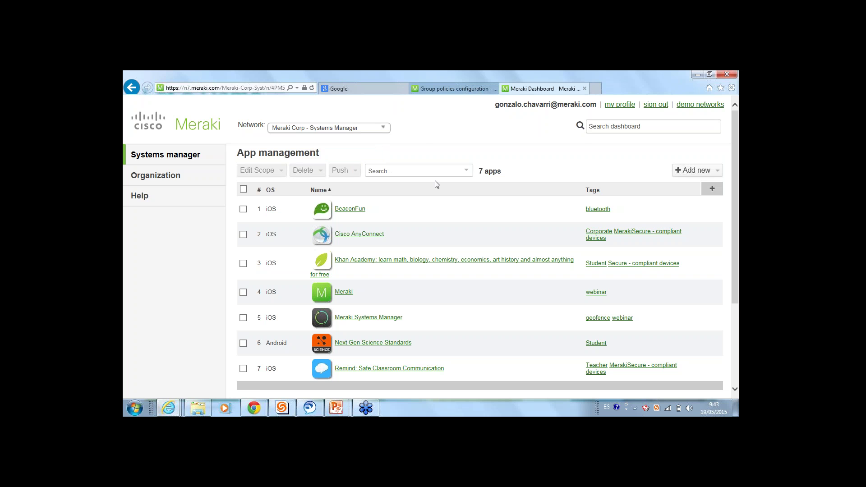
{"action": "left_click", "coordinate": [696, 170]}
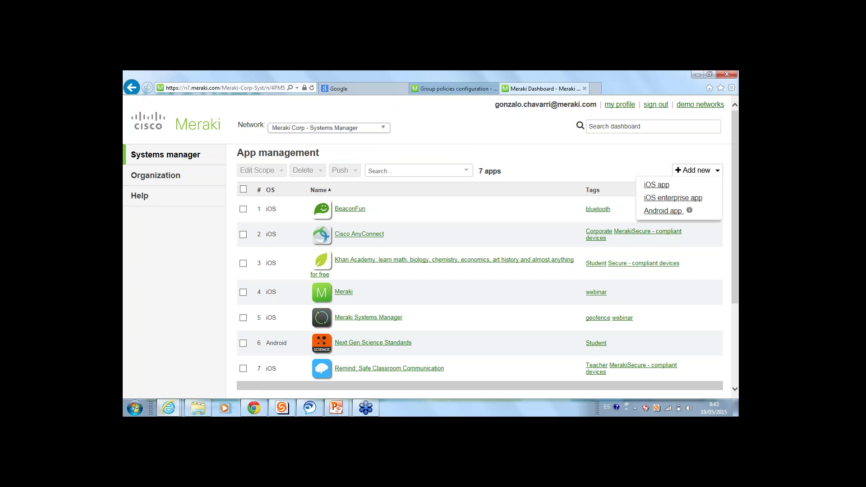
{"action": "left_click", "coordinate": [657, 185]}
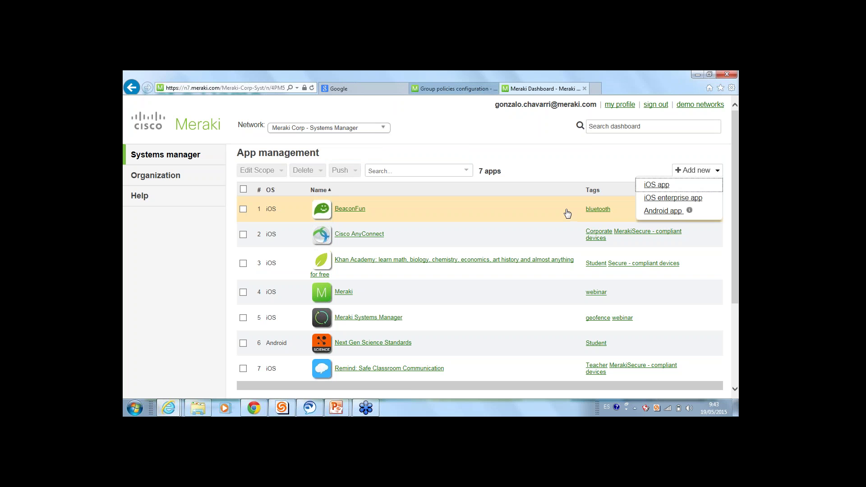
Set the app store country to Spain, search 'diccionario' and add the DRAE dictionary app
{"action": "left_click", "coordinate": [556, 156]}
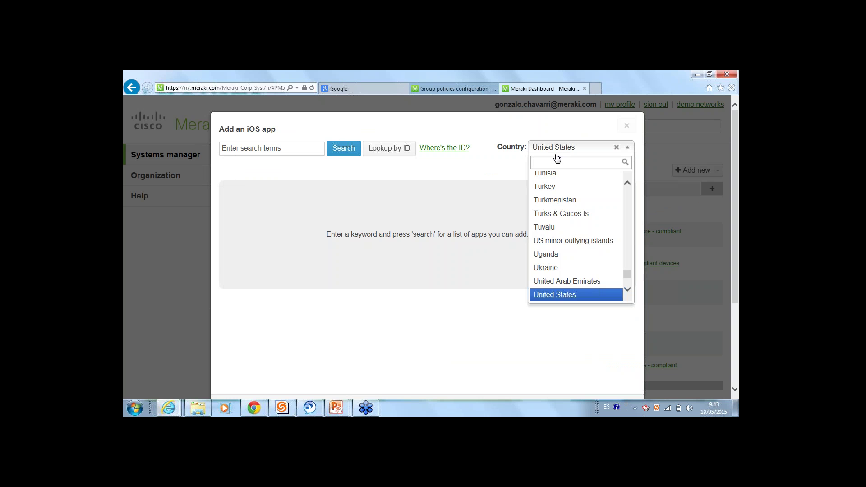
{"action": "scroll", "coordinate": [611, 254], "scroll_direction": "down", "scroll_amount": 3}
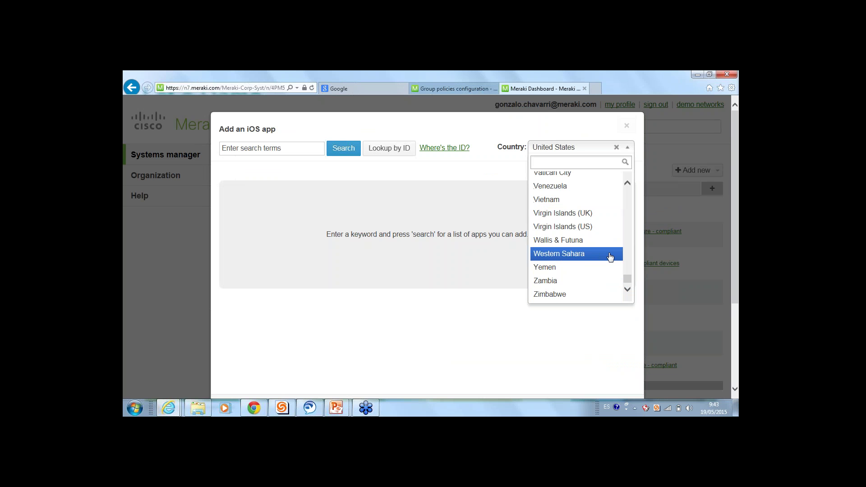
{"action": "type", "text": "spa"}
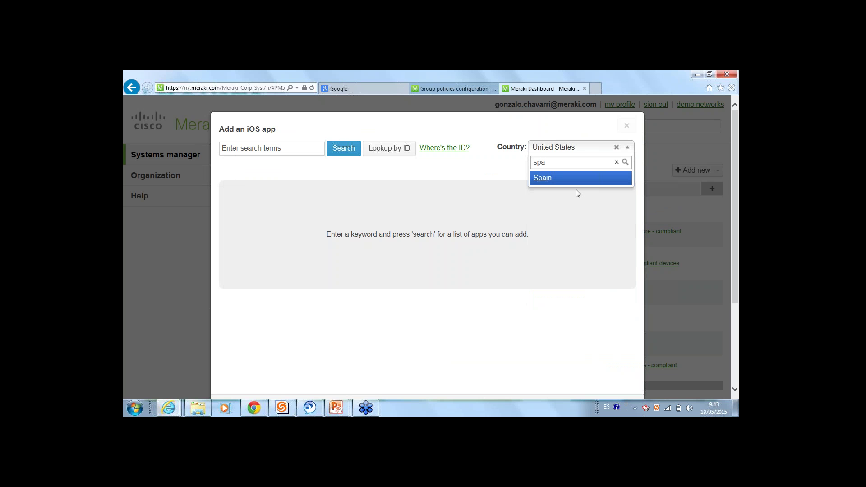
{"action": "left_click", "coordinate": [560, 183]}
{"action": "left_click", "coordinate": [287, 151]}
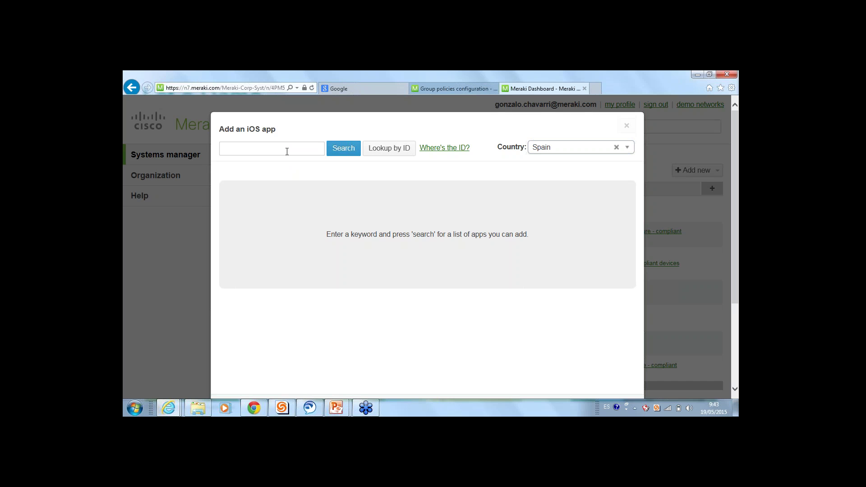
{"action": "type", "text": "diccionario"}
{"action": "left_click", "coordinate": [343, 148]}
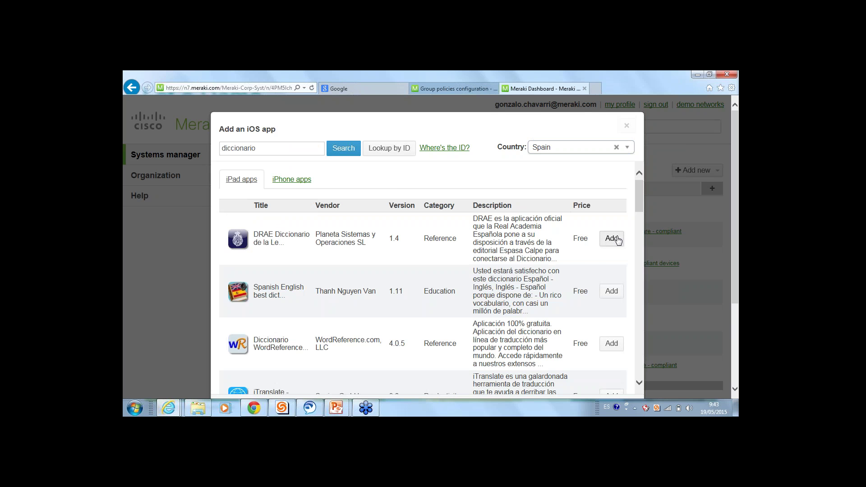
{"action": "left_click", "coordinate": [611, 239]}
Scope the app's installation to devices with the employee tag
{"action": "scroll", "coordinate": [324, 211], "scroll_direction": "down", "scroll_amount": 2}
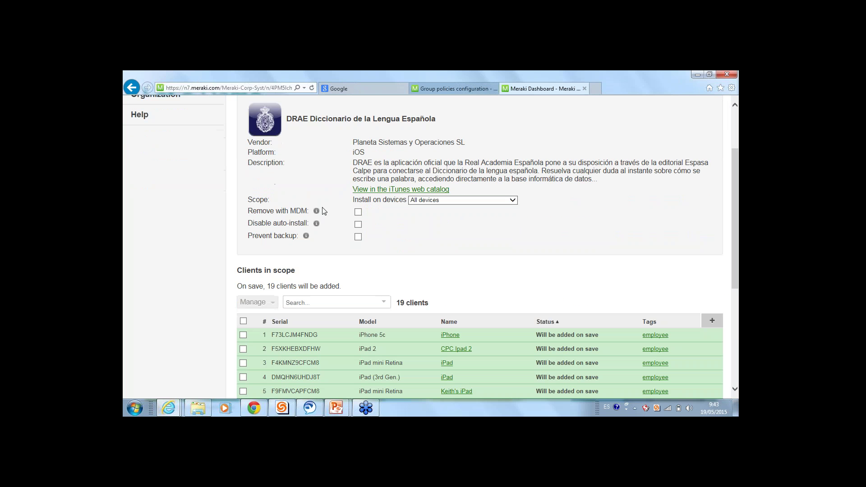
{"action": "scroll", "coordinate": [397, 310], "scroll_direction": "down", "scroll_amount": 4}
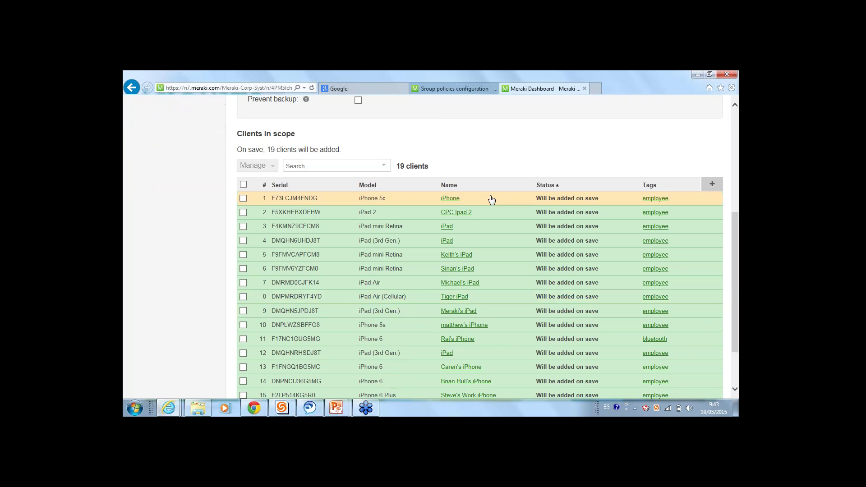
{"action": "scroll", "coordinate": [432, 252], "scroll_direction": "up", "scroll_amount": 6}
{"action": "scroll", "coordinate": [433, 252], "scroll_direction": "down", "scroll_amount": 2}
{"action": "left_click", "coordinate": [451, 191]}
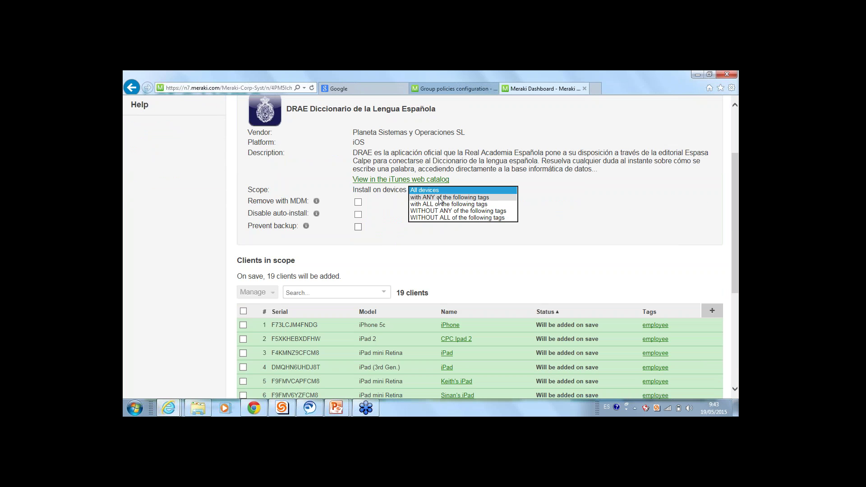
{"action": "left_click", "coordinate": [444, 197]}
{"action": "left_click", "coordinate": [450, 206]}
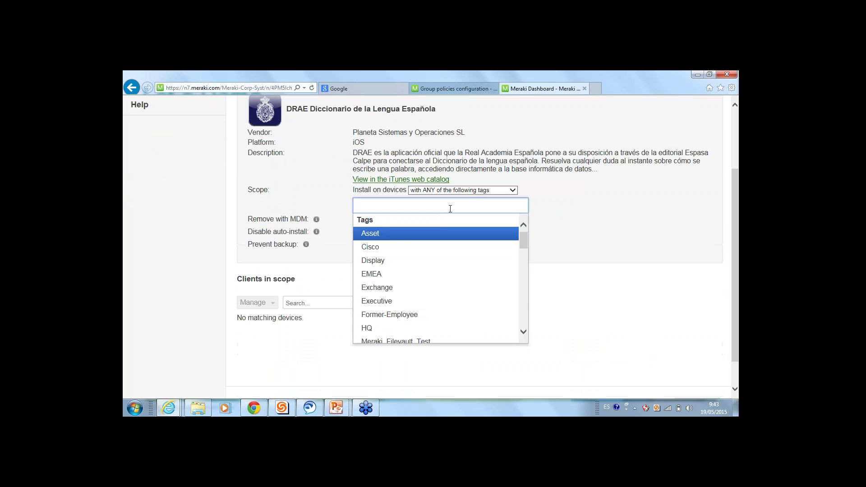
{"action": "type", "text": "employe"}
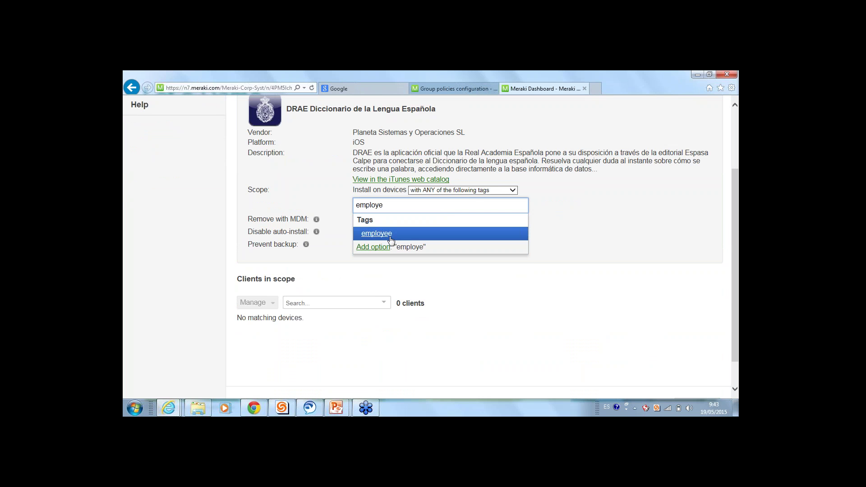
{"action": "left_click", "coordinate": [391, 240]}
Update/Reinstall the app on CPC Ipad 2, iPad mini Retina and iPad (3rd Gen.)
{"action": "scroll", "coordinate": [390, 242], "scroll_direction": "down", "scroll_amount": 2}
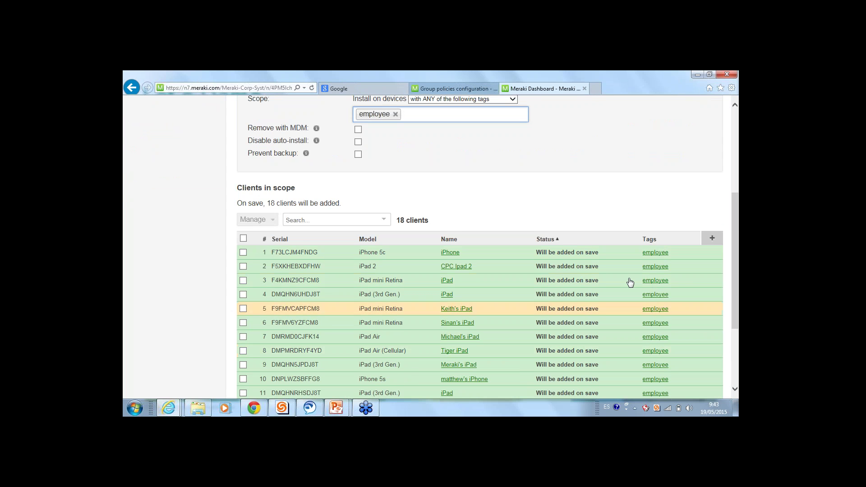
{"action": "scroll", "coordinate": [603, 257], "scroll_direction": "down", "scroll_amount": 3}
{"action": "scroll", "coordinate": [215, 201], "scroll_direction": "up", "scroll_amount": 1}
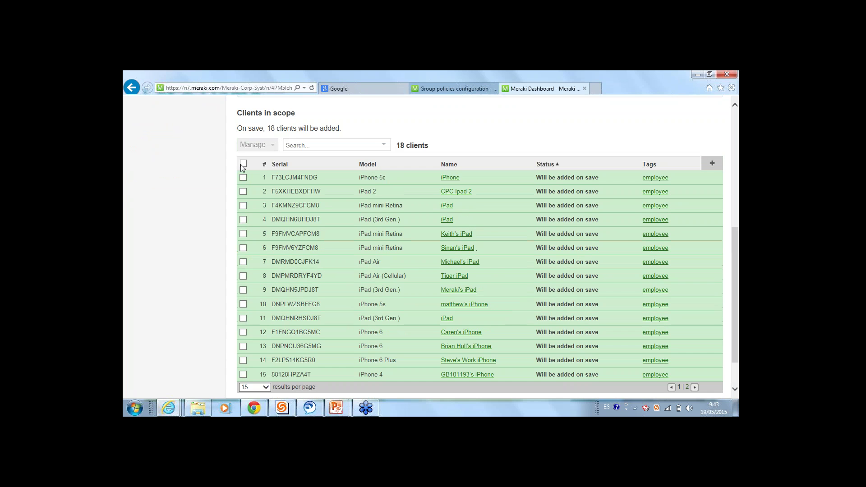
{"action": "left_click", "coordinate": [244, 164]}
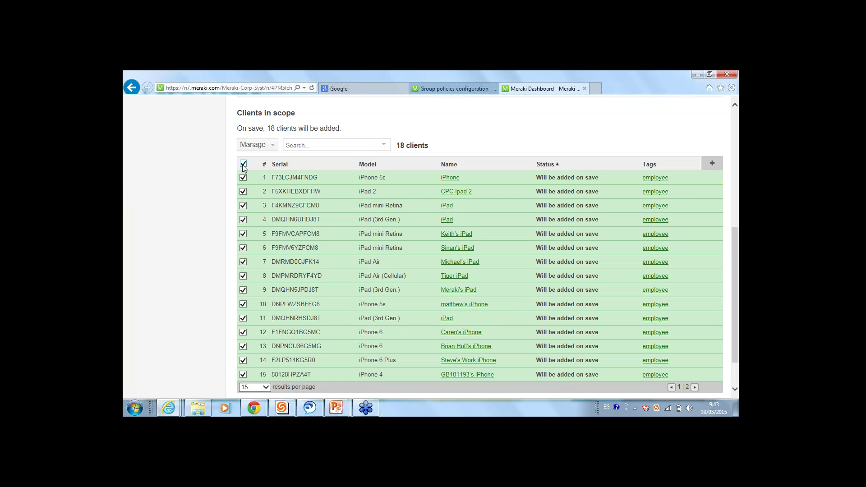
{"action": "left_click", "coordinate": [243, 163]}
{"action": "left_click", "coordinate": [243, 191]}
{"action": "left_click", "coordinate": [243, 205]}
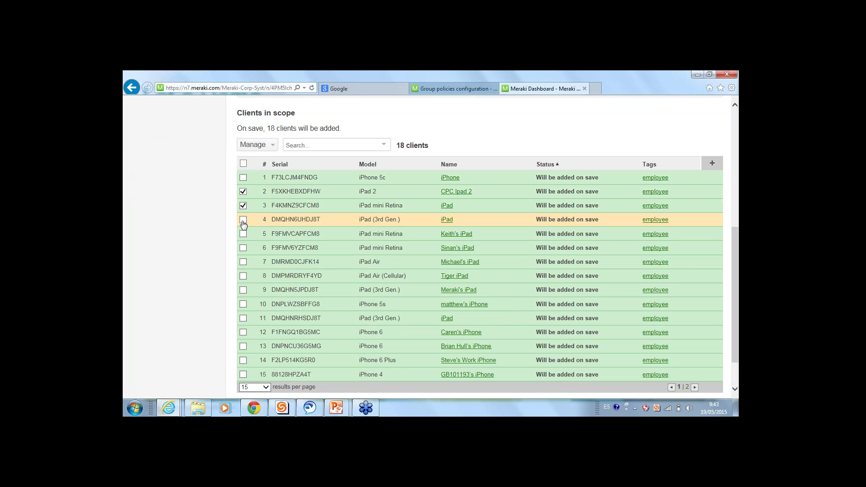
{"action": "left_click", "coordinate": [243, 220]}
{"action": "left_click", "coordinate": [254, 144]}
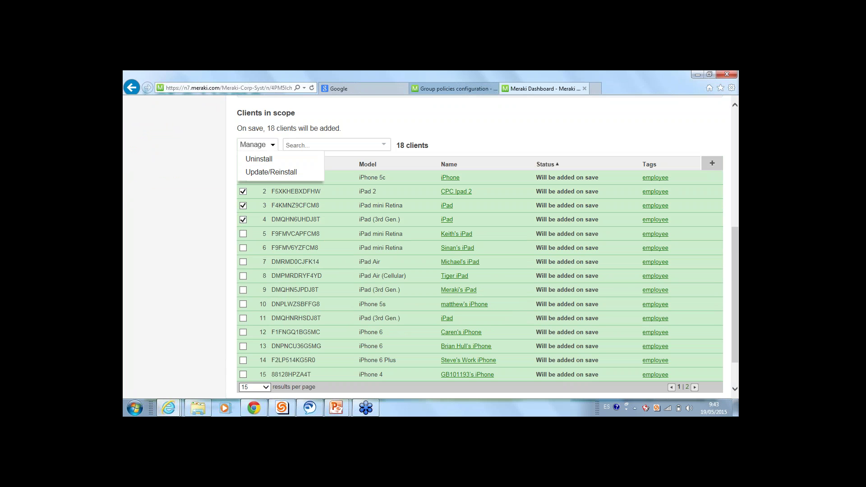
{"action": "left_click", "coordinate": [275, 172]}
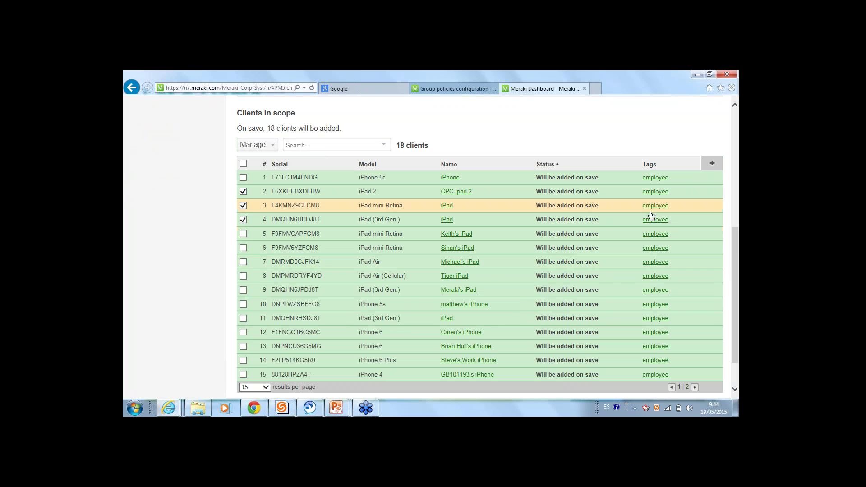
Go to the VPP page, confirming you want to leave the app page
{"action": "scroll", "coordinate": [547, 258], "scroll_direction": "up", "scroll_amount": 5}
{"action": "scroll", "coordinate": [361, 226], "scroll_direction": "up", "scroll_amount": 1}
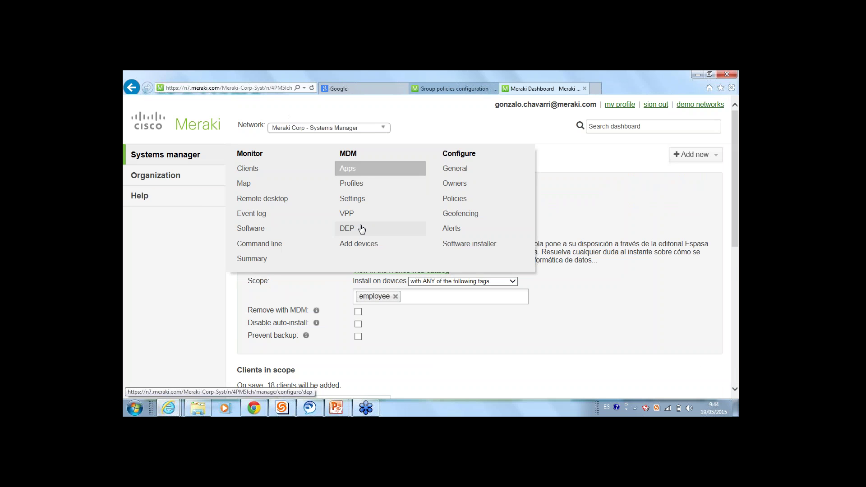
{"action": "left_click", "coordinate": [360, 221]}
{"action": "left_click", "coordinate": [408, 239]}
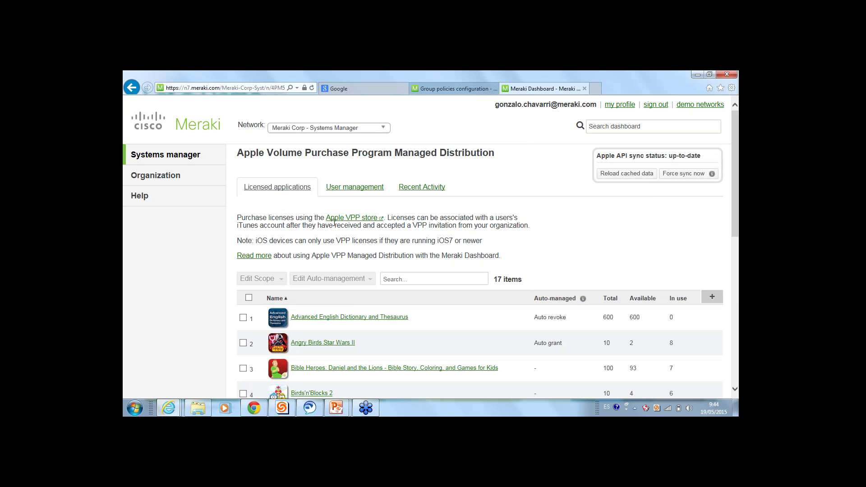
Review the list of VPP users under User management
{"action": "left_click", "coordinate": [357, 187]}
{"action": "scroll", "coordinate": [320, 266], "scroll_direction": "down", "scroll_amount": 4}
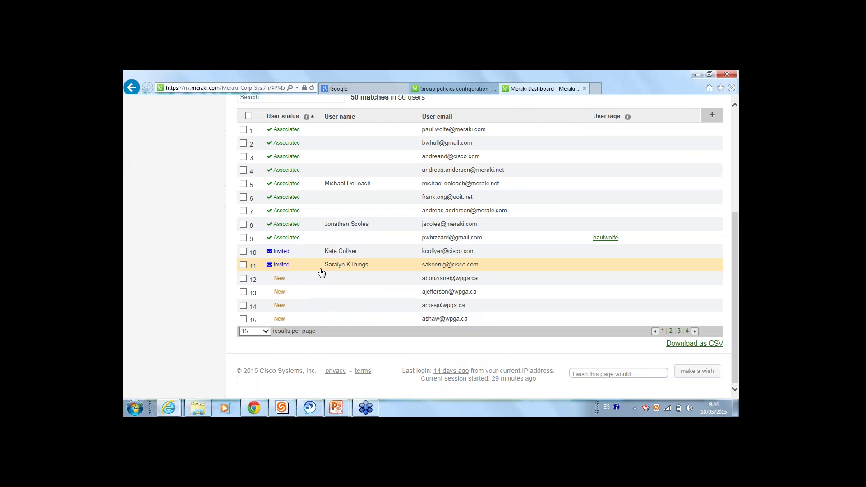
{"action": "scroll", "coordinate": [321, 272], "scroll_direction": "up", "scroll_amount": 4}
{"action": "scroll", "coordinate": [285, 301], "scroll_direction": "down", "scroll_amount": 3}
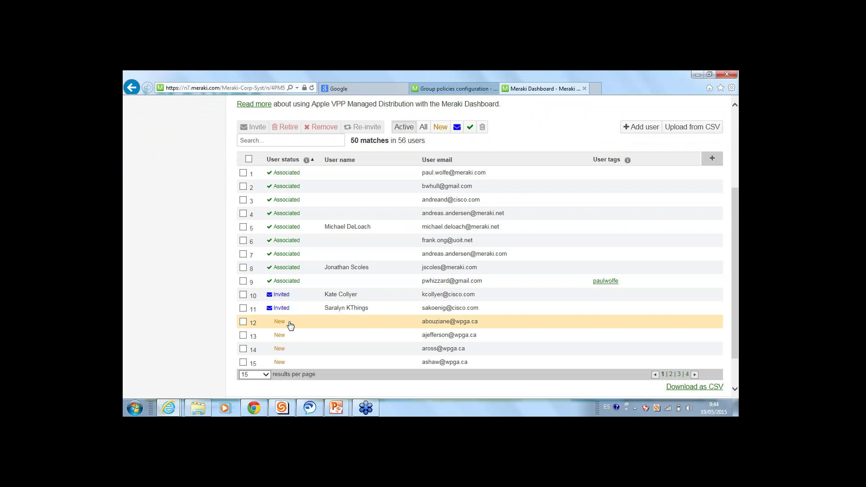
{"action": "scroll", "coordinate": [296, 296], "scroll_direction": "up", "scroll_amount": 1}
{"action": "scroll", "coordinate": [295, 296], "scroll_direction": "up", "scroll_amount": 3}
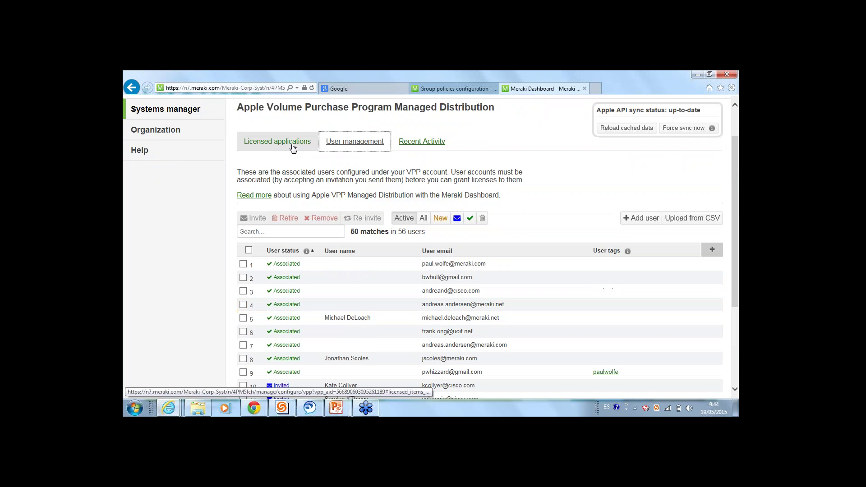
Back in Licensed applications, open Advanced English Dictionary and Thesaurus with 600 licences
{"action": "left_click", "coordinate": [290, 145]}
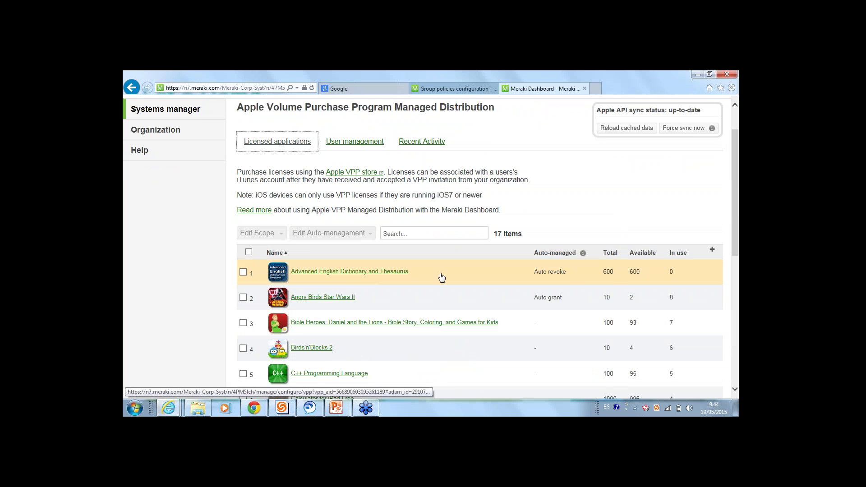
{"action": "left_click_drag", "start_coordinate": [600, 272], "coordinate": [616, 277]}
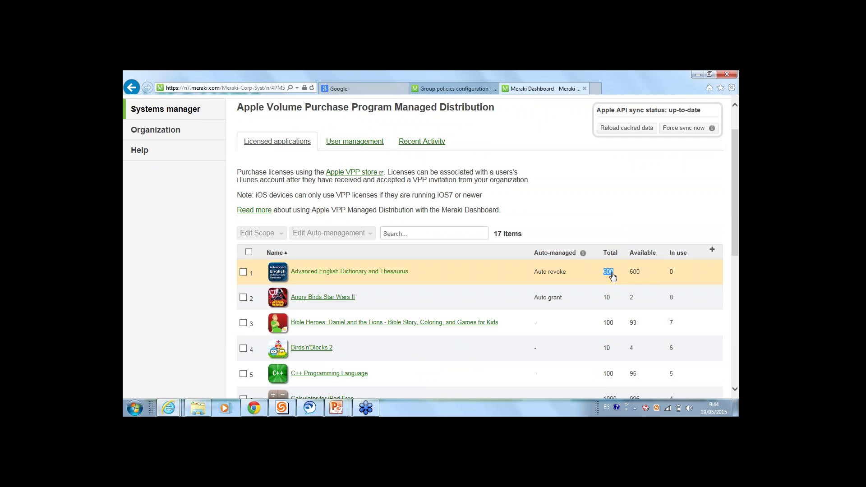
{"action": "left_click_drag", "start_coordinate": [643, 272], "coordinate": [669, 279]}
{"action": "left_click", "coordinate": [316, 271]}
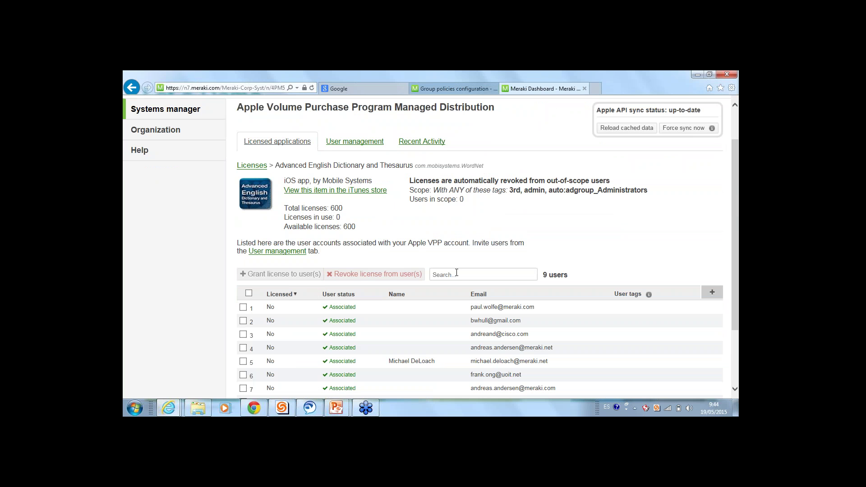
Select the first and sixth associated users in the licence user table
{"action": "left_click", "coordinate": [242, 309]}
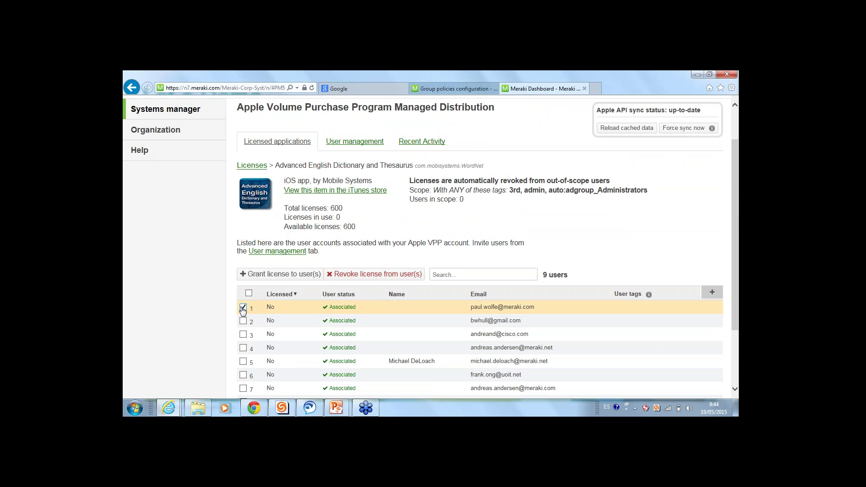
{"action": "scroll", "coordinate": [243, 308], "scroll_direction": "down", "scroll_amount": 2}
{"action": "left_click", "coordinate": [242, 291]}
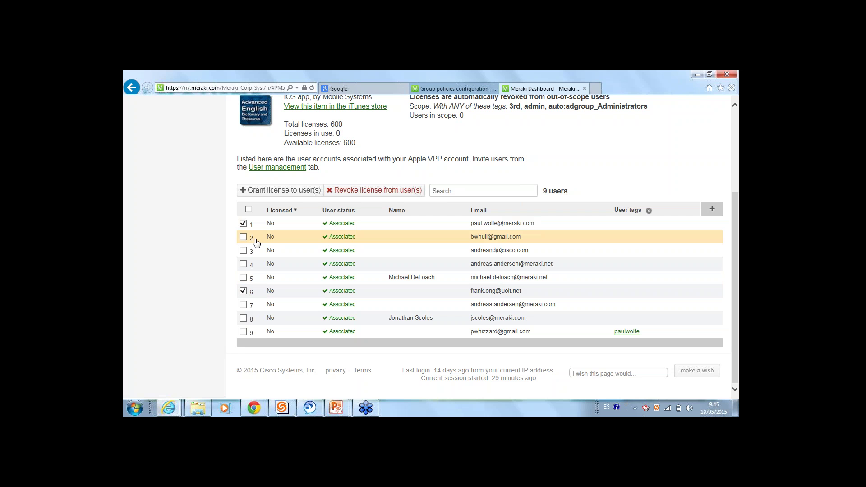
{"action": "scroll", "coordinate": [256, 243], "scroll_direction": "up", "scroll_amount": 3}
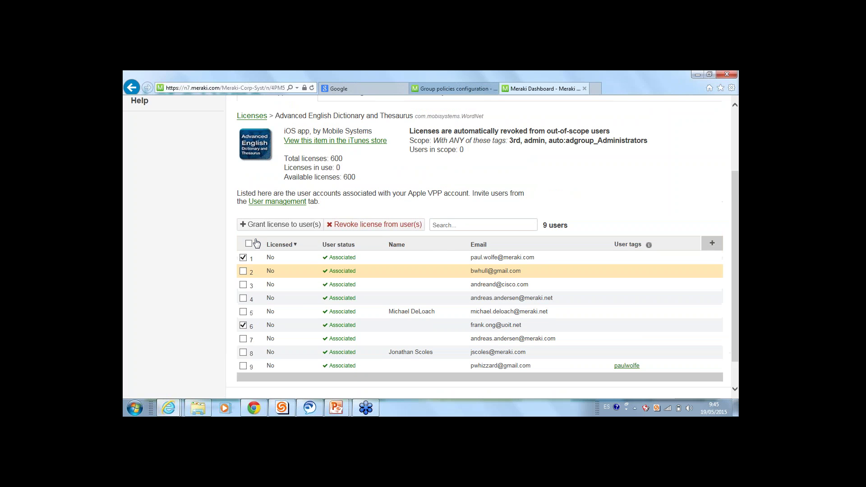
{"action": "mouse_move", "coordinate": [152, 158]}
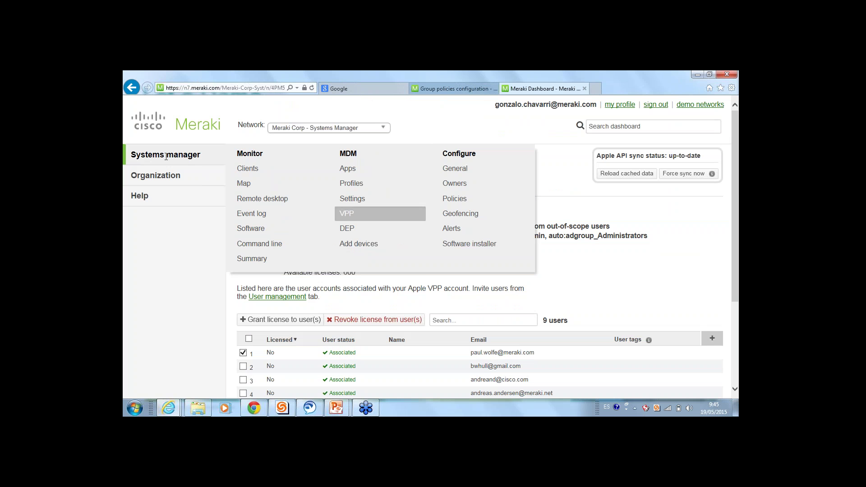
Open the DEP page listing 641 employee-tagged iOS devices
{"action": "left_click", "coordinate": [347, 228]}
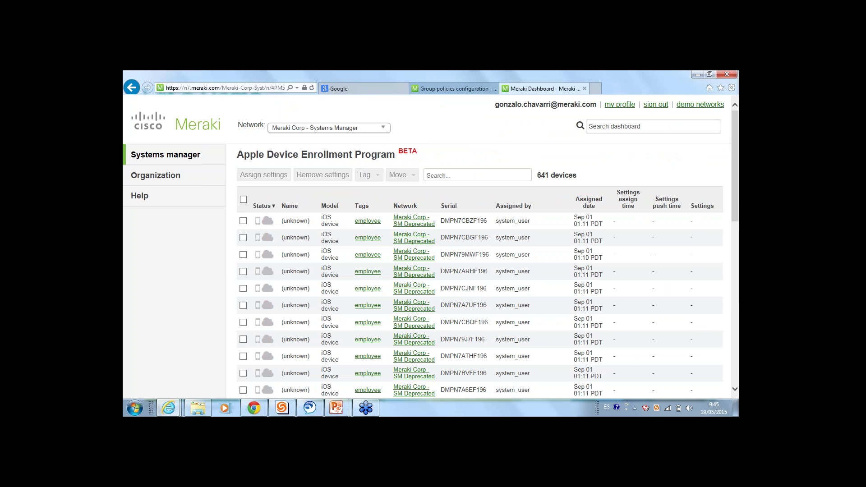
{"action": "scroll", "coordinate": [374, 224], "scroll_direction": "down", "scroll_amount": 1}
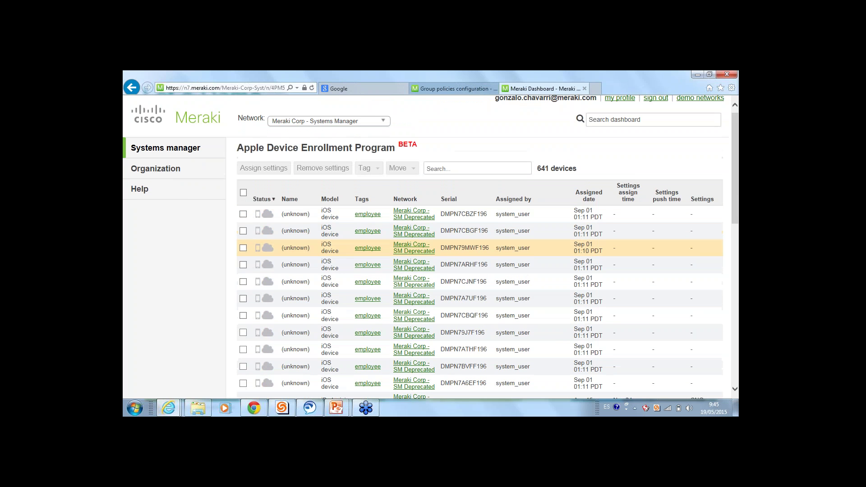
{"action": "scroll", "coordinate": [374, 248], "scroll_direction": "up", "scroll_amount": 1}
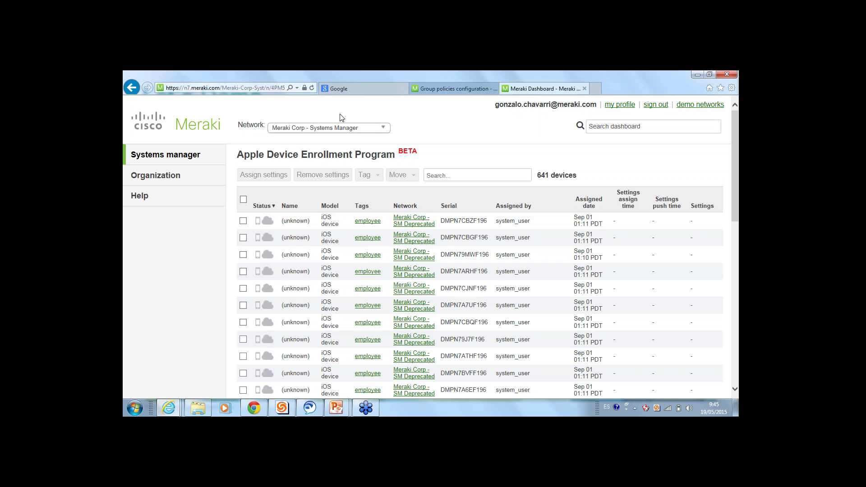
{"action": "left_click_drag", "start_coordinate": [402, 162], "coordinate": [265, 153]}
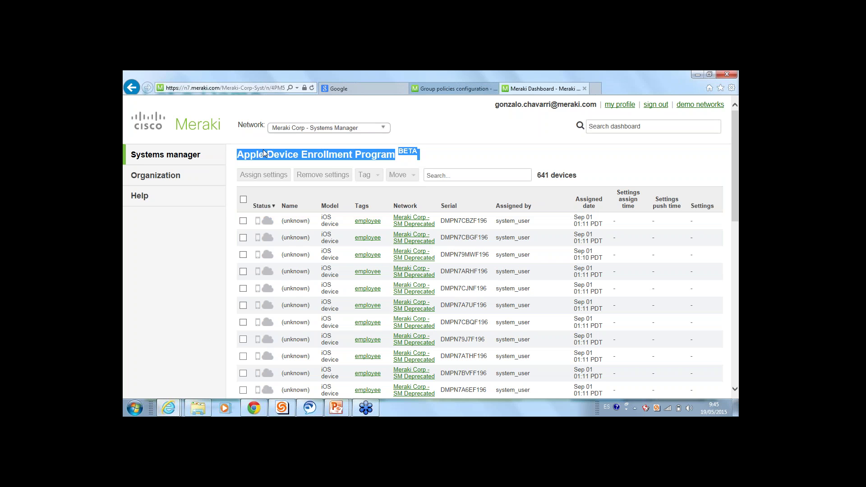
{"action": "left_click", "coordinate": [455, 135]}
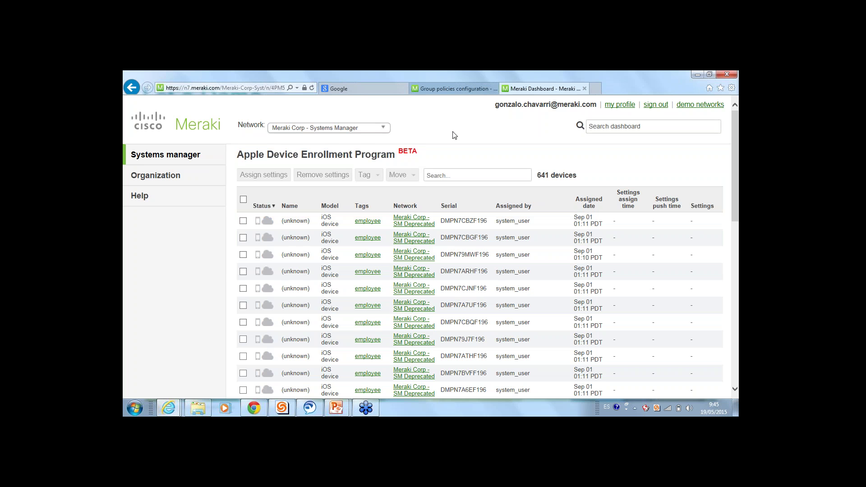
{"action": "mouse_move", "coordinate": [188, 152]}
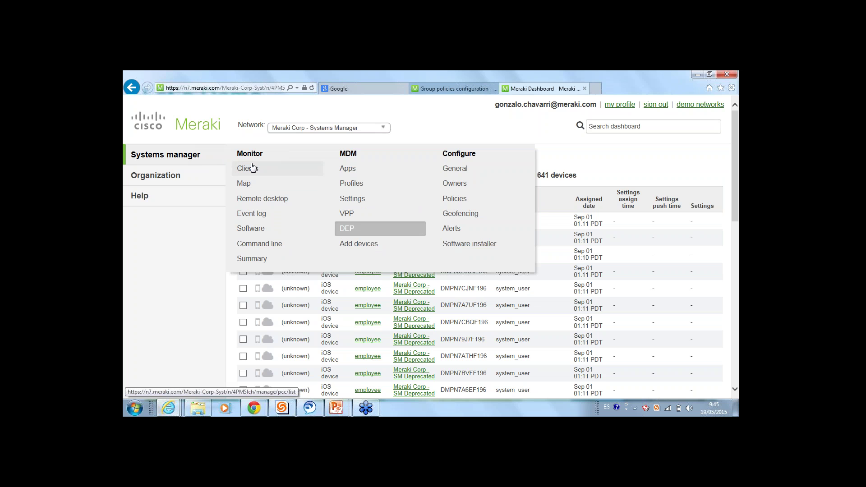
Open the Student profile, confirm its scope is the Student tag, then go to MDM Settings
{"action": "mouse_move", "coordinate": [155, 175]}
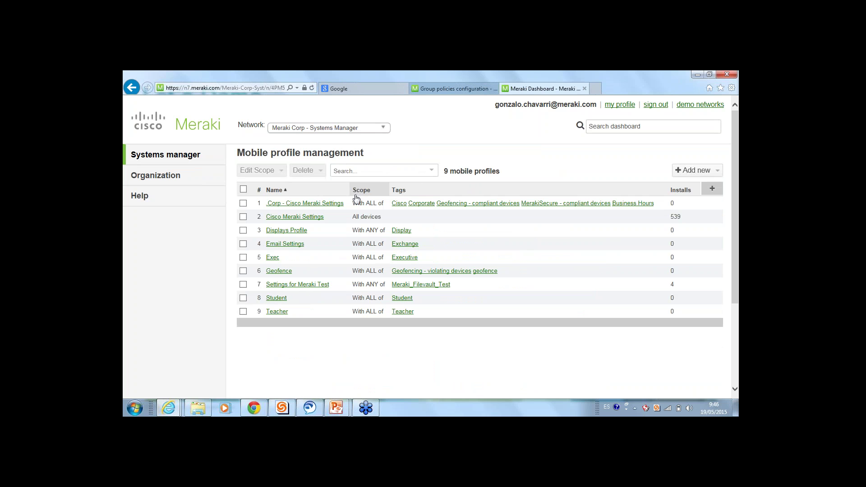
{"action": "left_click", "coordinate": [285, 299]}
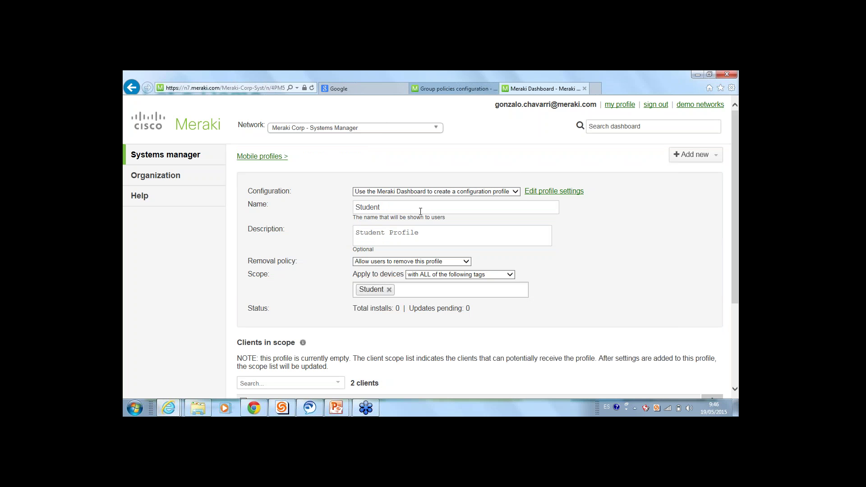
{"action": "left_click_drag", "start_coordinate": [420, 211], "coordinate": [347, 207]}
{"action": "left_click_drag", "start_coordinate": [350, 274], "coordinate": [394, 274]}
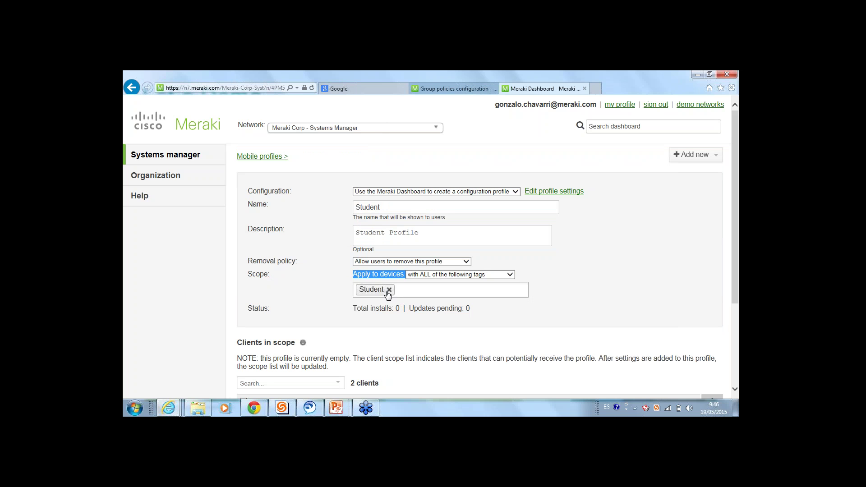
{"action": "left_click", "coordinate": [394, 293]}
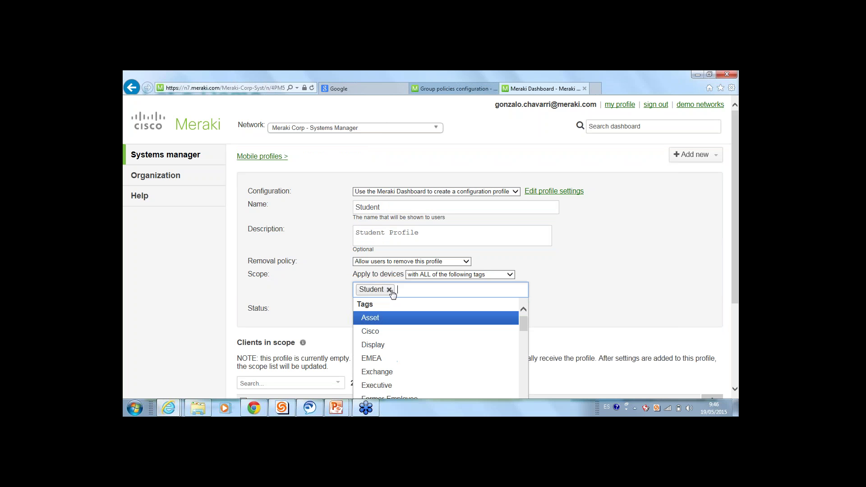
{"action": "left_click", "coordinate": [598, 265]}
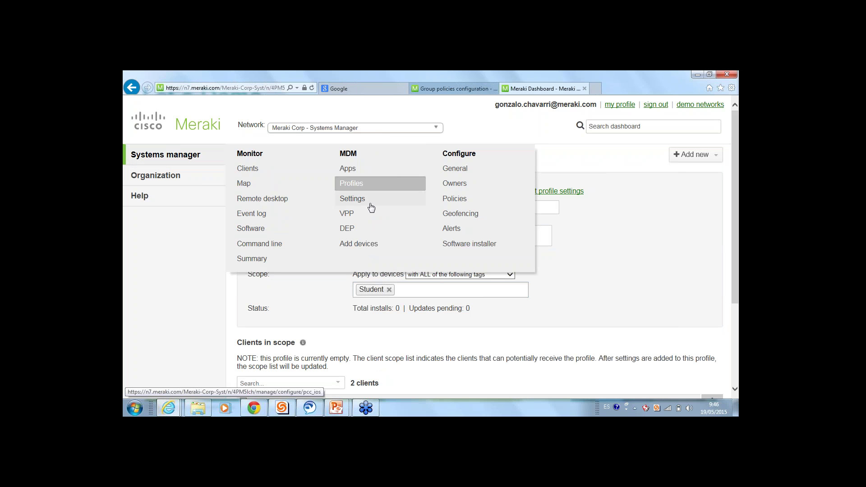
{"action": "left_click", "coordinate": [359, 200]}
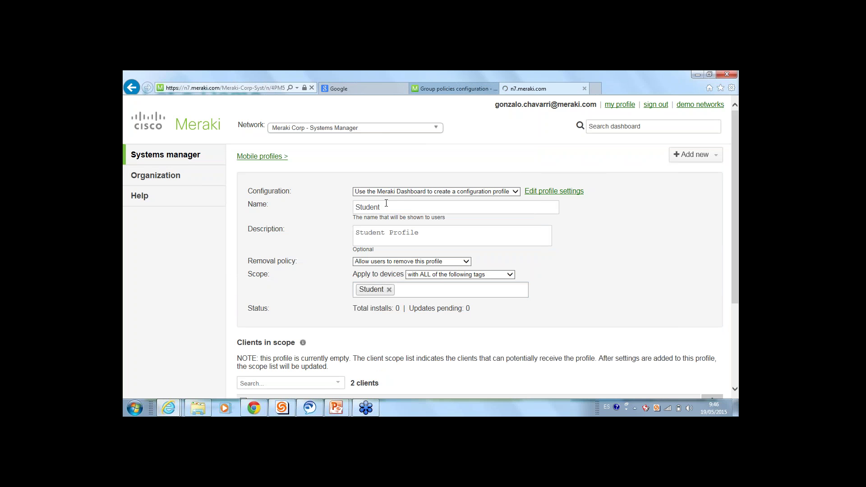
For the Student profile, enforce restrictions and disallow camera use and screen capture
{"action": "left_click_drag", "start_coordinate": [383, 207], "coordinate": [298, 217]}
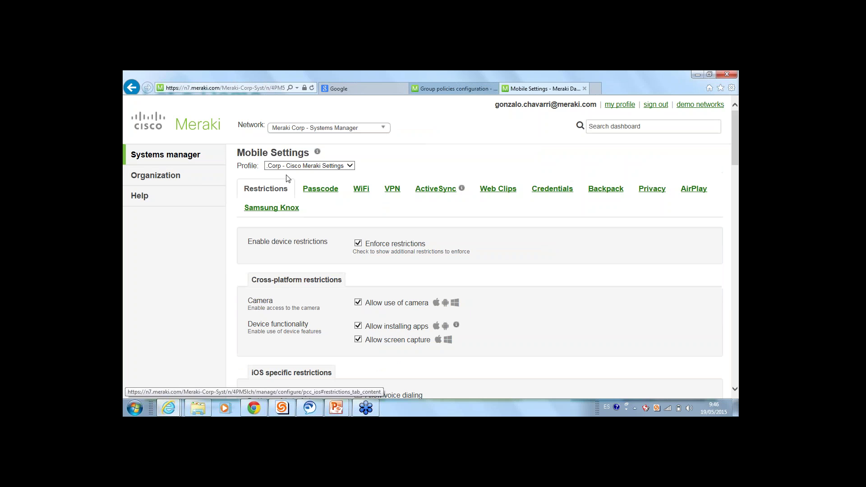
{"action": "left_click", "coordinate": [313, 166]}
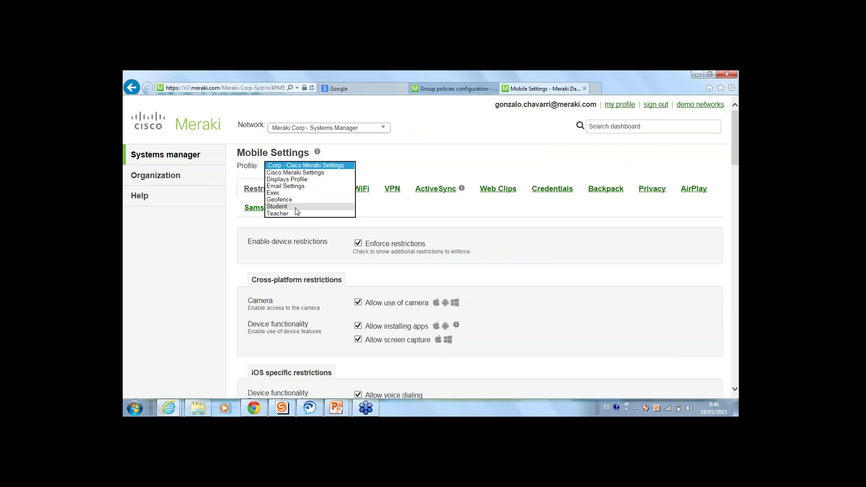
{"action": "left_click", "coordinate": [293, 206]}
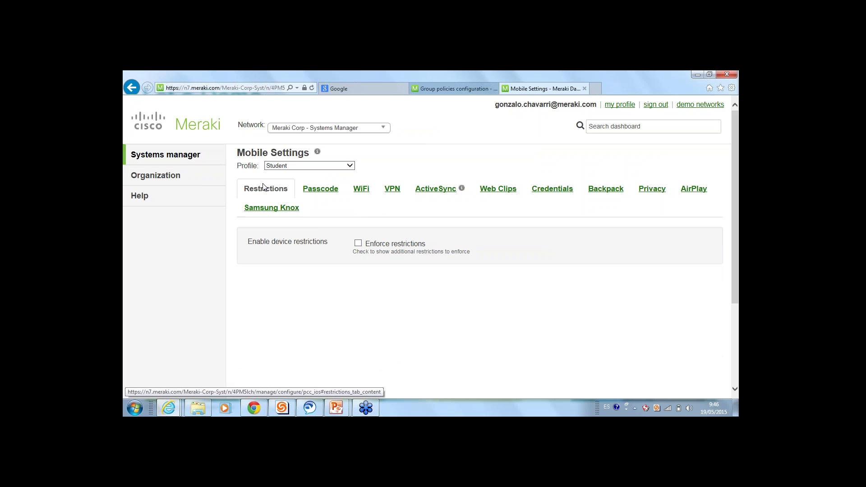
{"action": "left_click", "coordinate": [358, 244]}
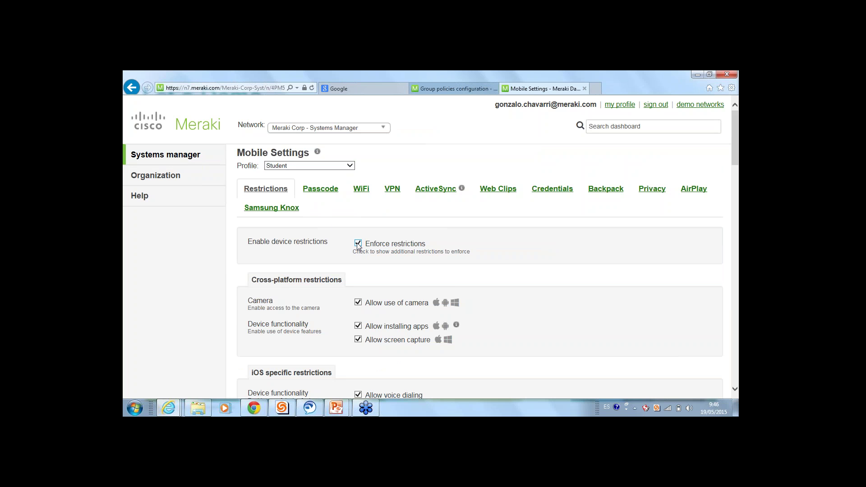
{"action": "scroll", "coordinate": [358, 245], "scroll_direction": "down", "scroll_amount": 2}
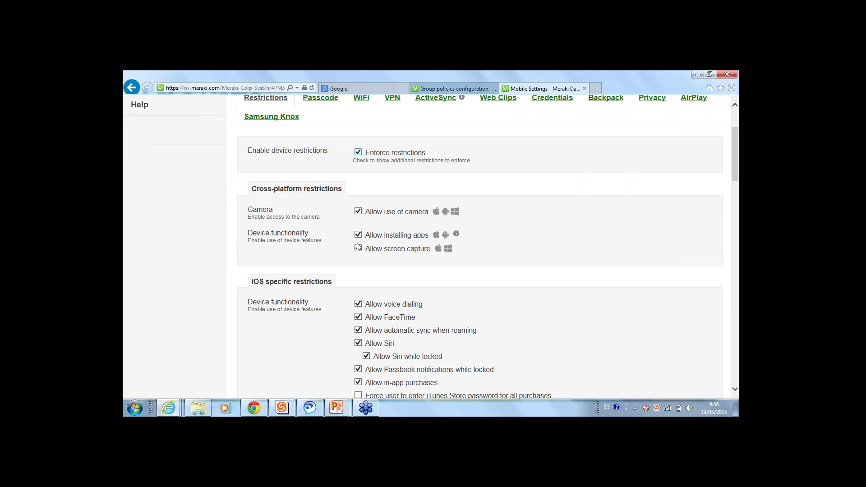
{"action": "left_click", "coordinate": [358, 211]}
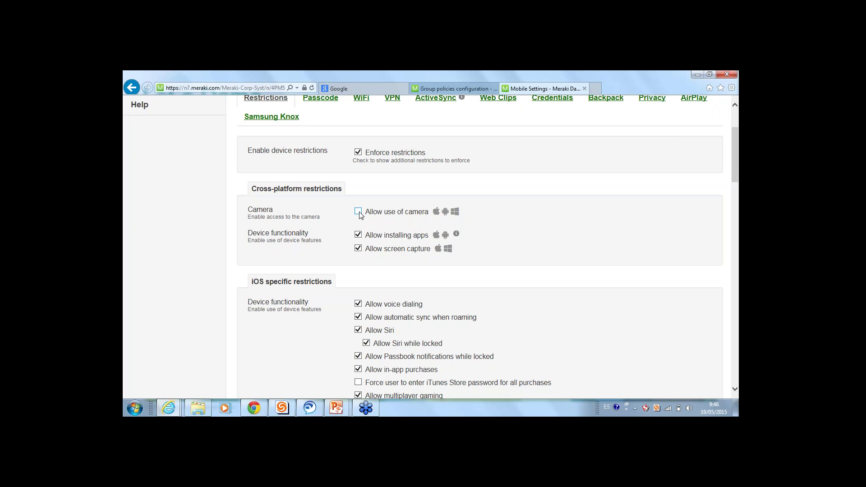
{"action": "left_click", "coordinate": [359, 235]}
{"action": "left_click", "coordinate": [359, 234]}
{"action": "mouse_move", "coordinate": [456, 234]}
{"action": "left_click", "coordinate": [358, 249]}
Add Safari and Maps to the Allowed Single App Mode apps
{"action": "scroll", "coordinate": [429, 203], "scroll_direction": "down", "scroll_amount": 3}
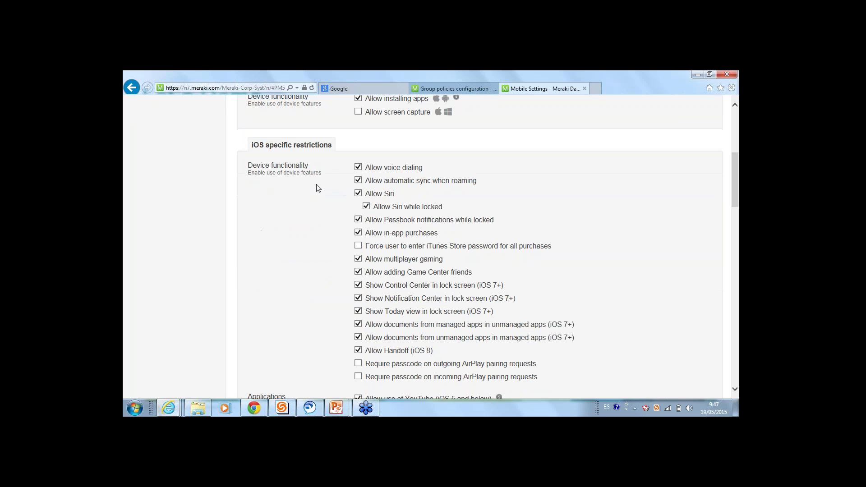
{"action": "triple_click", "coordinate": [319, 140]}
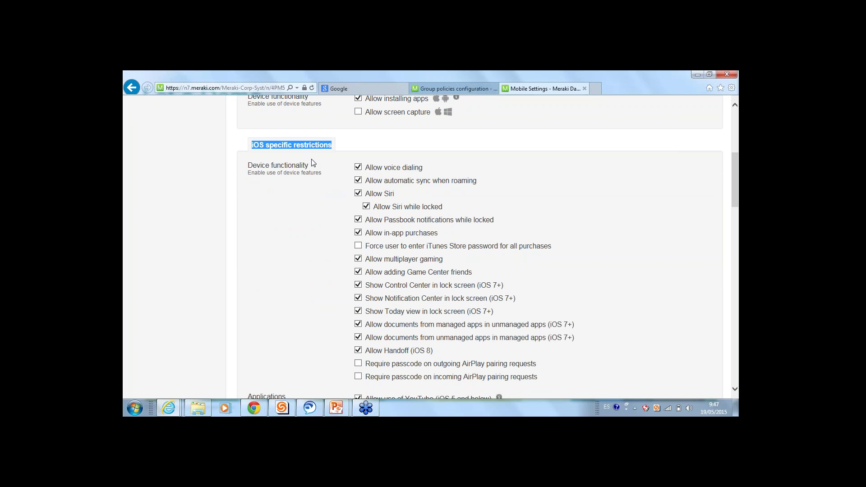
{"action": "scroll", "coordinate": [318, 154], "scroll_direction": "down", "scroll_amount": 5}
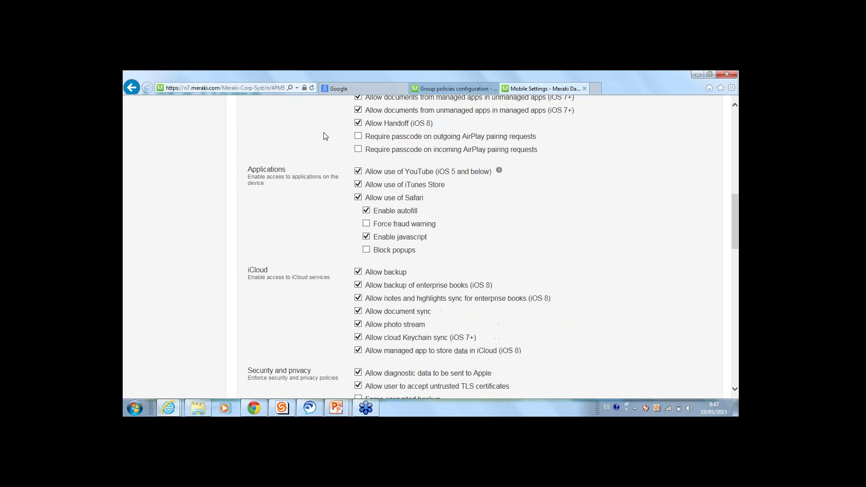
{"action": "scroll", "coordinate": [326, 136], "scroll_direction": "down", "scroll_amount": 10}
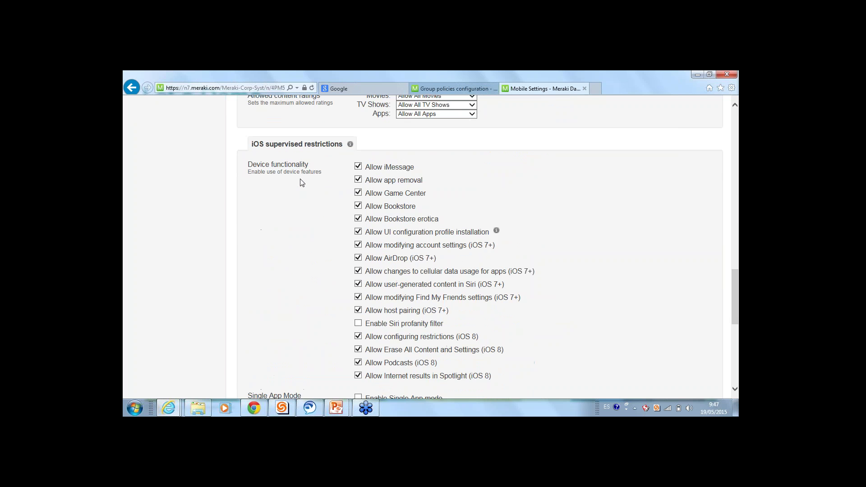
{"action": "scroll", "coordinate": [302, 182], "scroll_direction": "down", "scroll_amount": 3}
{"action": "left_click", "coordinate": [386, 290]}
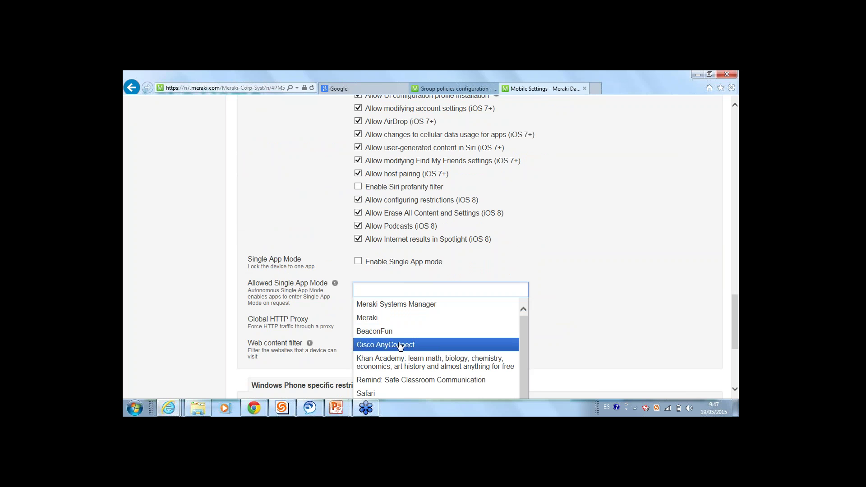
{"action": "scroll", "coordinate": [397, 361], "scroll_direction": "down", "scroll_amount": 1}
{"action": "left_click", "coordinate": [396, 379]}
{"action": "left_click", "coordinate": [413, 293]}
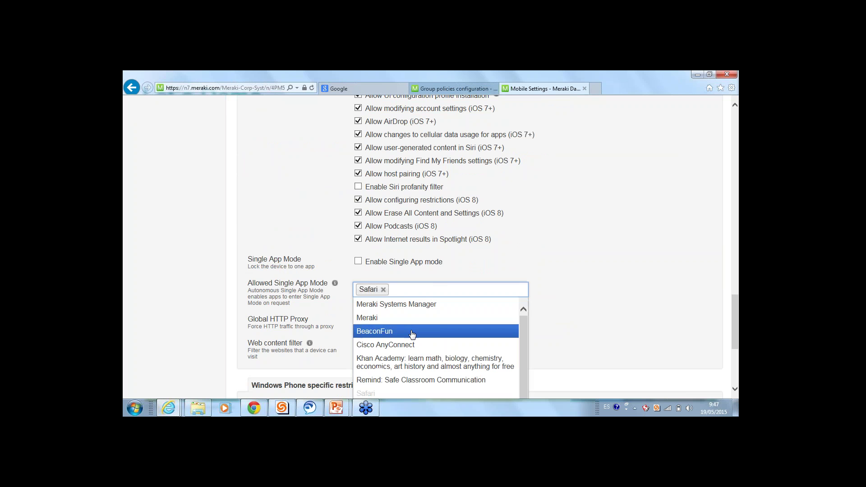
{"action": "type", "text": "ma"}
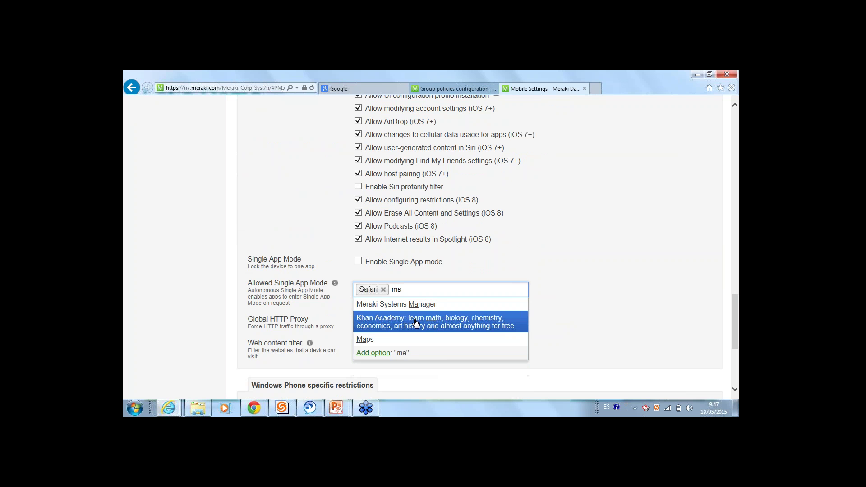
{"action": "left_click", "coordinate": [402, 340]}
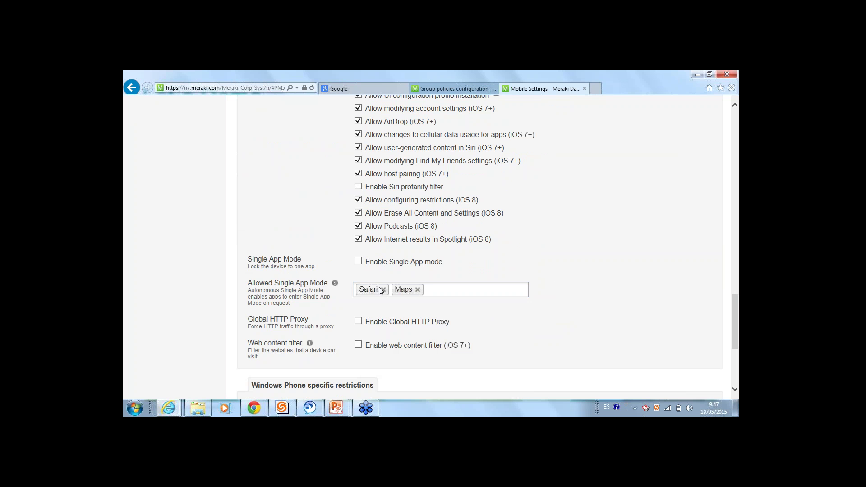
Enable Single App mode locked to Meraki Systems Manager
{"action": "left_click", "coordinate": [358, 262]}
{"action": "left_click", "coordinate": [447, 276]}
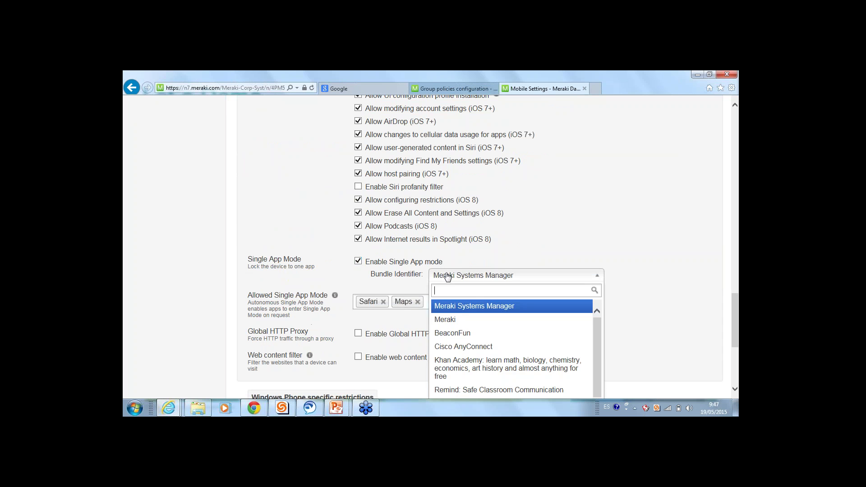
{"action": "left_click", "coordinate": [451, 279]}
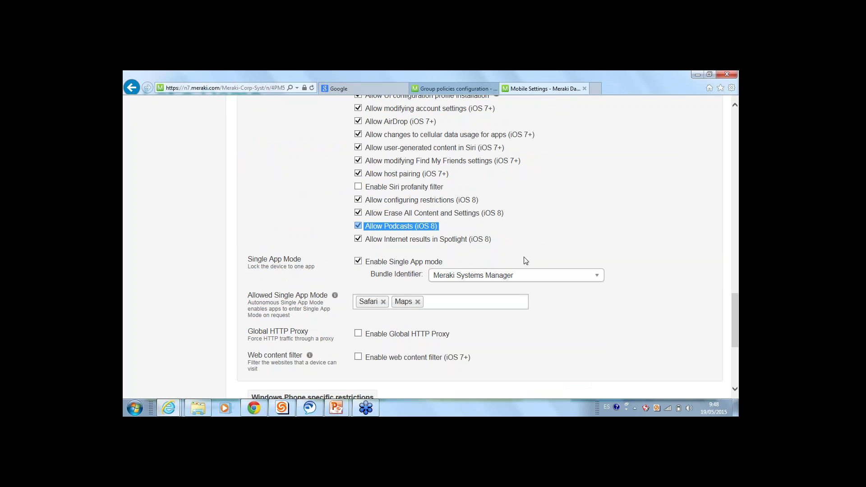
{"action": "scroll", "coordinate": [526, 261], "scroll_direction": "down", "scroll_amount": 3}
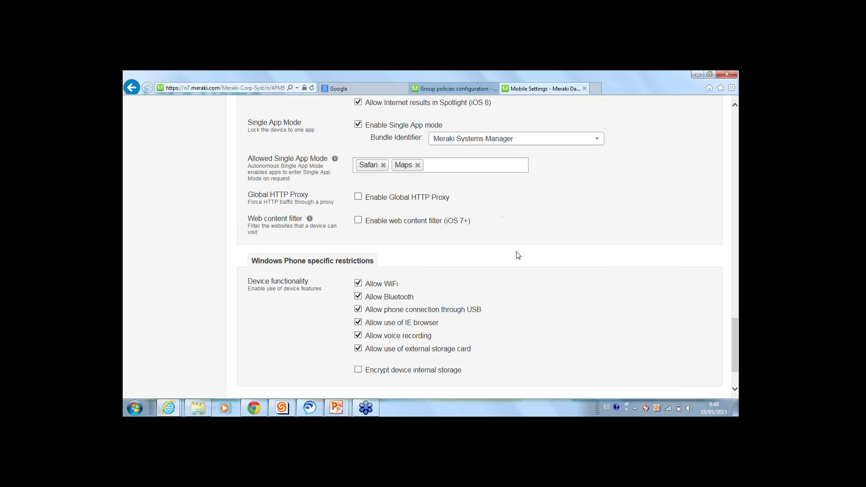
{"action": "scroll", "coordinate": [385, 229], "scroll_direction": "down", "scroll_amount": 2}
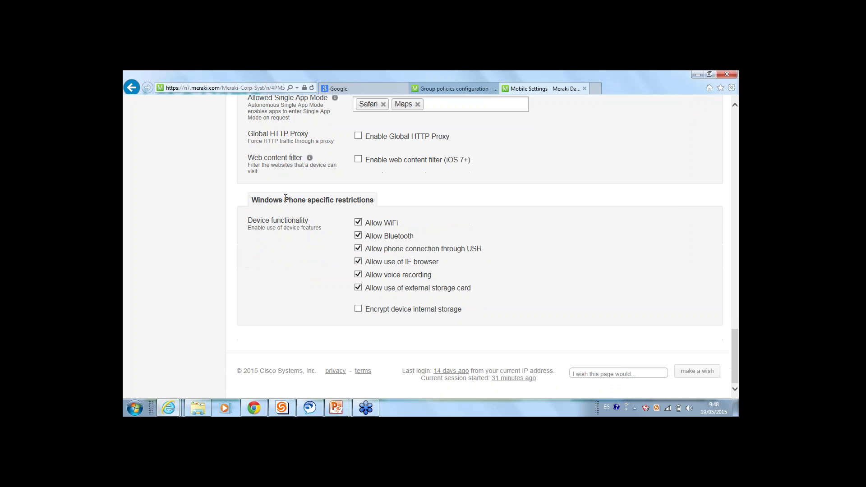
{"action": "scroll", "coordinate": [358, 238], "scroll_direction": "up", "scroll_amount": 15}
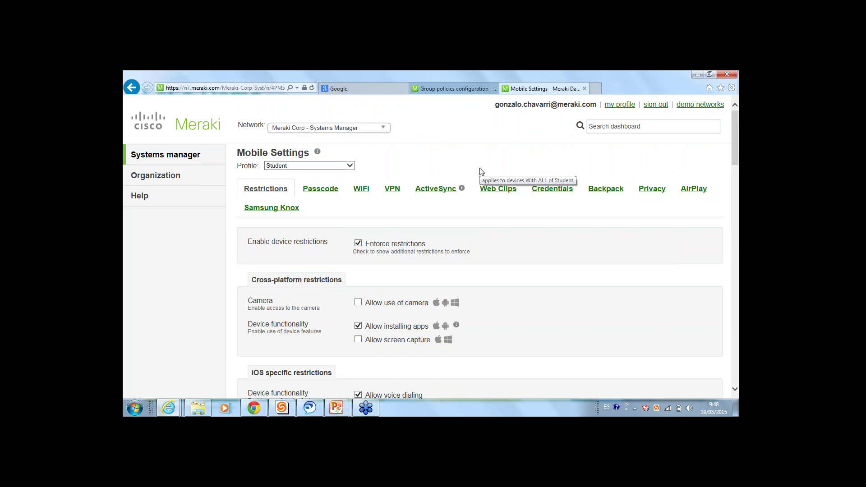
Add a Student WiFi entry 'Wifi Colegio' in Automatic mode on Meraki Corp - wireless, auto-joining Meraki-Engineering
{"action": "left_click", "coordinate": [365, 194]}
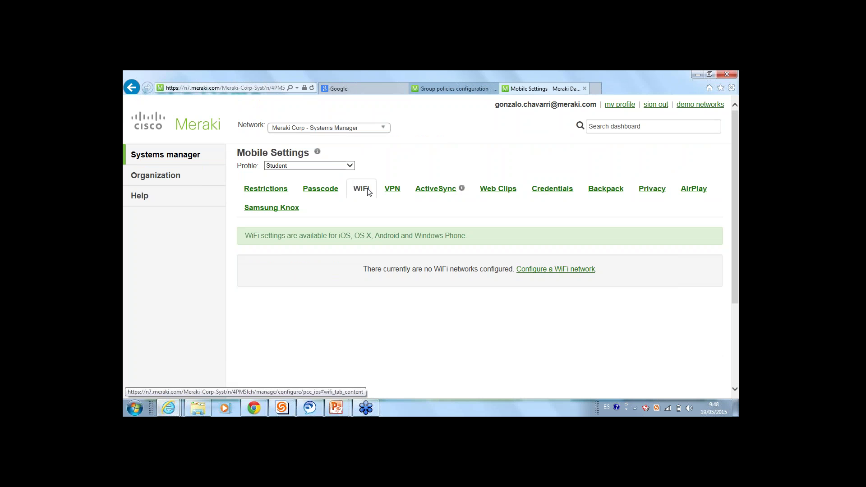
{"action": "left_click", "coordinate": [558, 270]}
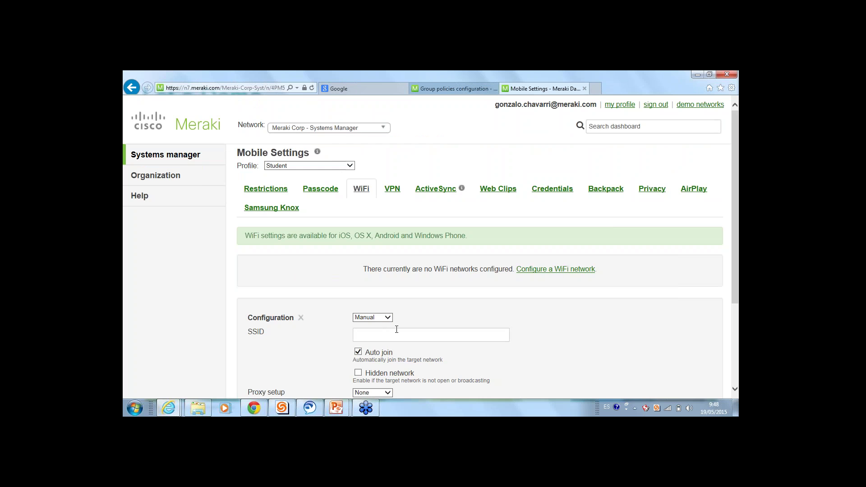
{"action": "scroll", "coordinate": [396, 330], "scroll_direction": "down", "scroll_amount": 2}
{"action": "left_click", "coordinate": [384, 247]}
{"action": "type", "text": "Wi"}
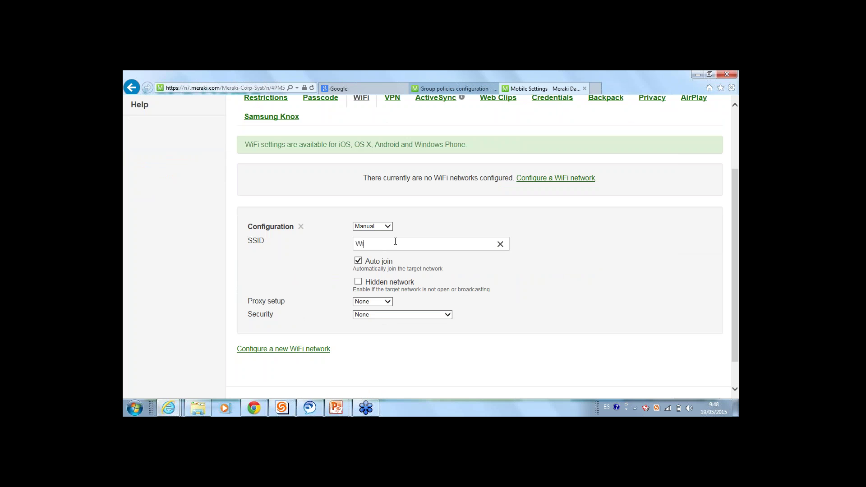
{"action": "type", "text": "fi Colegio"}
{"action": "left_click", "coordinate": [385, 227]}
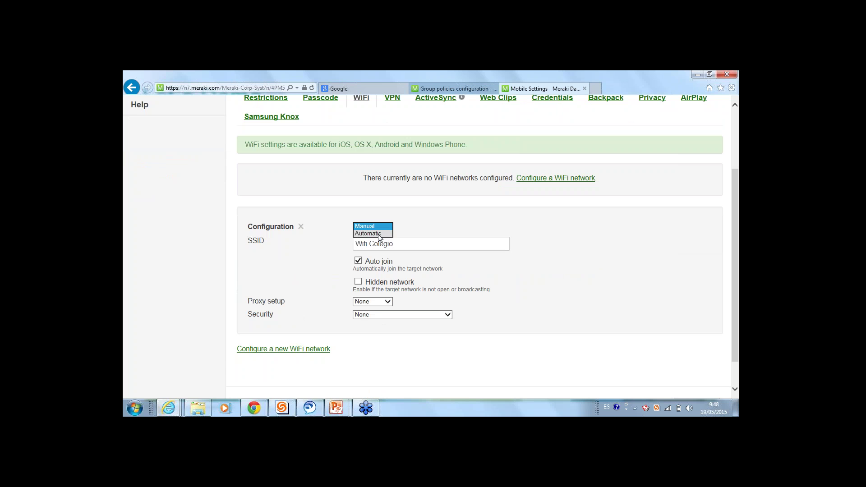
{"action": "left_click", "coordinate": [379, 234]}
{"action": "left_click", "coordinate": [379, 242]}
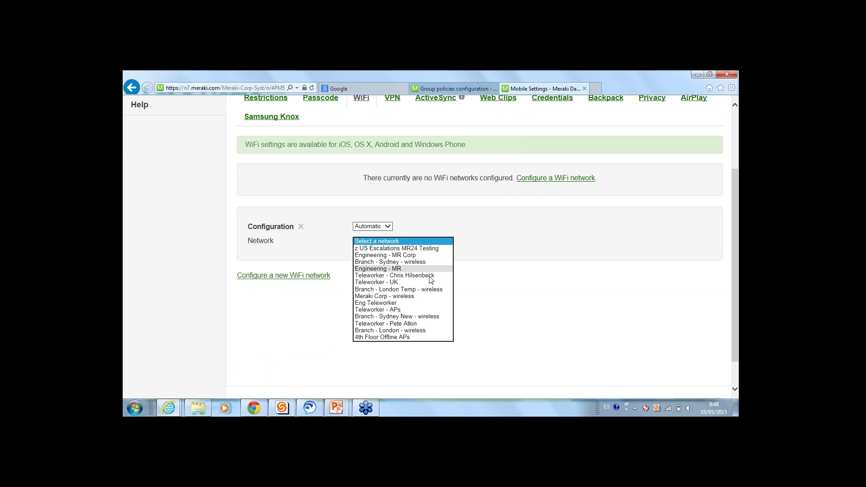
{"action": "left_click", "coordinate": [405, 297]}
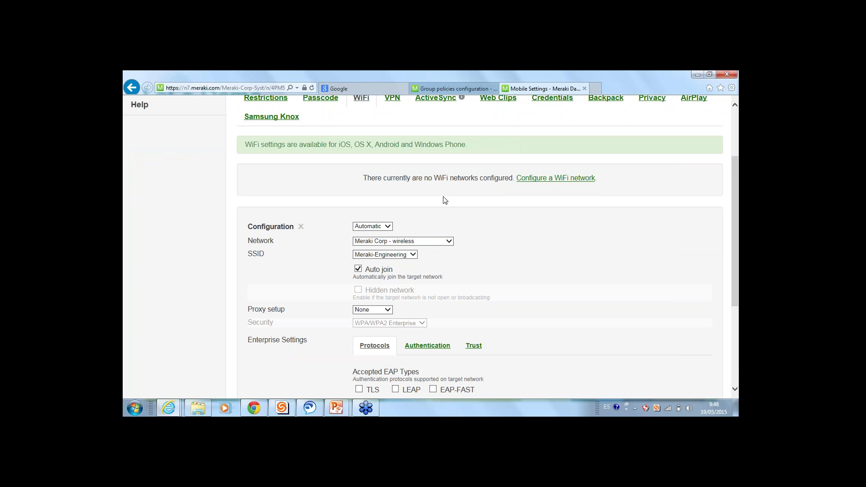
{"action": "scroll", "coordinate": [439, 208], "scroll_direction": "up", "scroll_amount": 3}
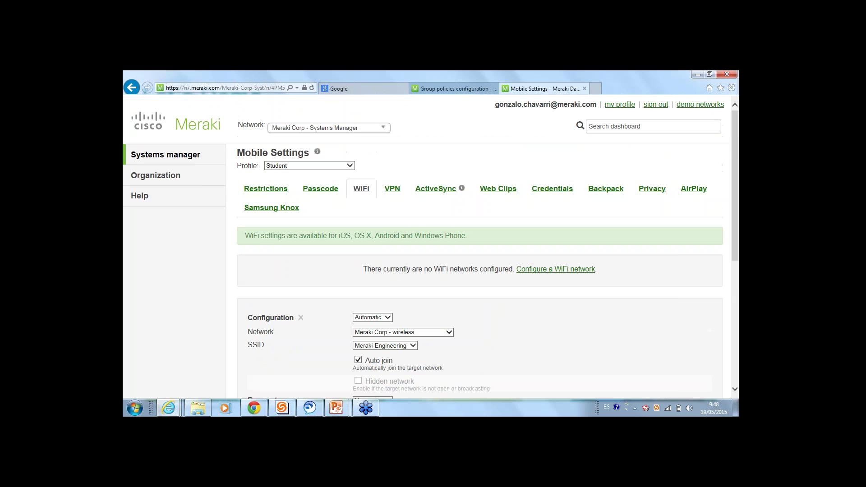
Go to the MDM group policies page, discard unsaved changes, and remove both existing MDM policy scopes
{"action": "left_click", "coordinate": [462, 90]}
{"action": "mouse_move", "coordinate": [188, 163]}
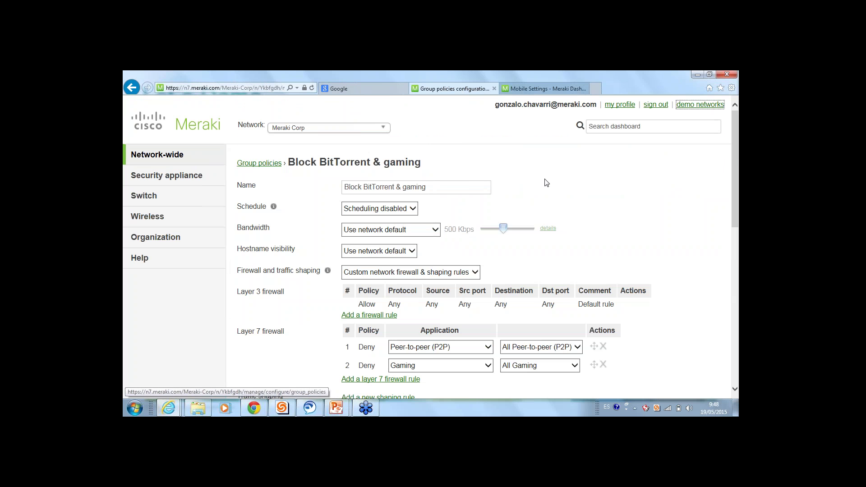
{"action": "left_click_drag", "start_coordinate": [421, 162], "coordinate": [292, 162]}
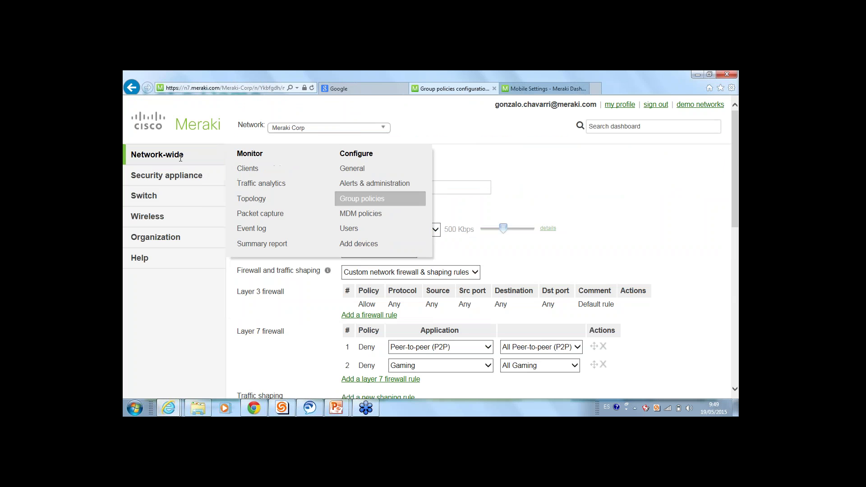
{"action": "left_click", "coordinate": [366, 219]}
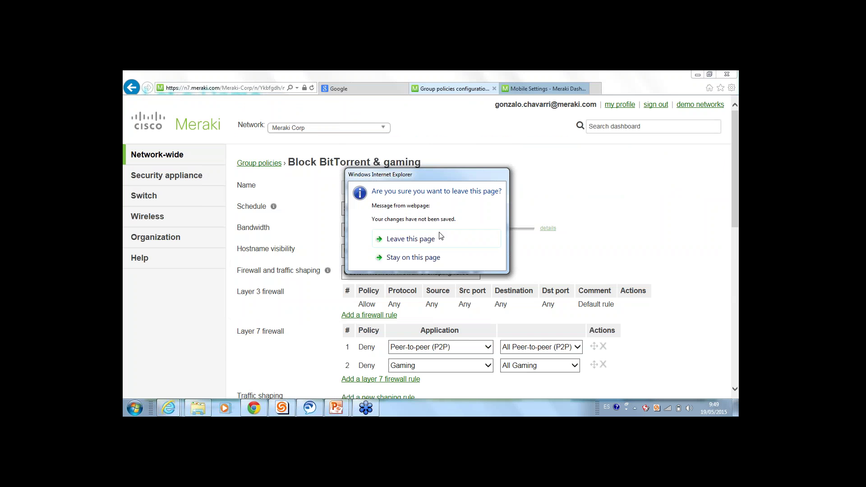
{"action": "left_click", "coordinate": [392, 235]}
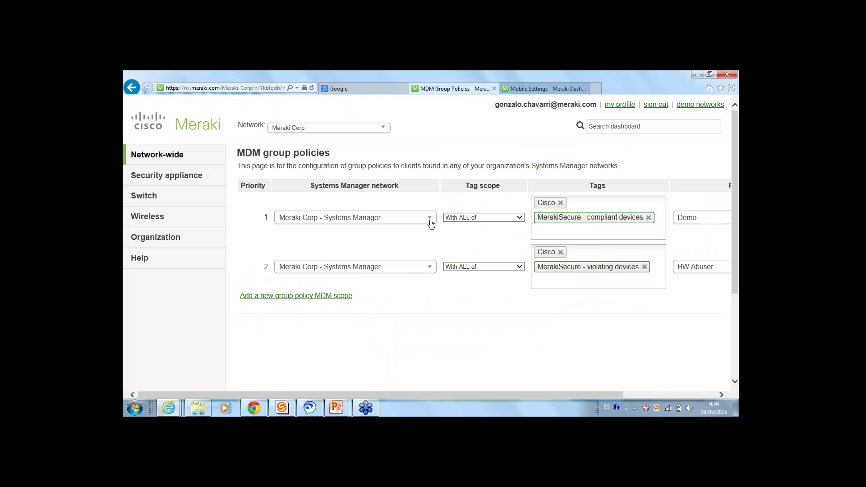
{"action": "left_click_drag", "start_coordinate": [397, 396], "coordinate": [490, 397]}
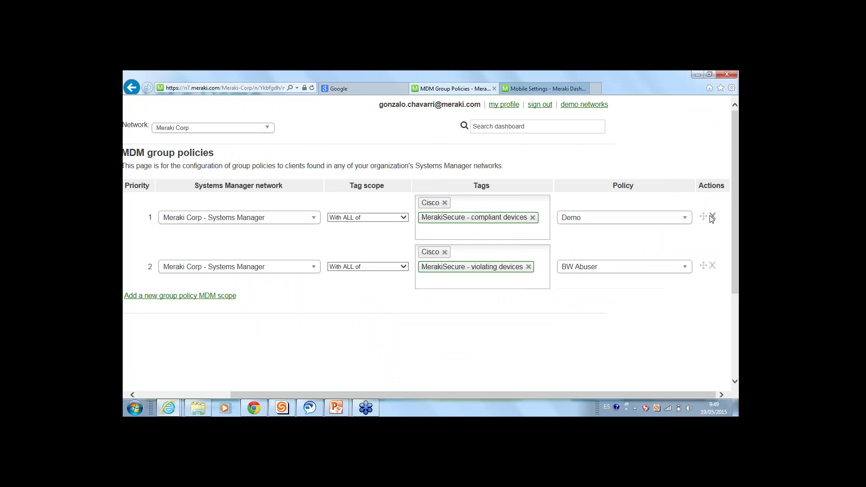
{"action": "left_click", "coordinate": [713, 216]}
{"action": "left_click", "coordinate": [714, 216]}
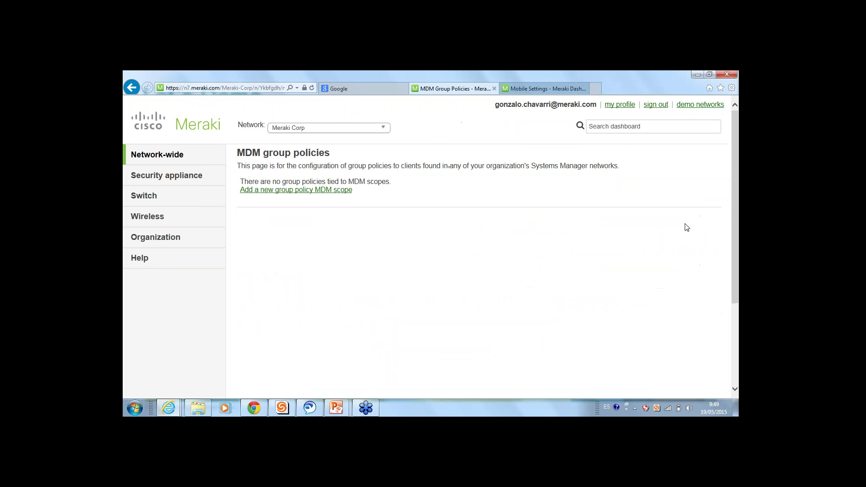
Add a Meraki Corp - Systems Manager scope applying Block BitTorrent & gaming to devices tagged Student (With ANY of)
{"action": "left_click", "coordinate": [298, 190]}
{"action": "left_click", "coordinate": [372, 205]}
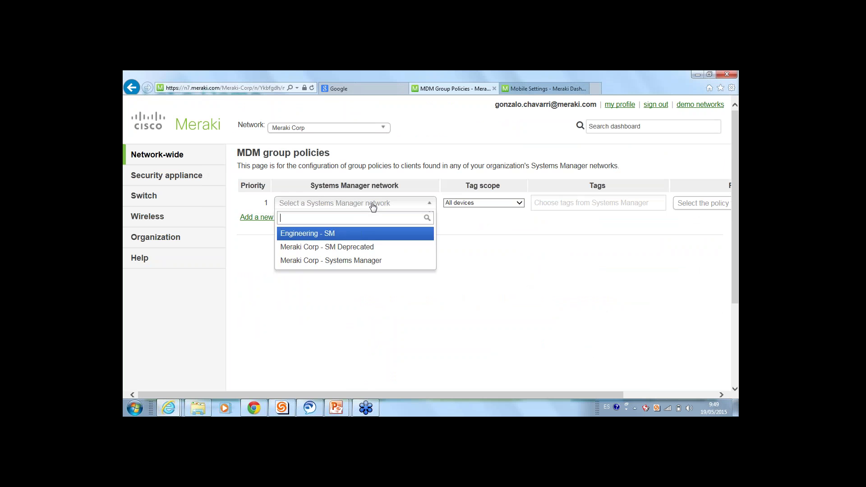
{"action": "left_click", "coordinate": [364, 261]}
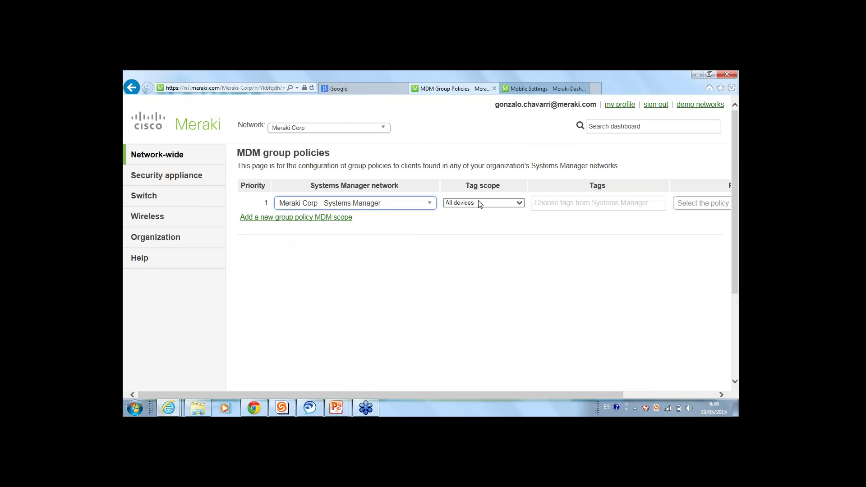
{"action": "left_click", "coordinate": [480, 202]}
{"action": "left_click", "coordinate": [473, 210]}
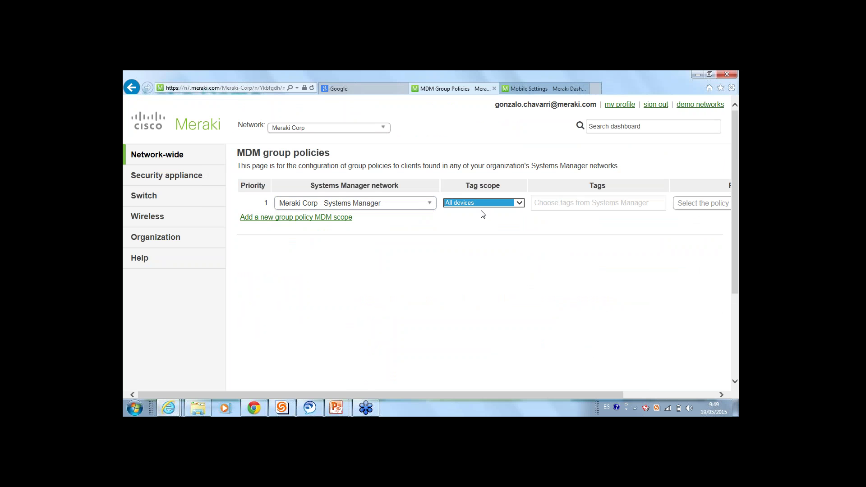
{"action": "left_click", "coordinate": [576, 202]}
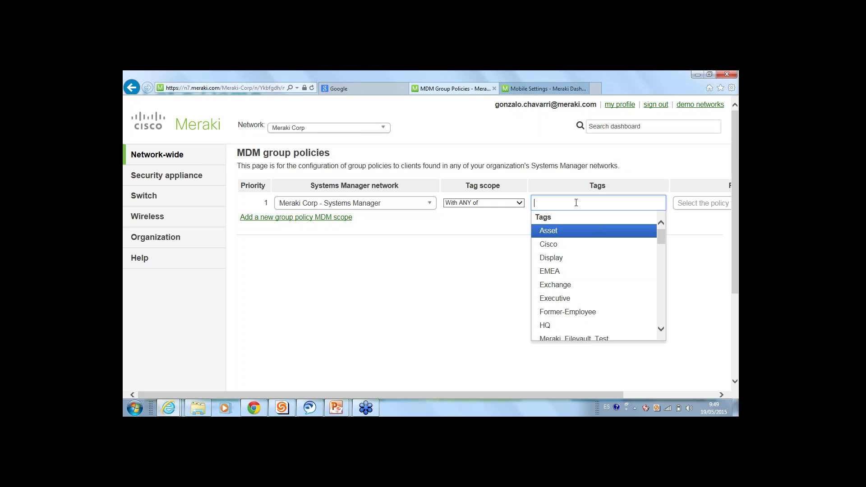
{"action": "type", "text": "stu"}
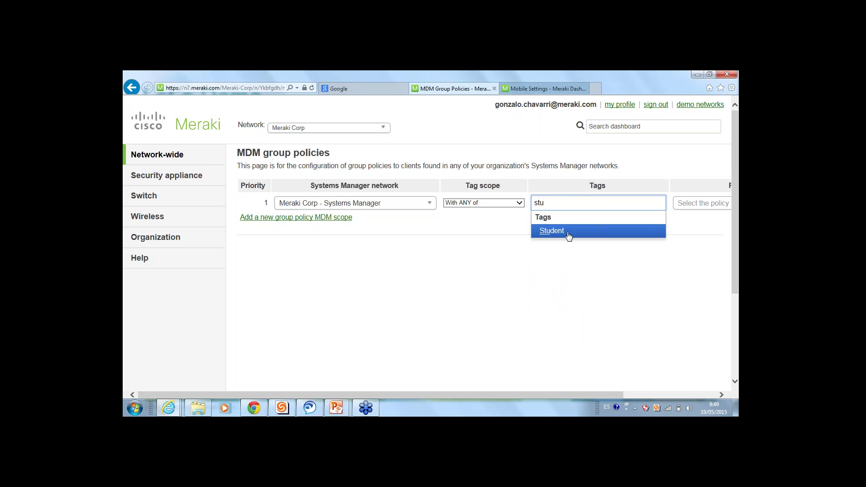
{"action": "left_click", "coordinate": [566, 233]}
{"action": "left_click_drag", "start_coordinate": [559, 394], "coordinate": [637, 394]}
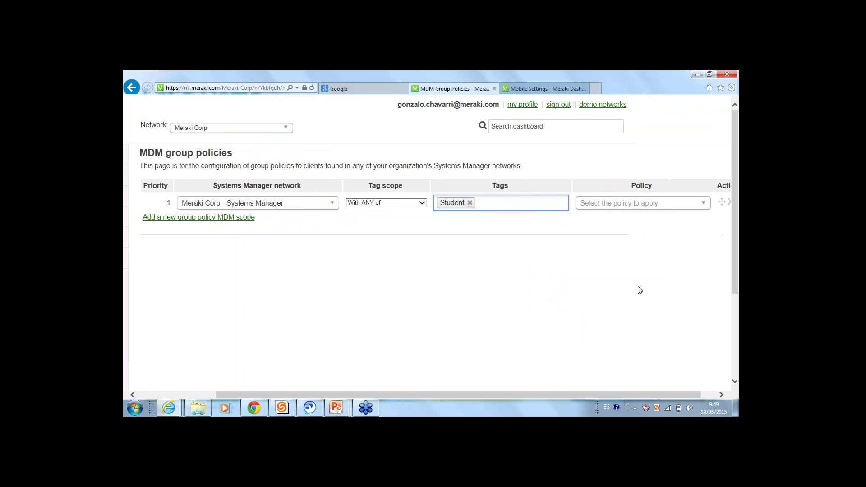
{"action": "left_click", "coordinate": [643, 204]}
{"action": "left_click", "coordinate": [641, 248]}
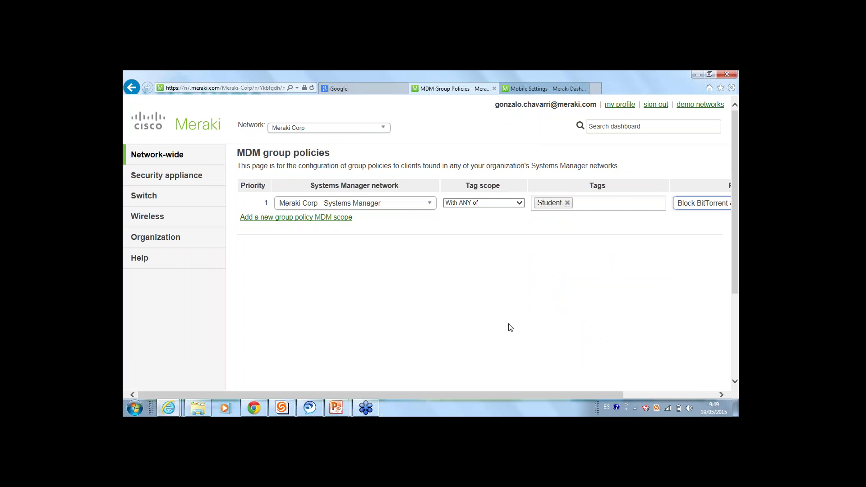
Add a second Meraki Corp - Systems Manager scope applying the Demo policy to devices tagged Teacher (With ANY of)
{"action": "left_click", "coordinate": [316, 218]}
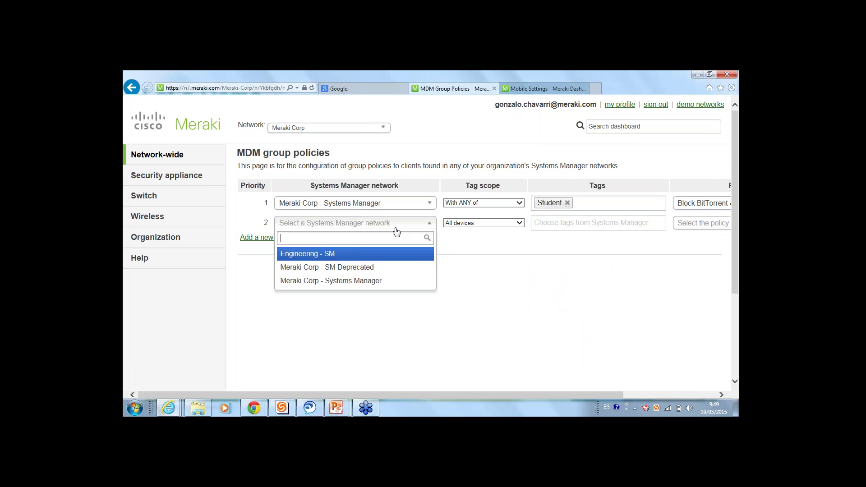
{"action": "left_click", "coordinate": [387, 279]}
{"action": "left_click", "coordinate": [474, 228]}
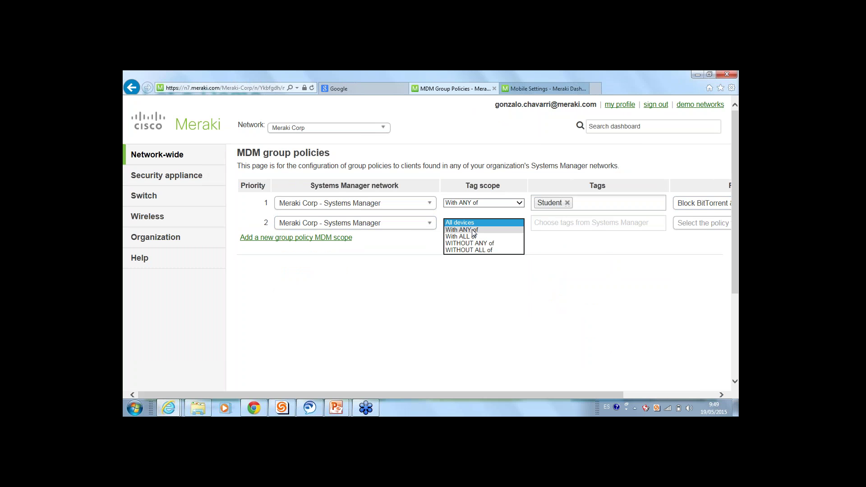
{"action": "left_click", "coordinate": [478, 234]}
{"action": "left_click", "coordinate": [554, 220]}
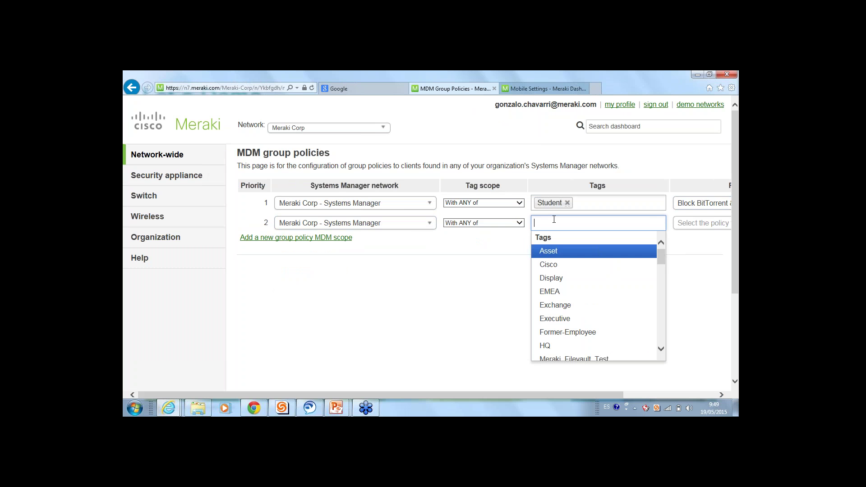
{"action": "type", "text": "te"}
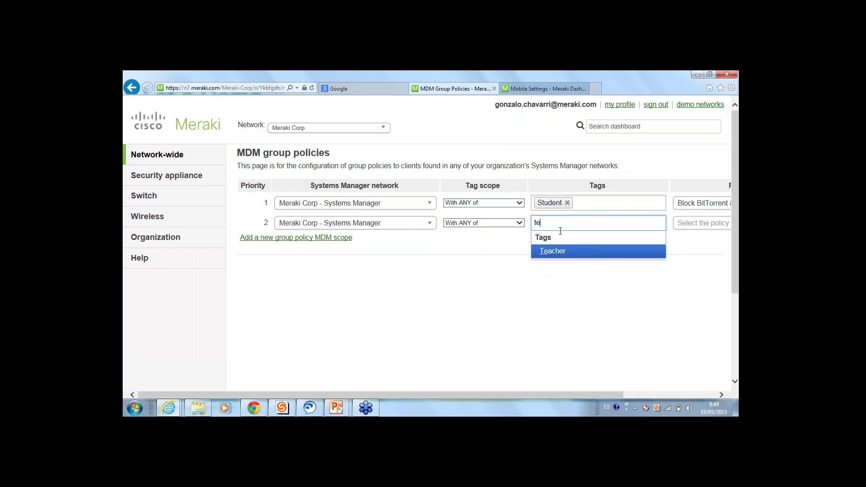
{"action": "left_click", "coordinate": [558, 252]}
{"action": "left_click_drag", "start_coordinate": [569, 395], "coordinate": [663, 388]}
{"action": "left_click", "coordinate": [659, 224]}
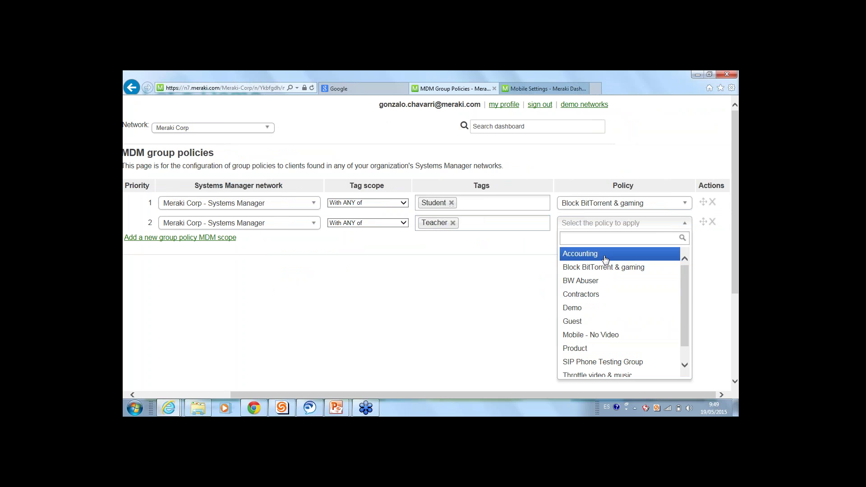
{"action": "left_click", "coordinate": [595, 308]}
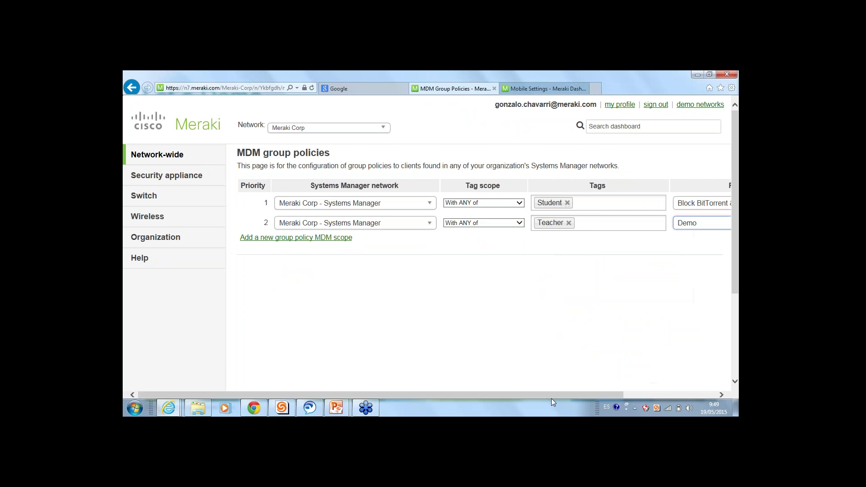
{"action": "left_click_drag", "start_coordinate": [556, 395], "coordinate": [631, 394]}
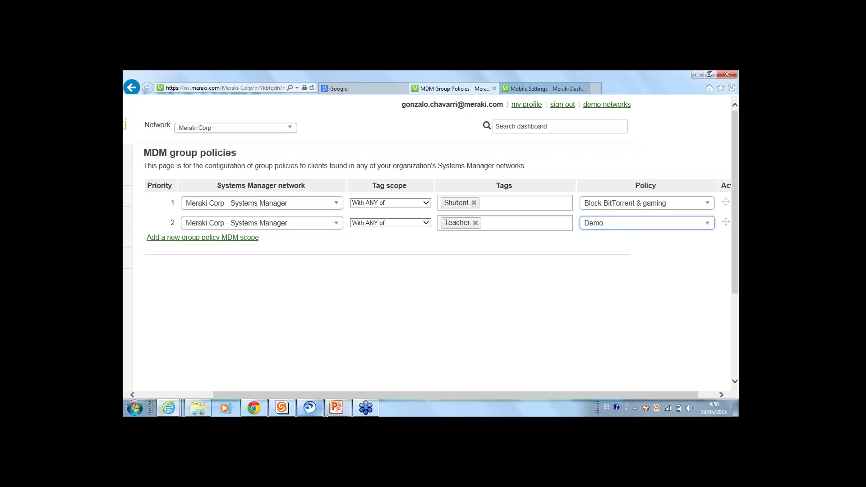
Resume the PowerPoint slideshow and advance past the Meraki App slide to 'Y además, económico'
{"action": "mouse_move", "coordinate": [336, 410]}
{"action": "left_click", "coordinate": [364, 372]}
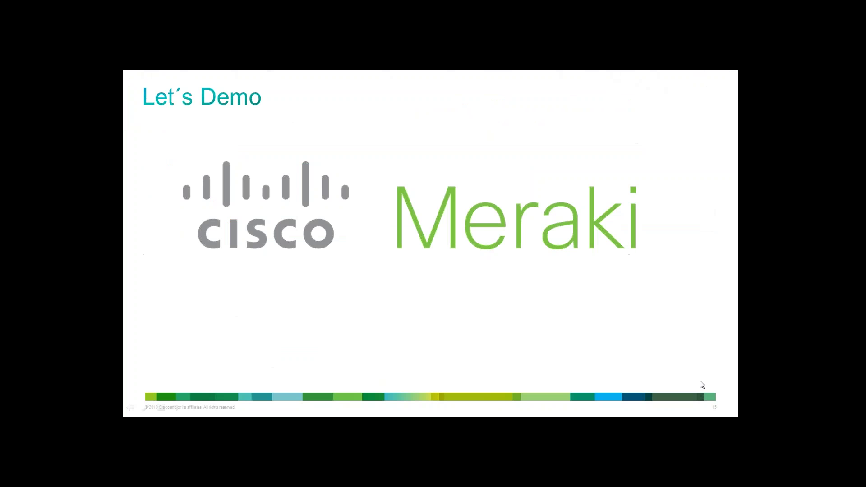
{"action": "left_click", "coordinate": [686, 368]}
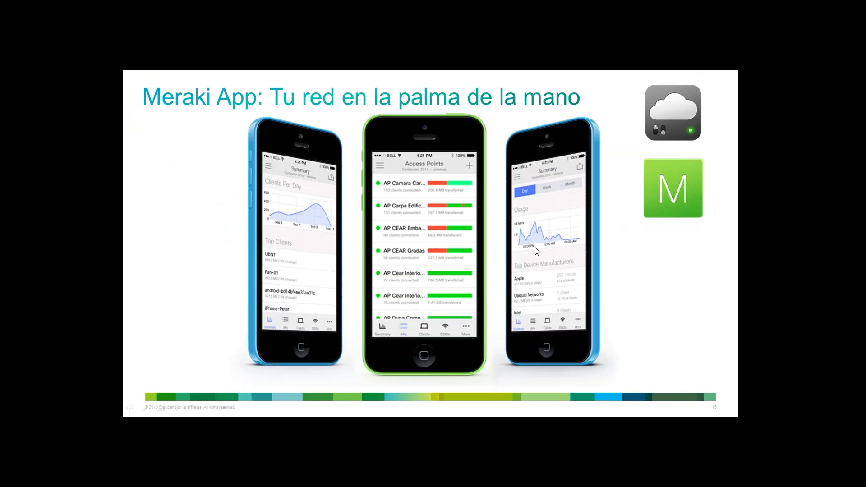
{"action": "left_click", "coordinate": [641, 307]}
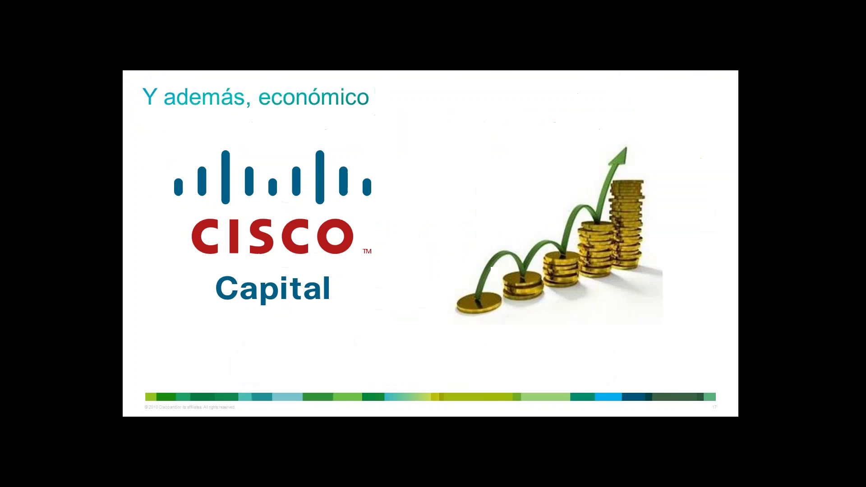